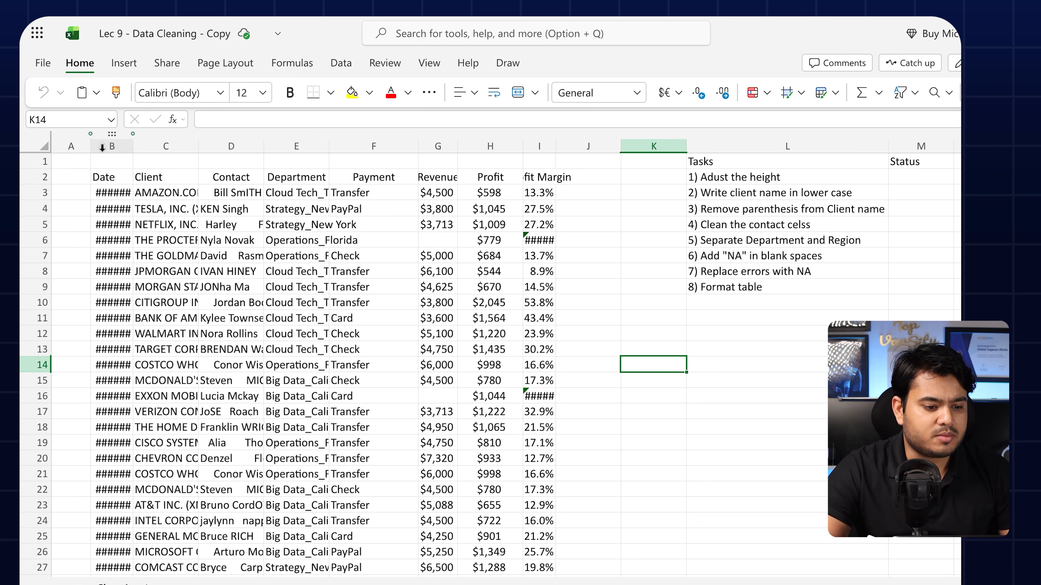
Examine the raw client data and the cleaning task list with its Status column
scroll(111, 213, "down", 6)
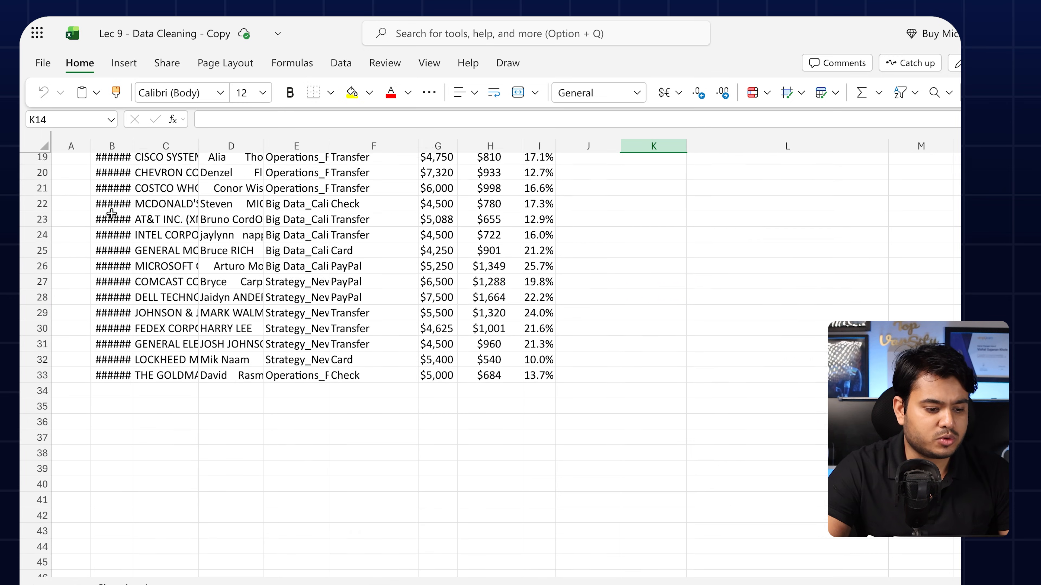
scroll(111, 213, "up", 4)
scroll(111, 213, "up", 3)
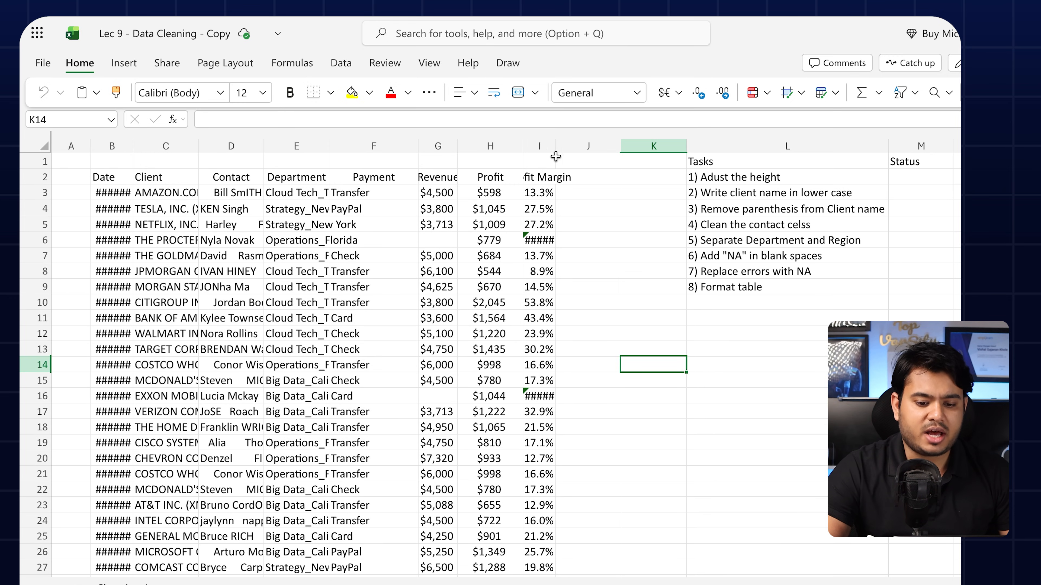
left_click(791, 164)
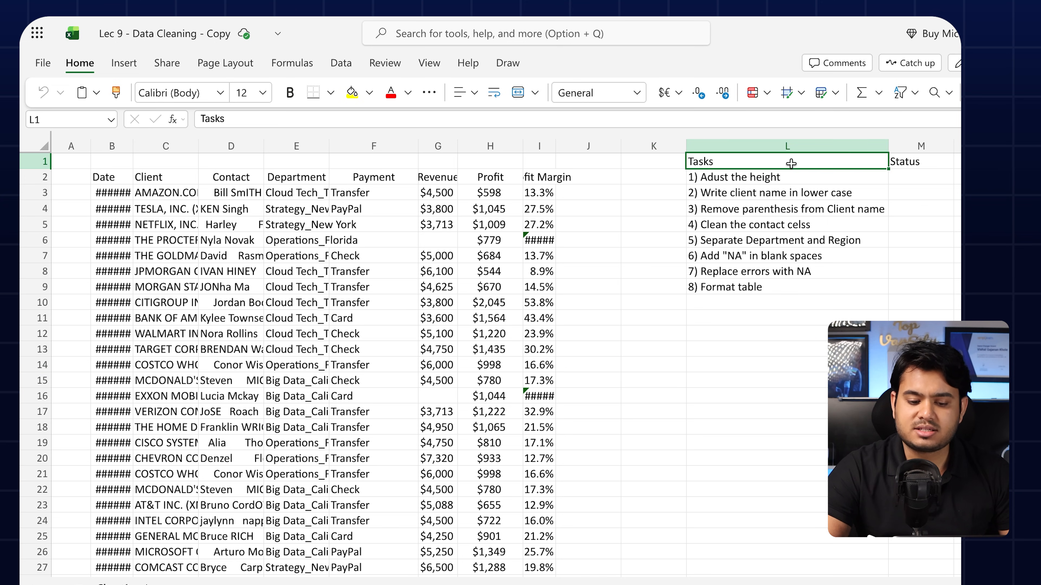
left_click(768, 331)
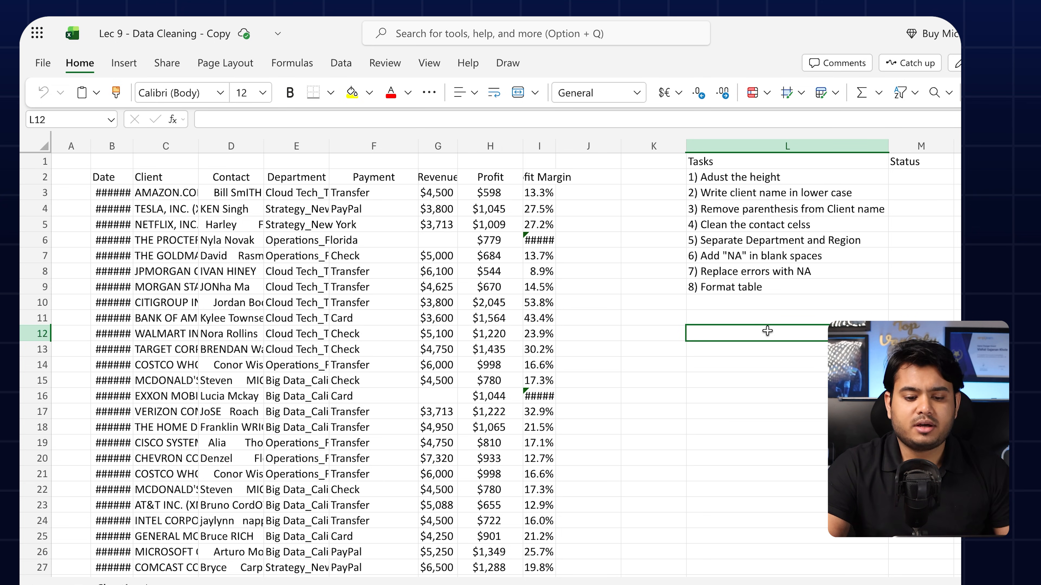
left_click(727, 161)
left_click_drag(726, 181, 715, 293)
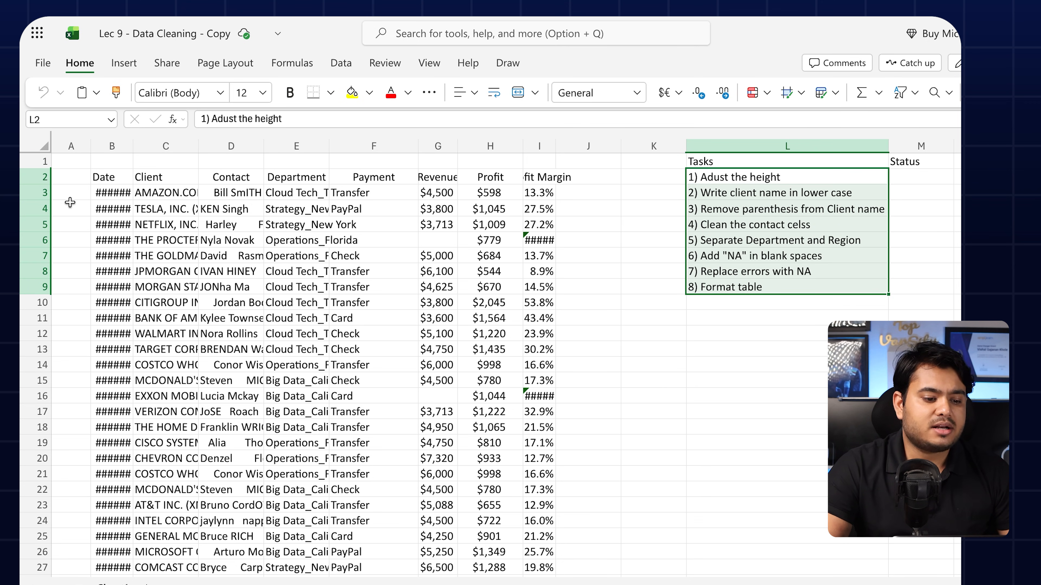
left_click(560, 259)
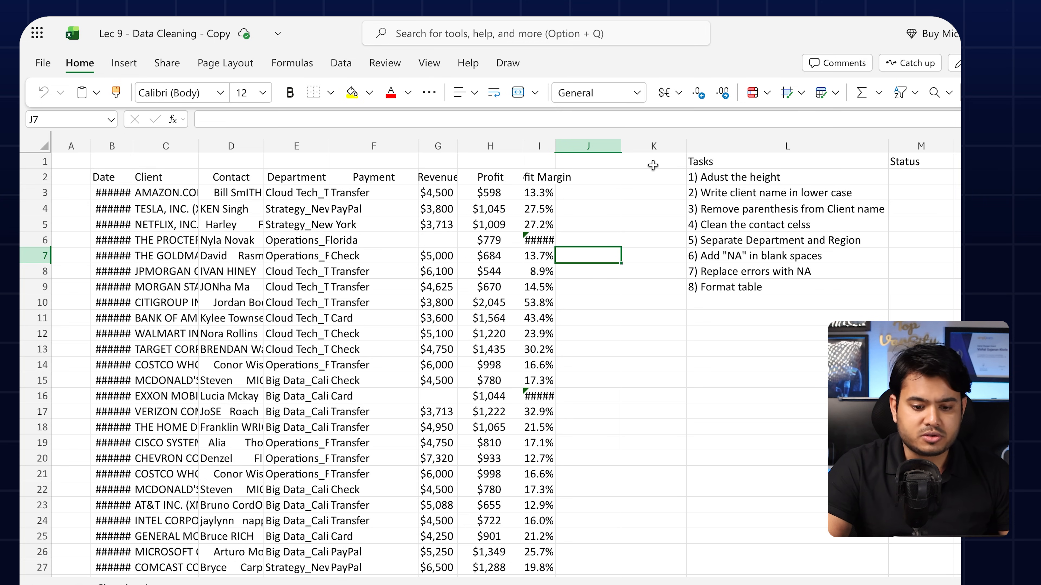
left_click(751, 170)
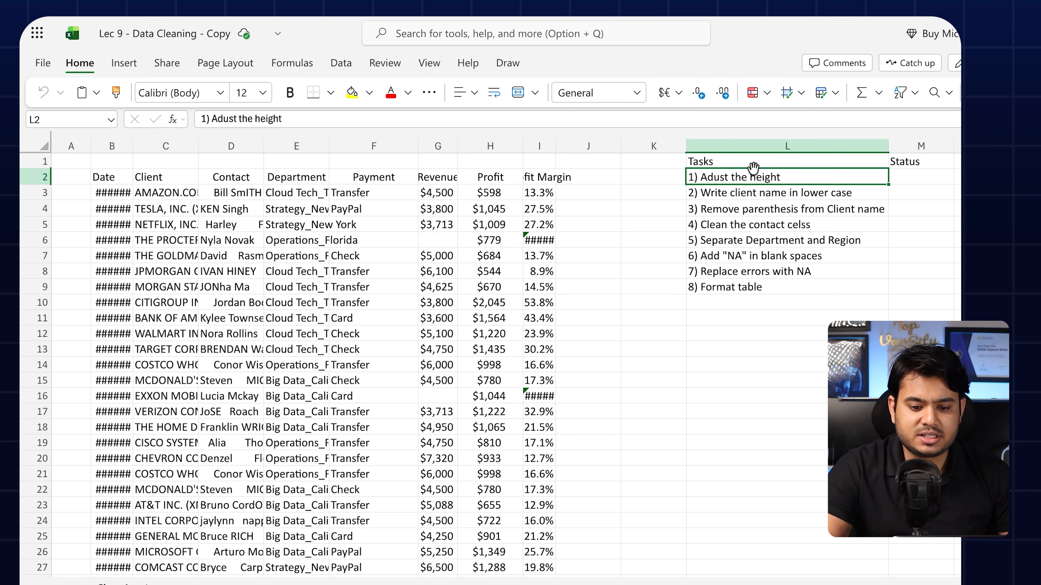
left_click(932, 176)
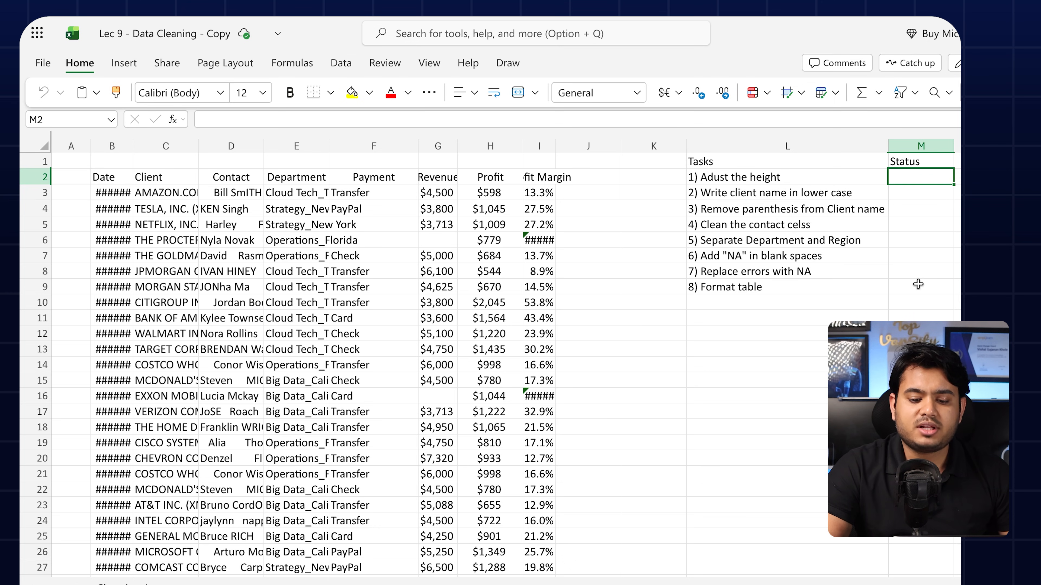
mouse_move(920, 292)
left_mouse_down()
mouse_move(758, 210)
mouse_move(789, 166)
left_mouse_up()
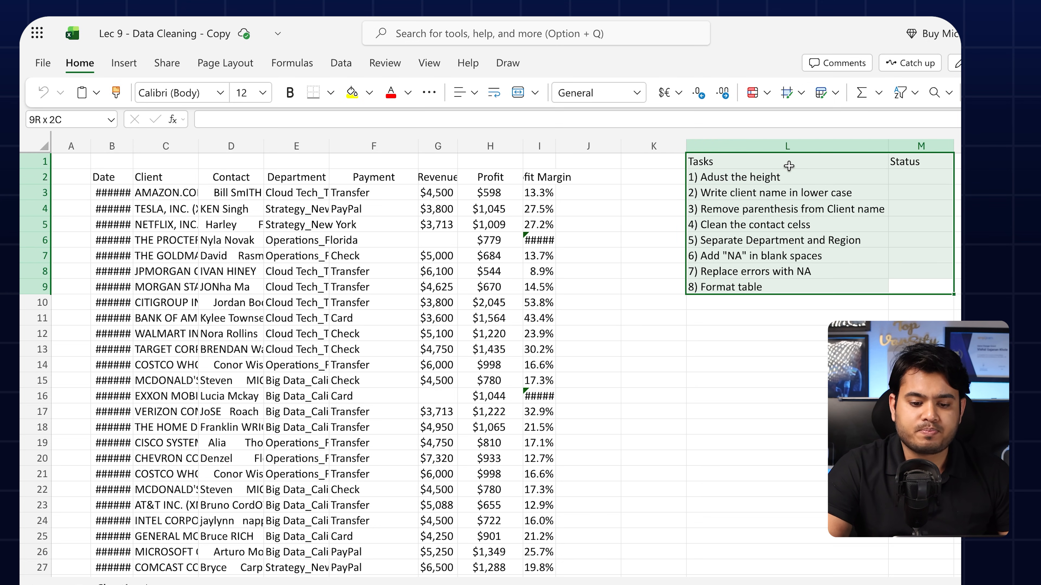
Select the Status cells M2:M9 and switch the ribbon to the Classic Ribbon layout
left_click_drag(909, 181, 918, 290)
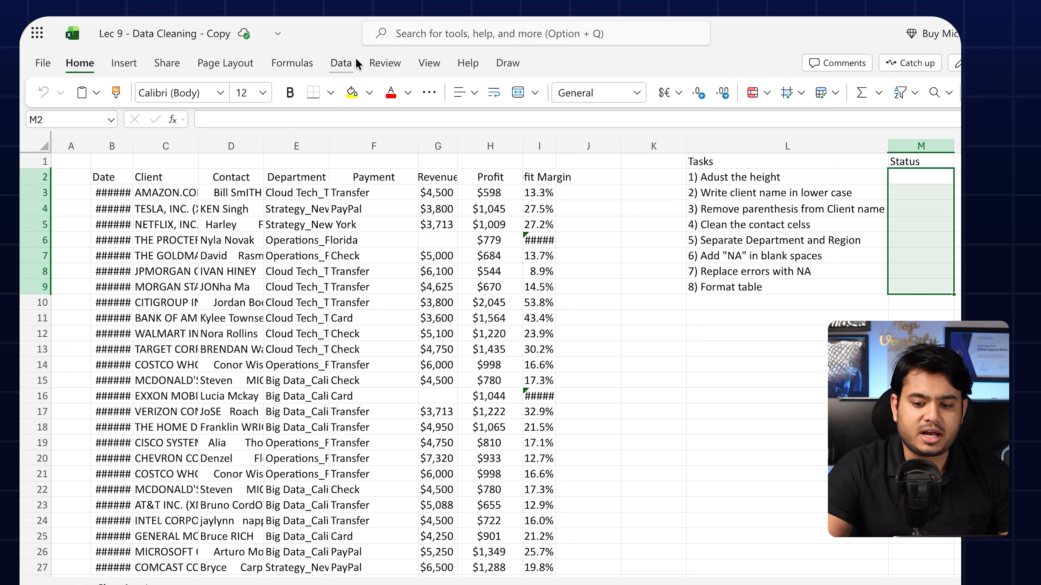
left_click(988, 96)
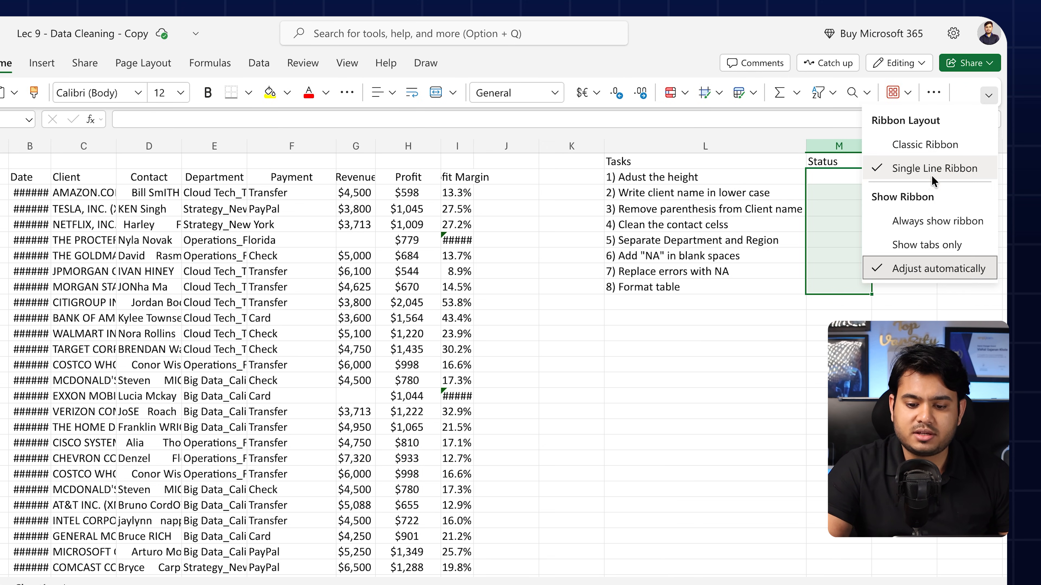
left_click(927, 145)
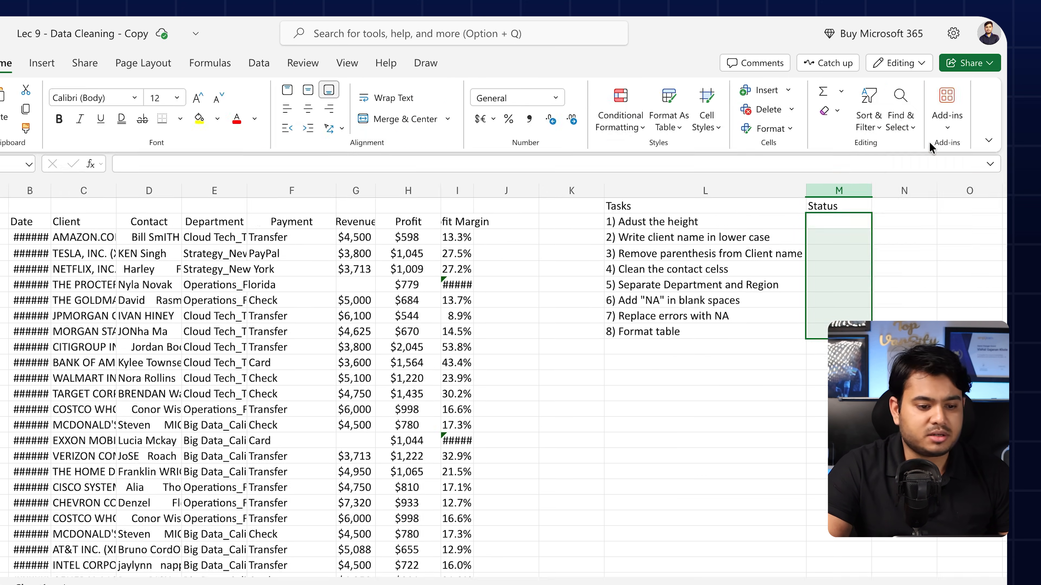
Apply List data validation with an in-cell drop-down to the Status cells M2:M9, using Completed as the source
left_click(250, 64)
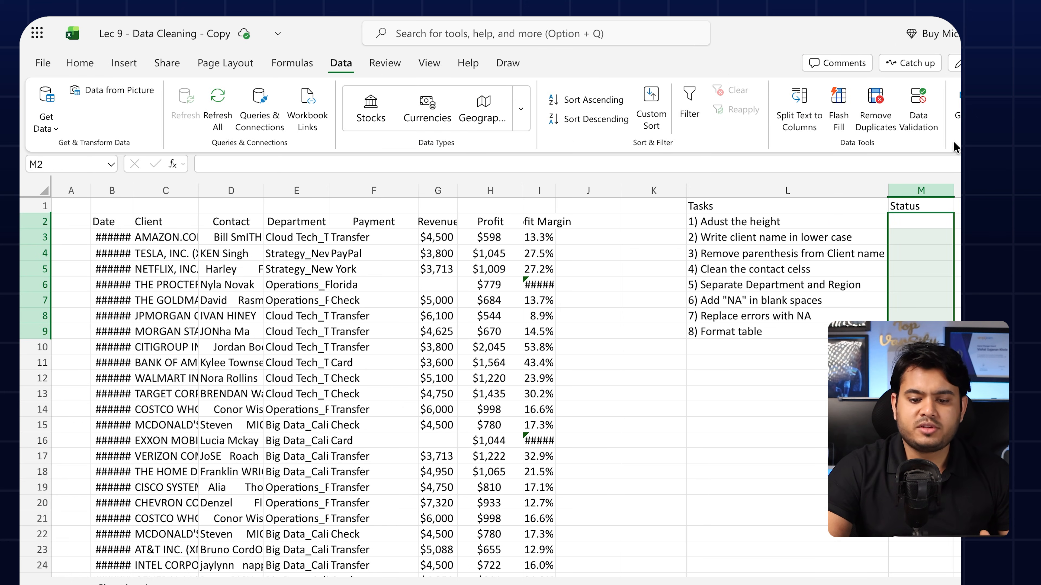
left_click(919, 119)
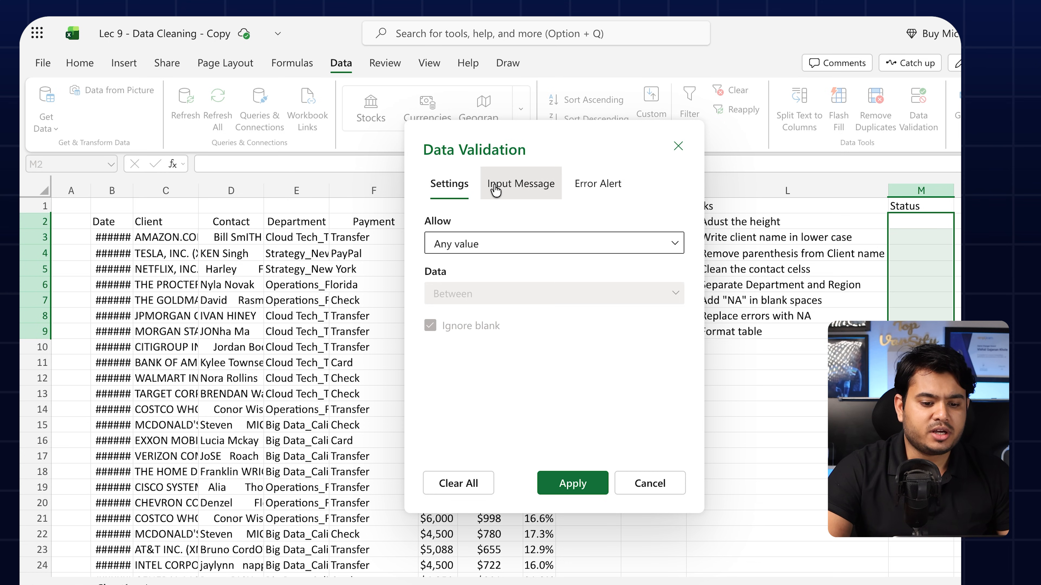
left_click(477, 242)
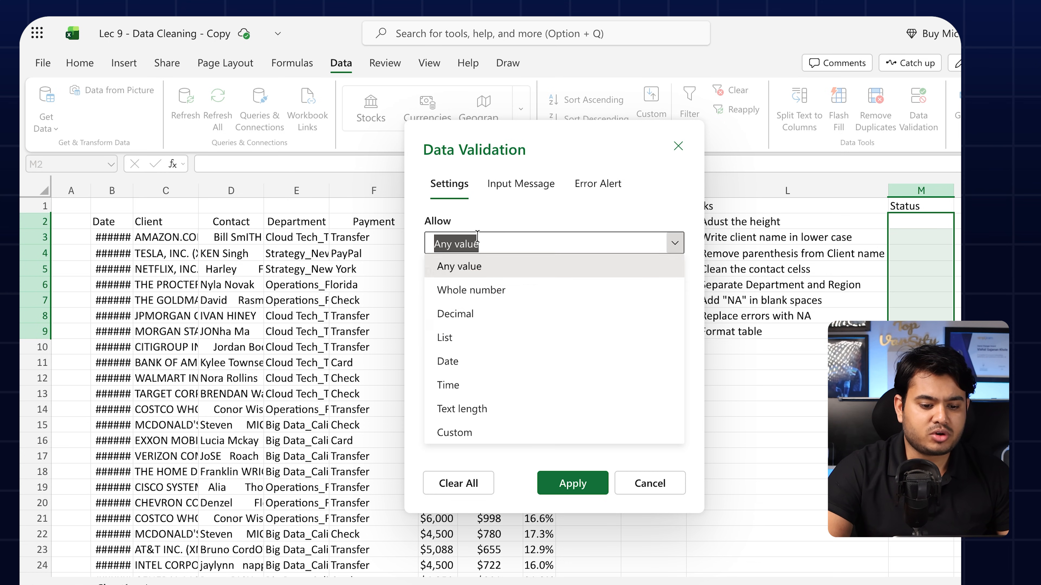
left_click(546, 218)
left_click(479, 237)
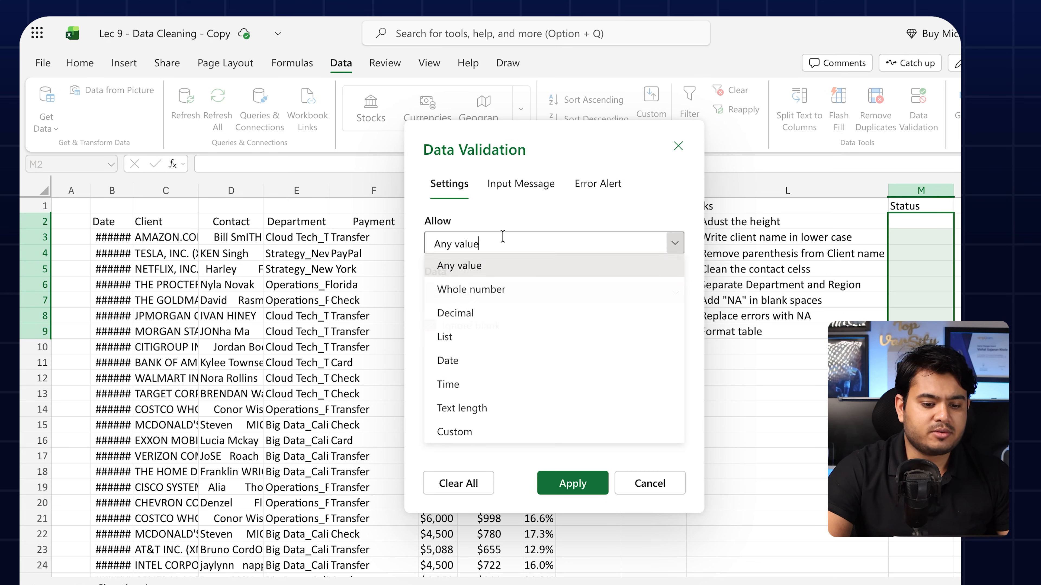
left_click(489, 342)
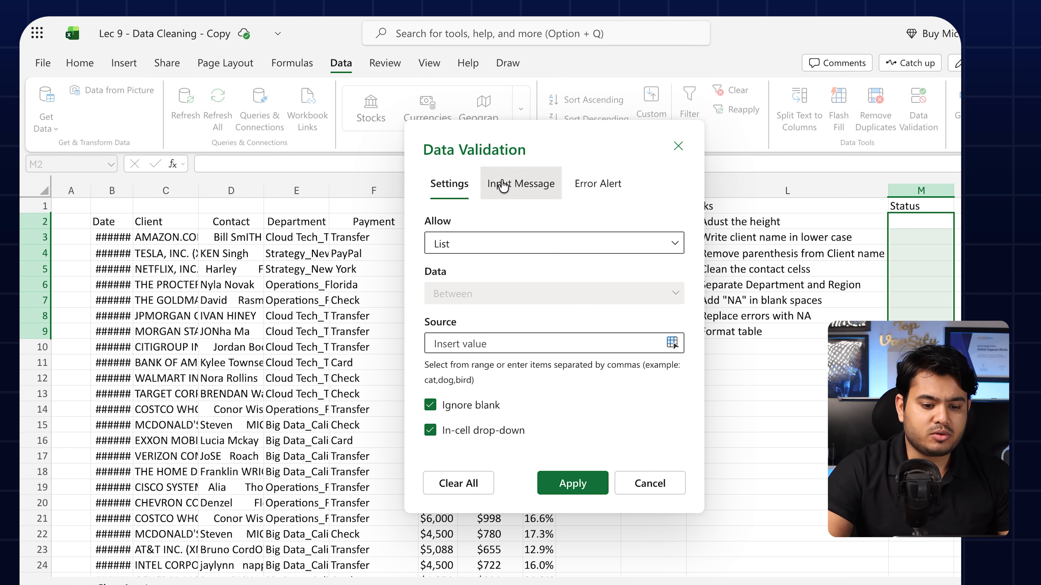
left_click_drag(506, 152, 646, 133)
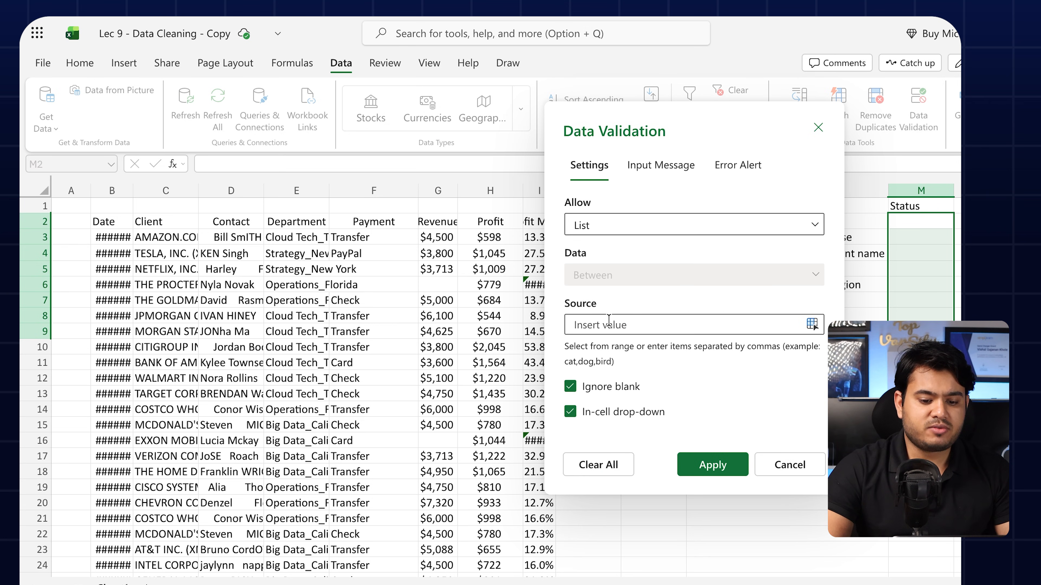
left_click(609, 320)
type("Com")
type("pl")
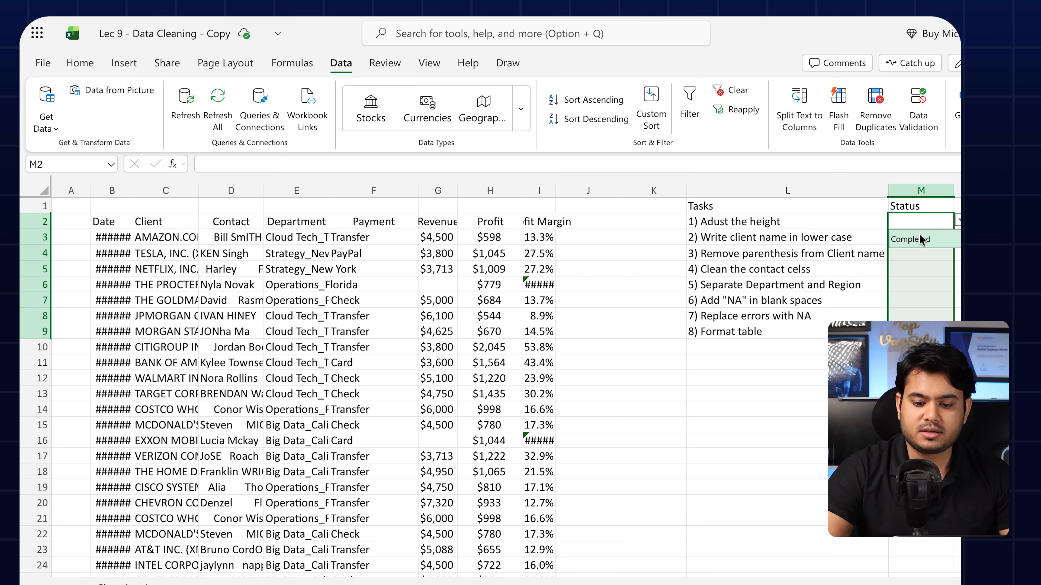
Choose Completed in M2 and change its validation list source to Completed, Not Done, Yet to Start
left_click(922, 225)
left_click(918, 239)
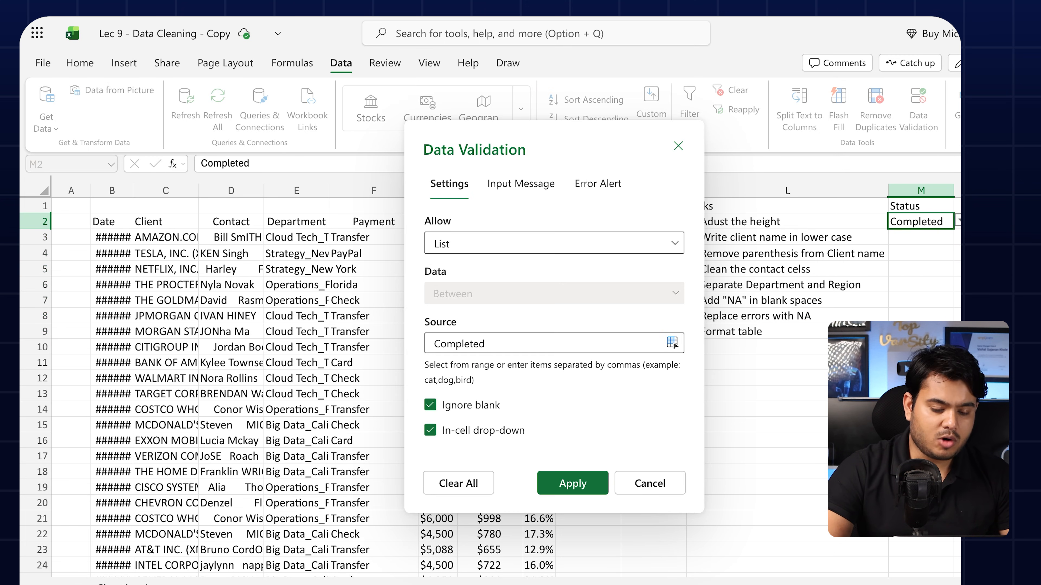
type("o")
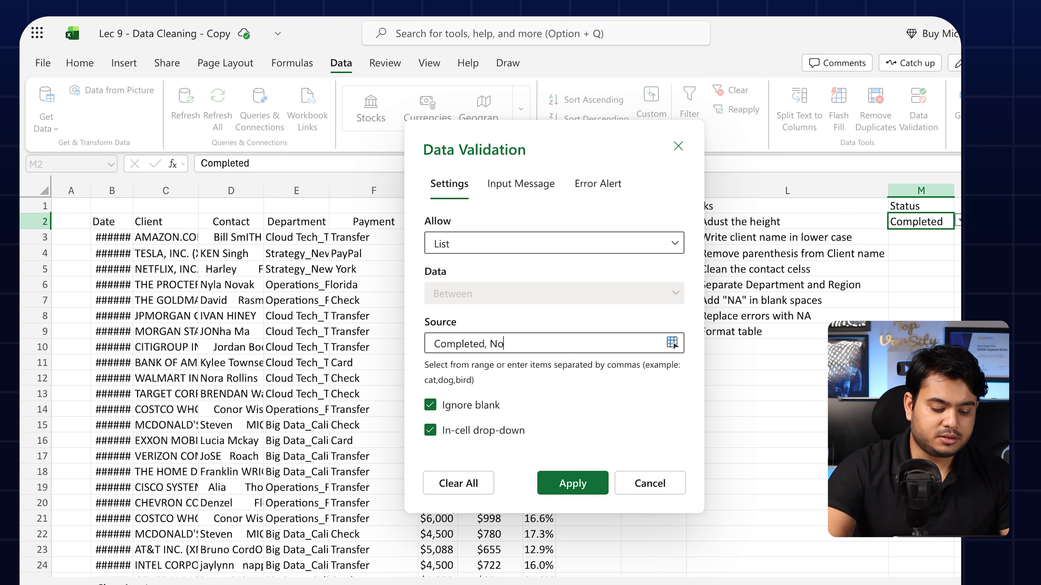
type("t Donem Yet to Start")
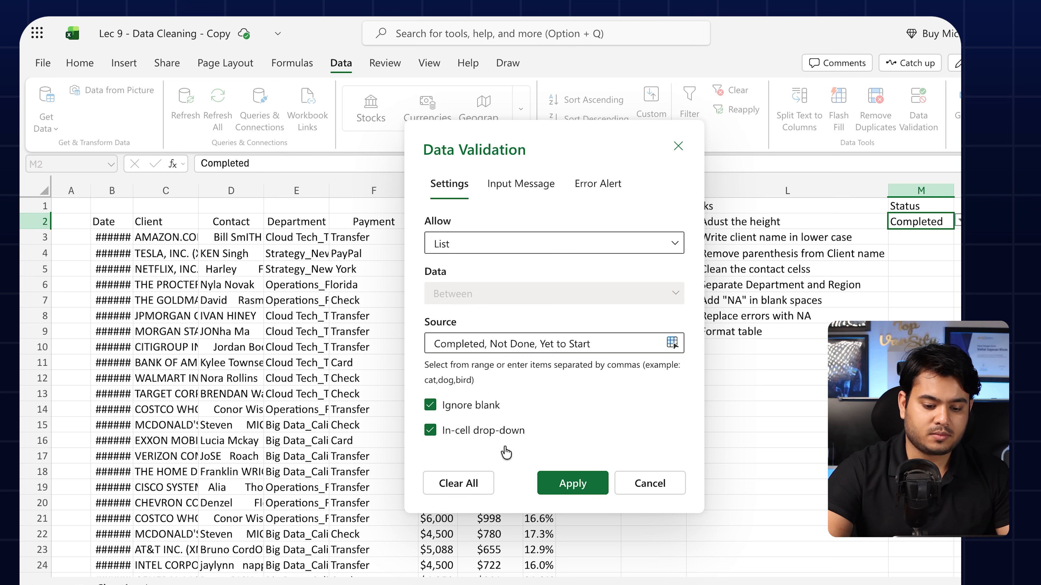
left_click(571, 488)
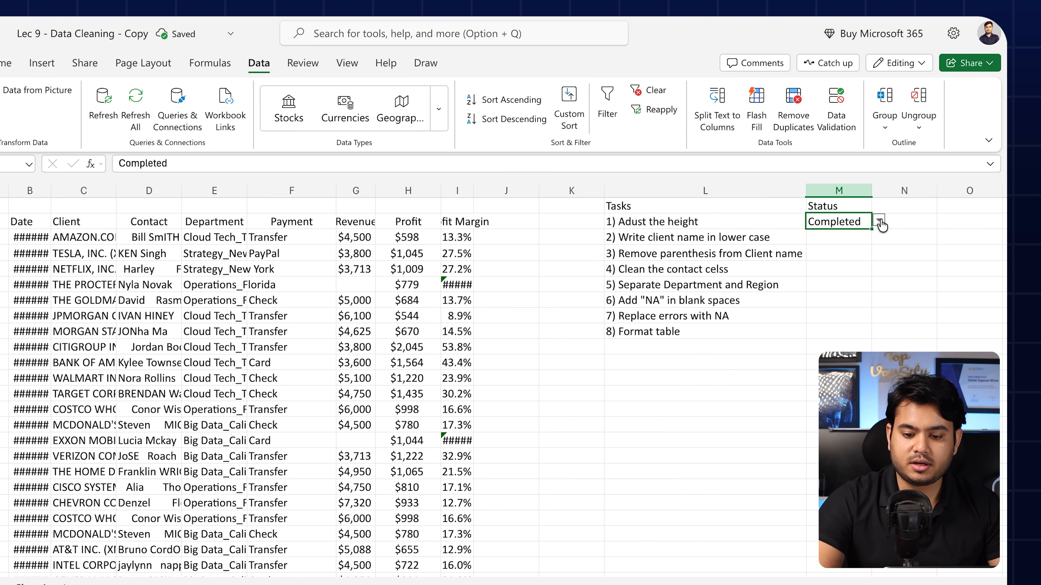
Clear the status in M2, fill its drop-down list down to M9, and check the options in M3
left_click(961, 220)
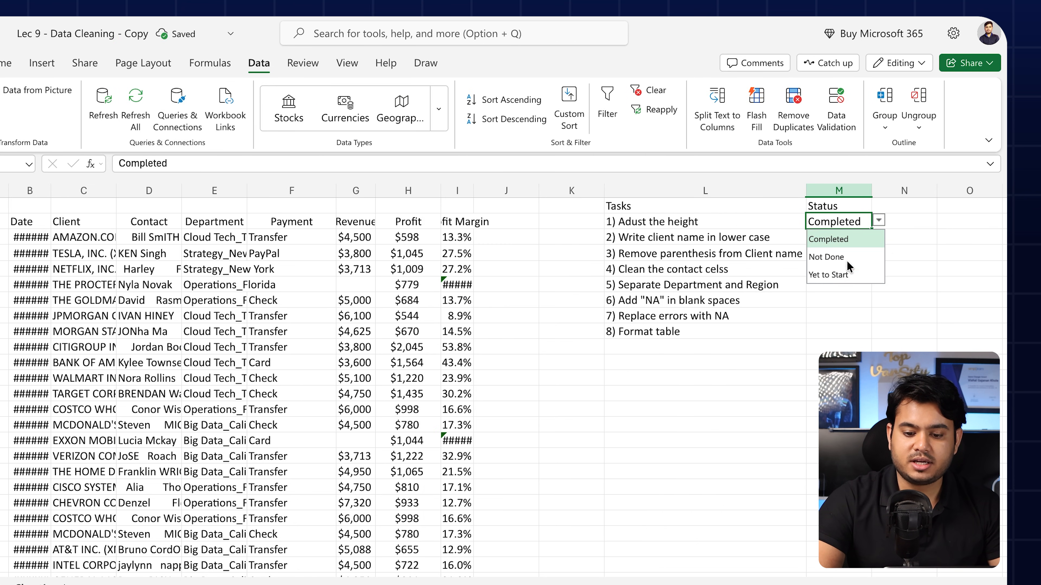
left_click(844, 316)
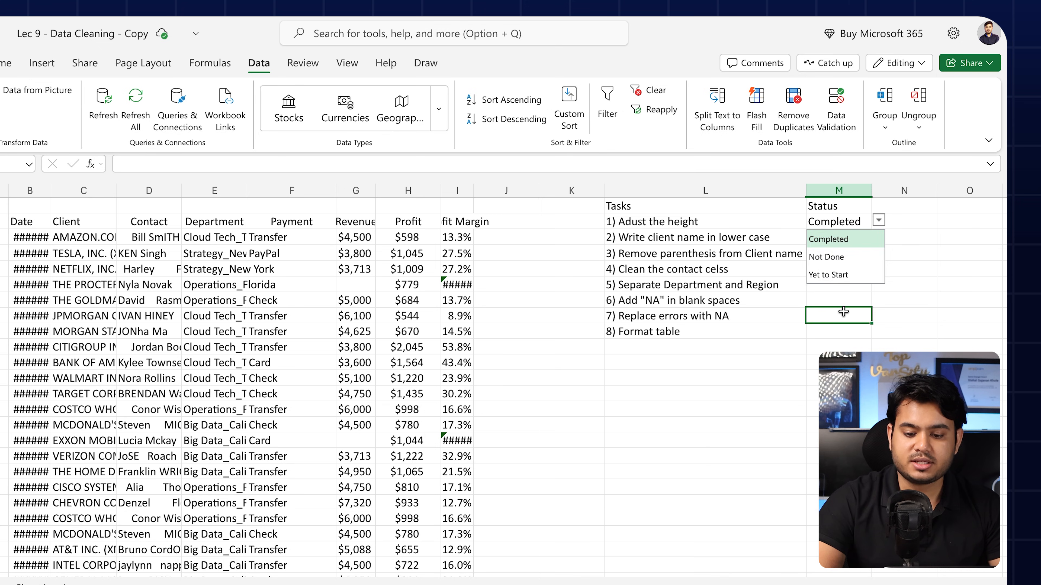
left_click(861, 221)
key("Delete")
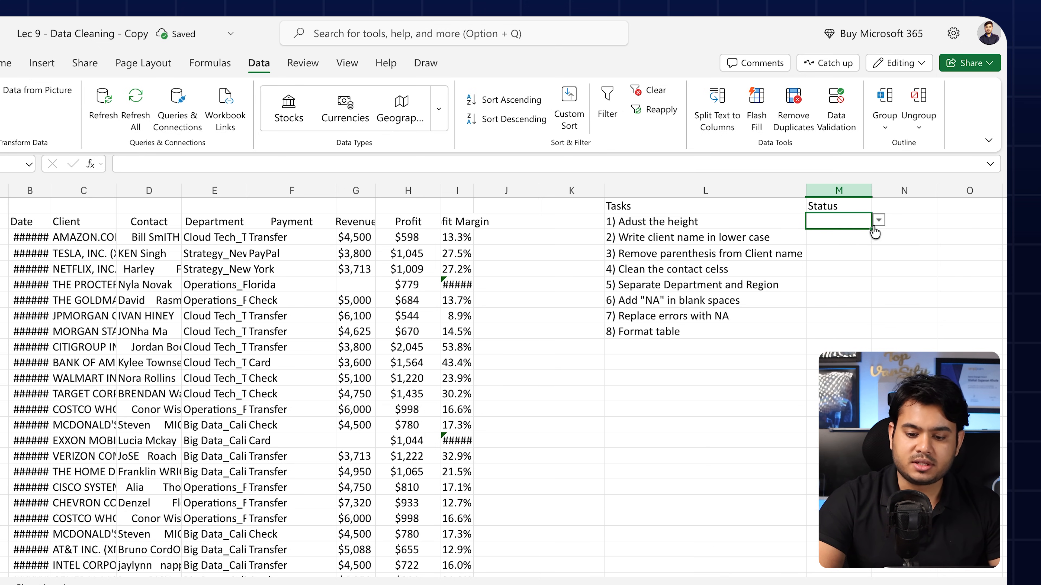
left_click_drag(872, 229, 865, 330)
double_click(851, 236)
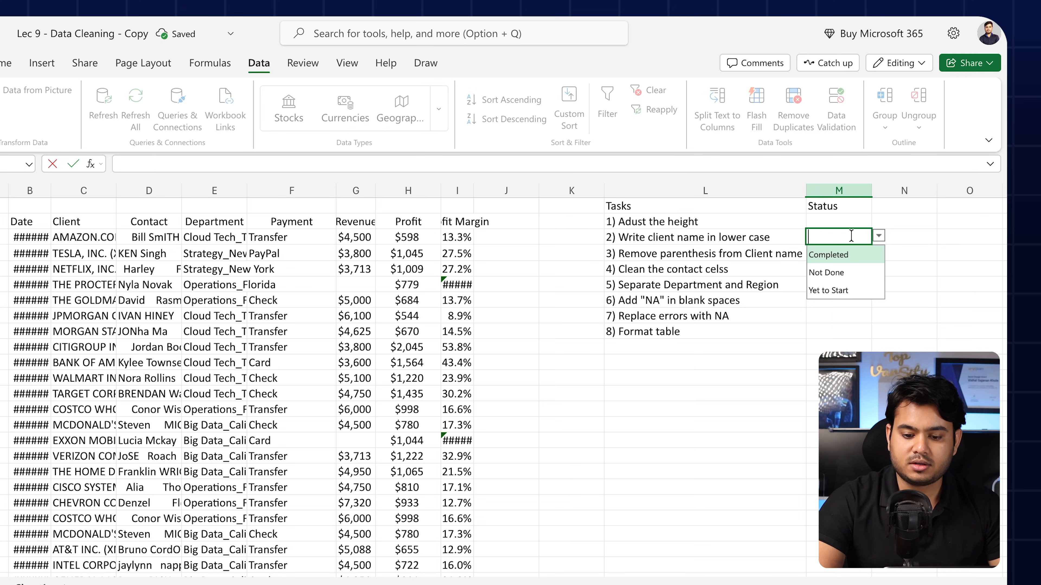
Set the status of all eight tasks in M2:M9 to Yet to Start
left_click(850, 221)
double_click(850, 221)
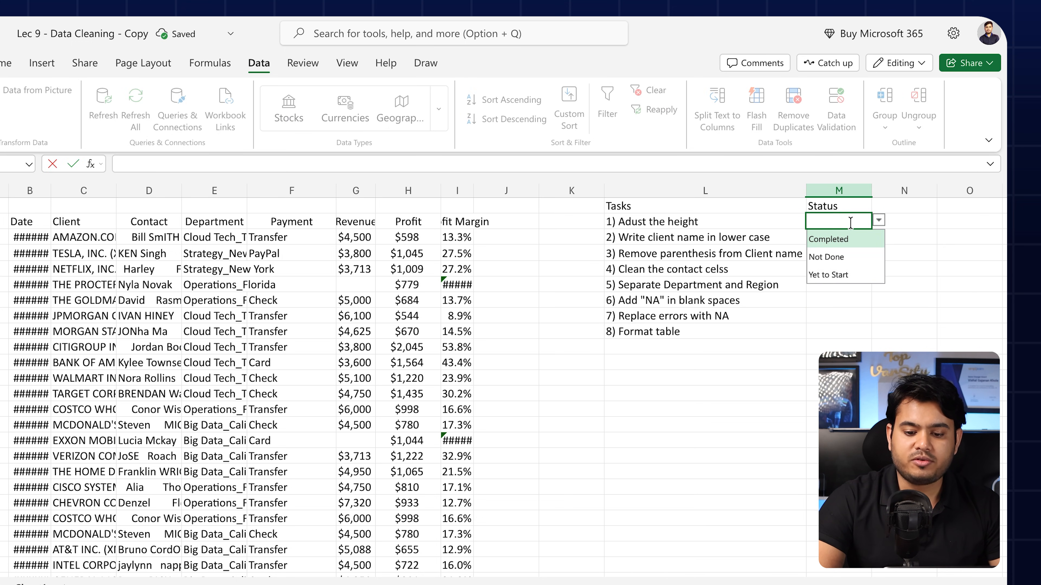
left_click(829, 275)
double_click(857, 238)
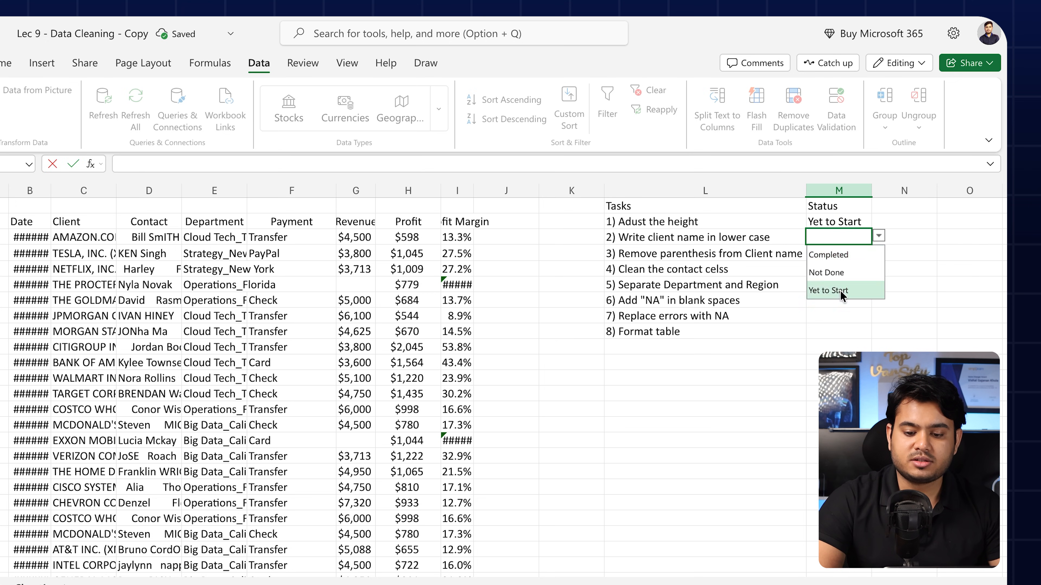
left_click(828, 289)
left_click_drag(869, 245, 869, 336)
Apply all borders to the task list range L1:M9
left_click_drag(772, 222, 840, 334)
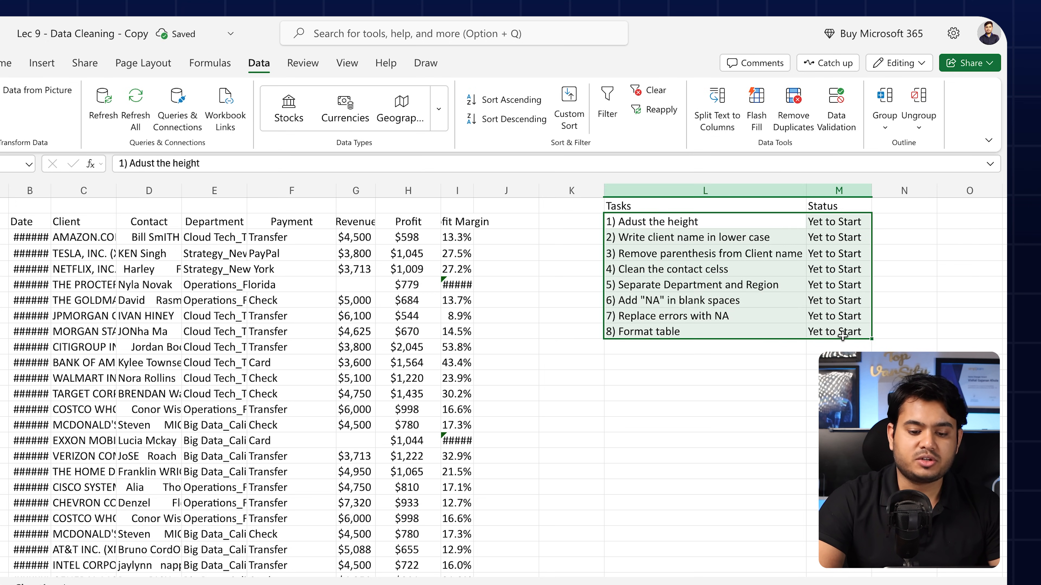
left_click_drag(761, 203, 827, 331)
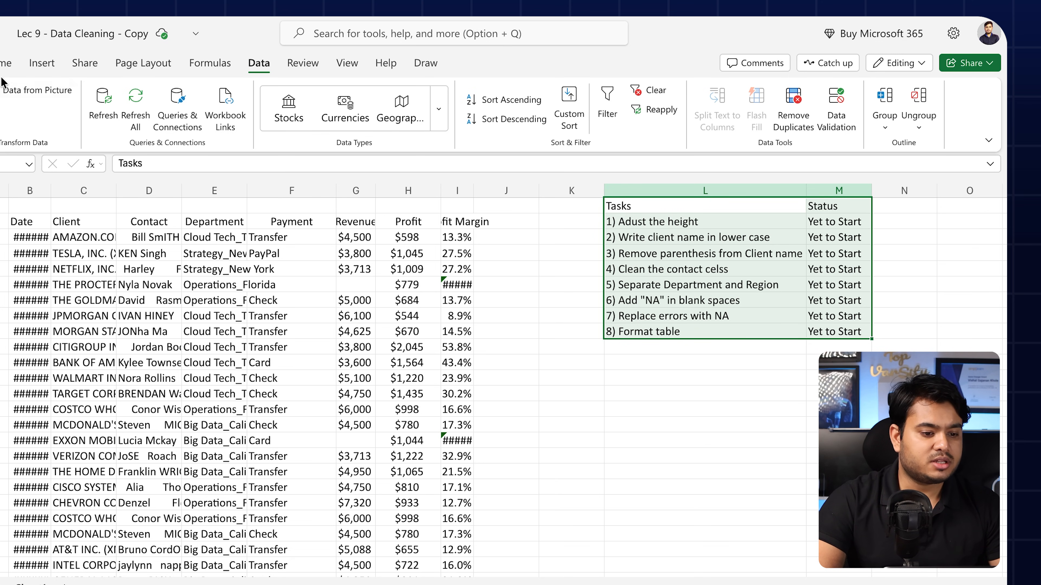
left_click(42, 64)
left_click(6, 63)
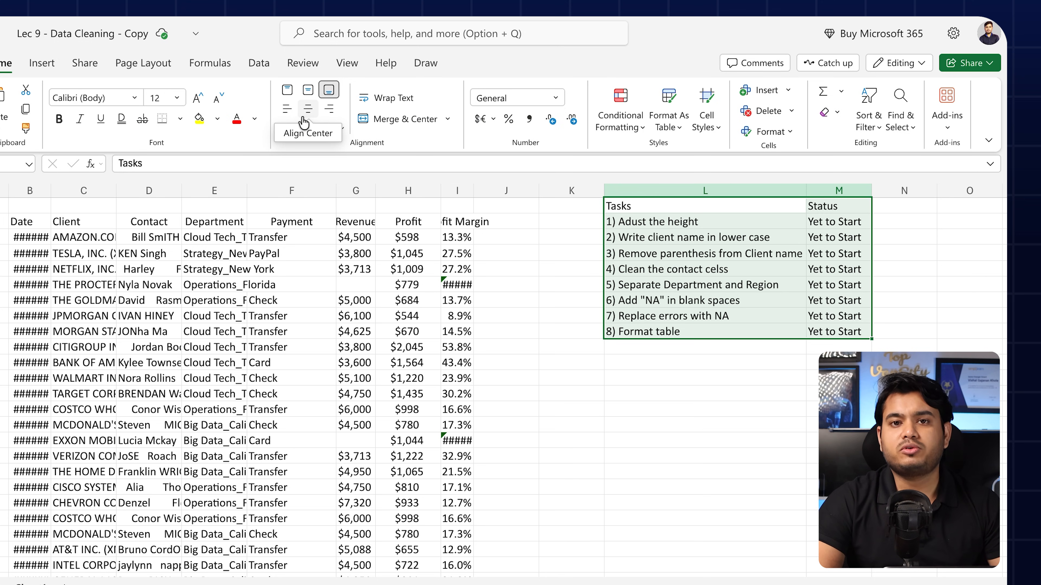
left_click(180, 119)
left_click(169, 178)
left_click(655, 394)
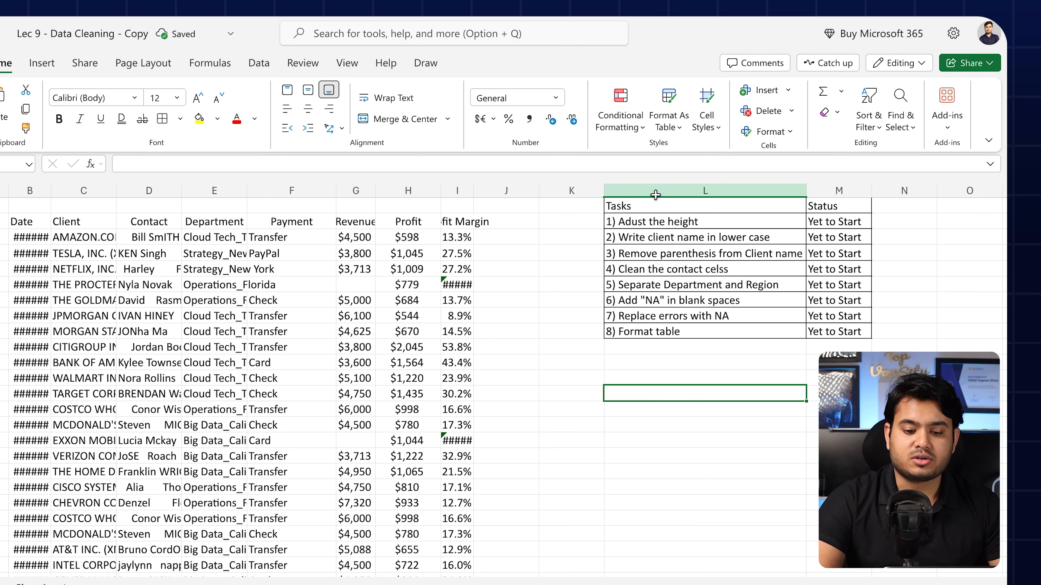
Make the Tasks and Status headers in L1:M1 bold
left_click_drag(651, 205, 830, 211)
key("super+b")
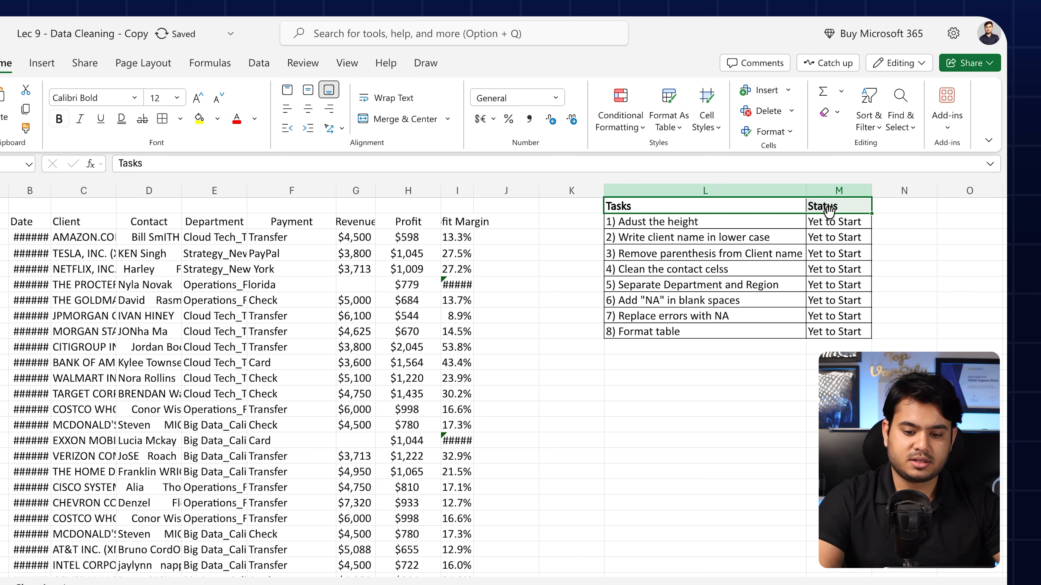
left_click(725, 456)
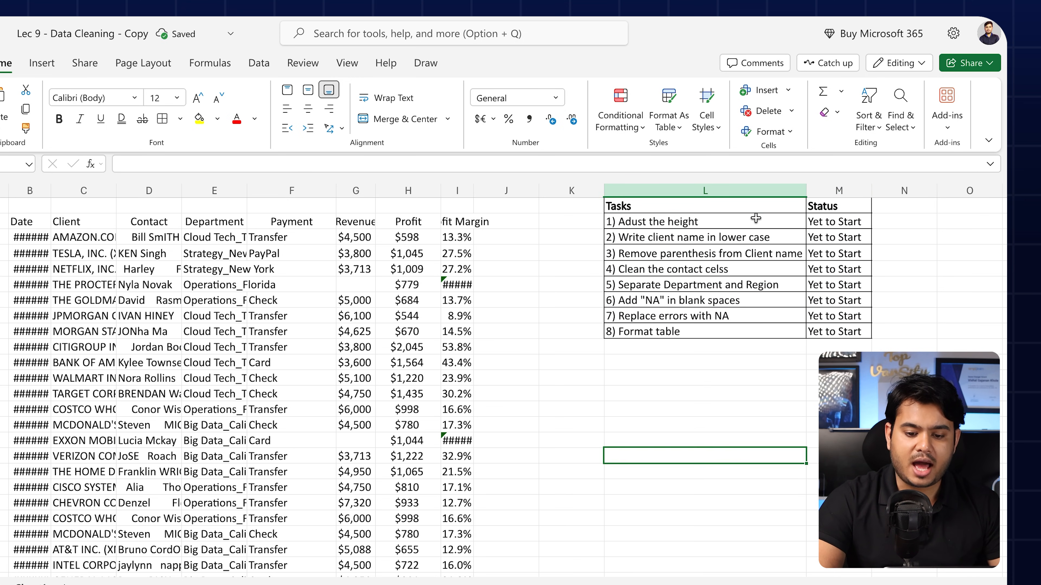
Center the header and entries of the Status column, M1:M9
left_click_drag(759, 200, 829, 314)
left_click(786, 414)
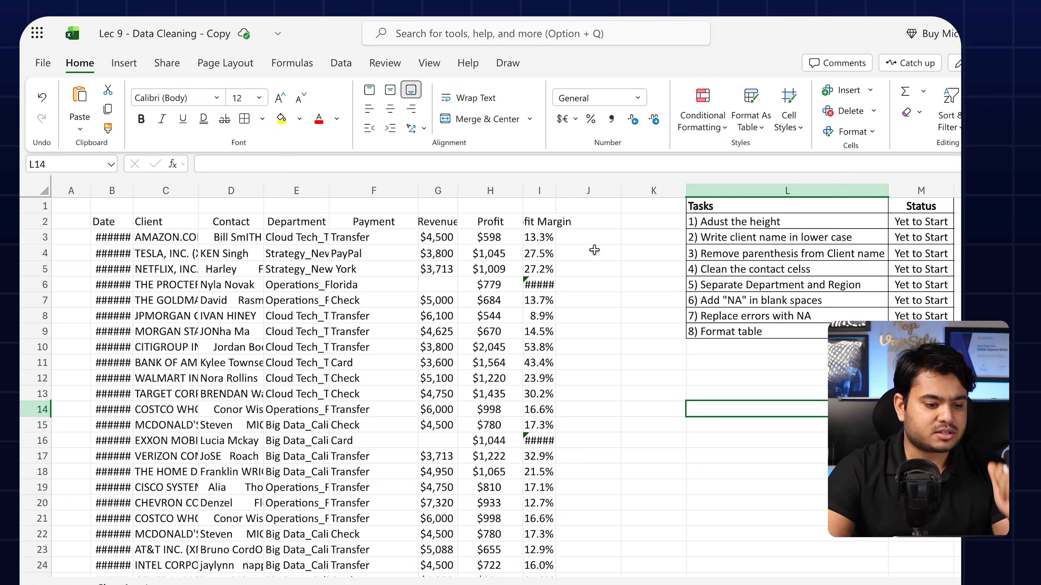
Shrink individual dataset rows, such as rows 16, 19 and 21, to give them uneven heights
left_click(120, 224)
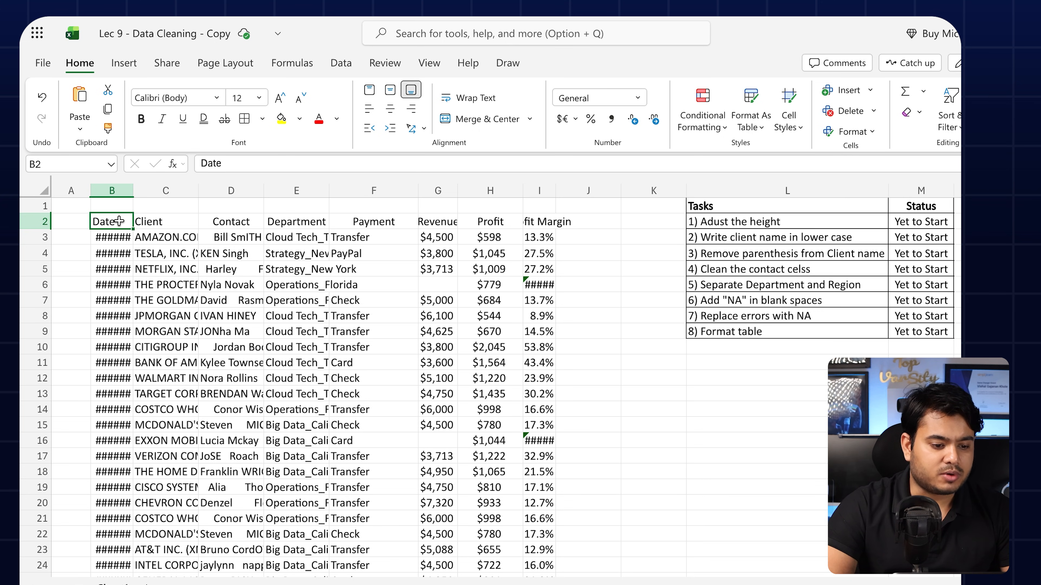
left_click(123, 240)
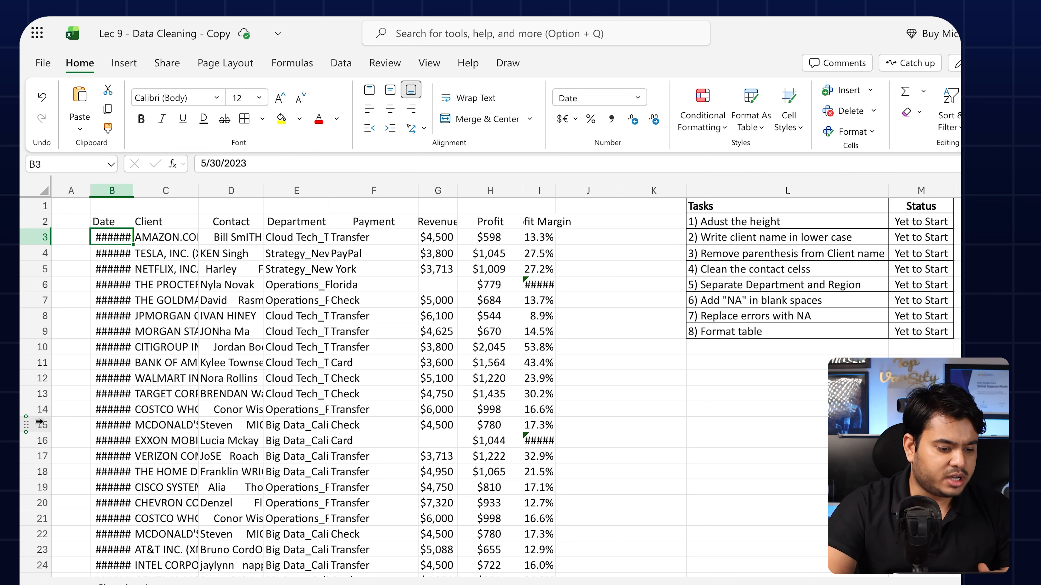
mouse_move(43, 430)
left_mouse_down()
mouse_move(42, 442)
mouse_move(42, 419)
mouse_move(42, 432)
left_mouse_up()
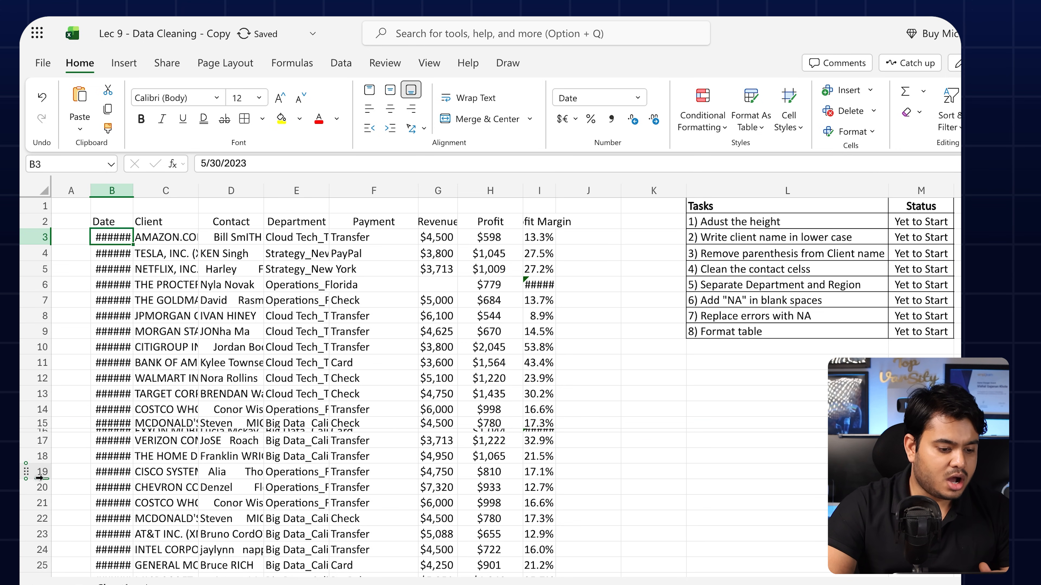
left_click_drag(42, 479, 43, 571)
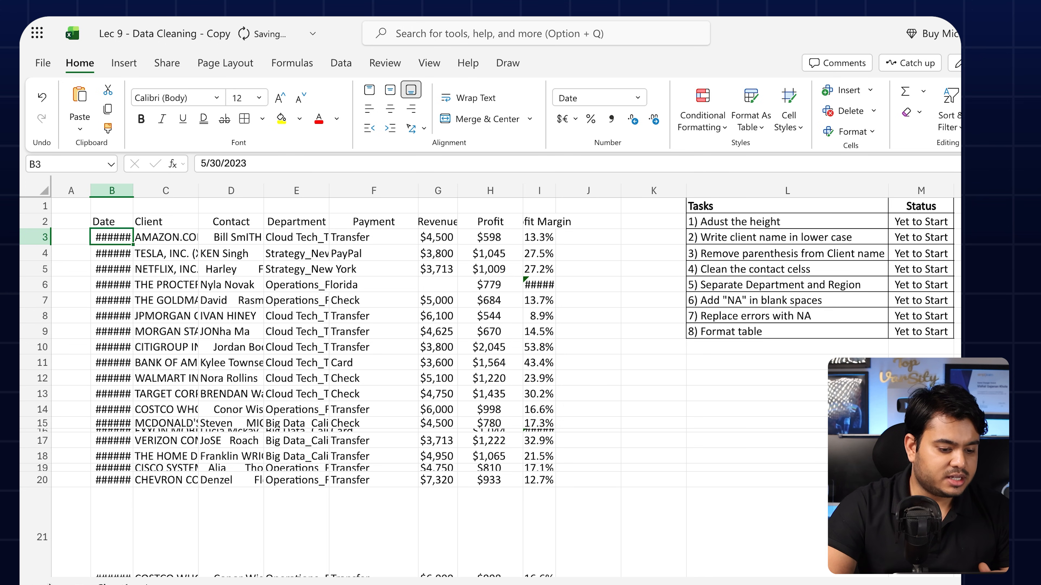
key("super+z")
left_click_drag(46, 503, 46, 498)
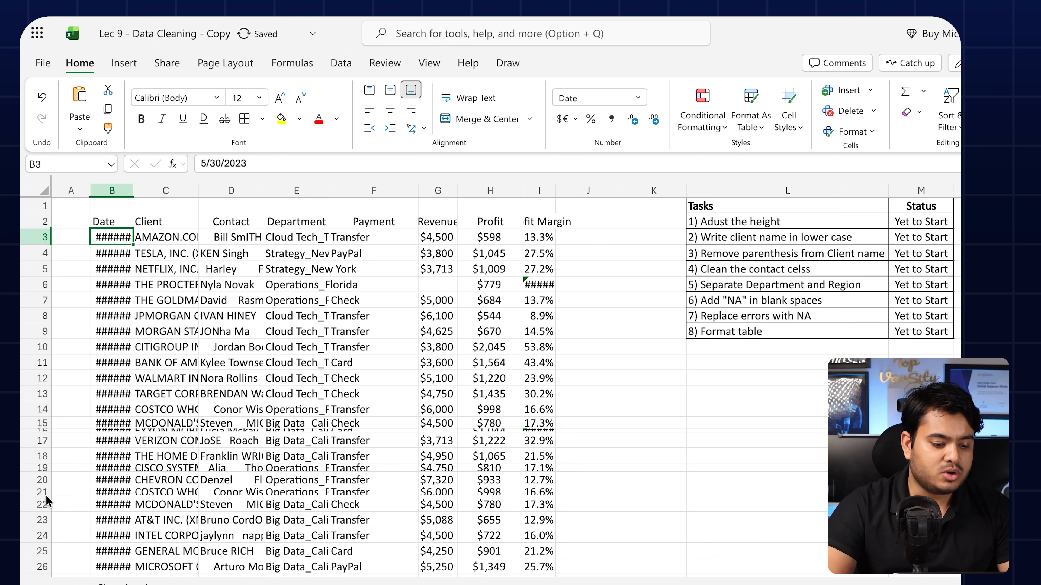
left_click(239, 269)
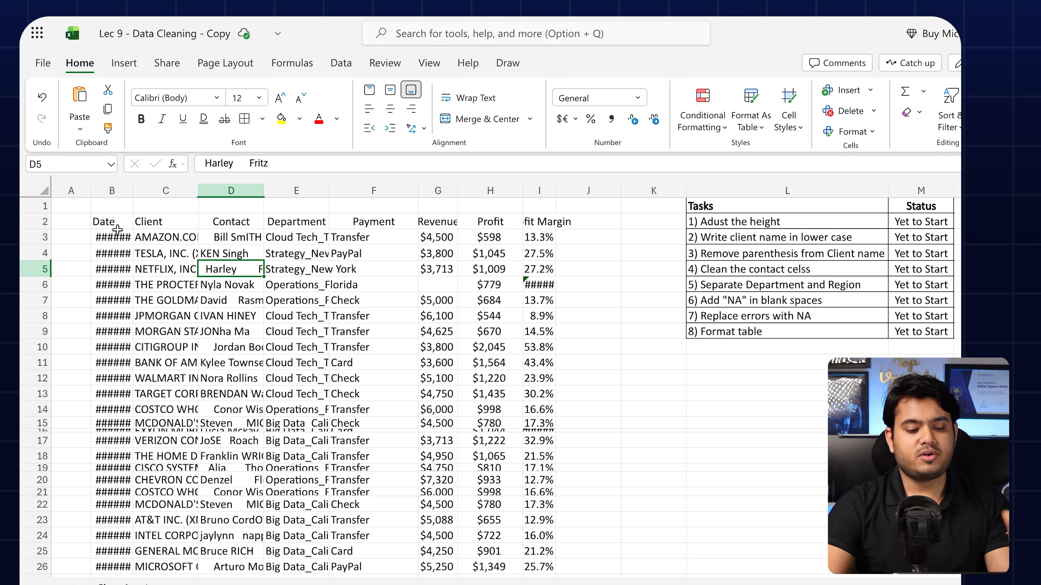
Set the row height of the whole dataset, B2:I33, to 10 default units
left_click_drag(115, 222, 545, 419)
scroll(544, 420, "up", 6)
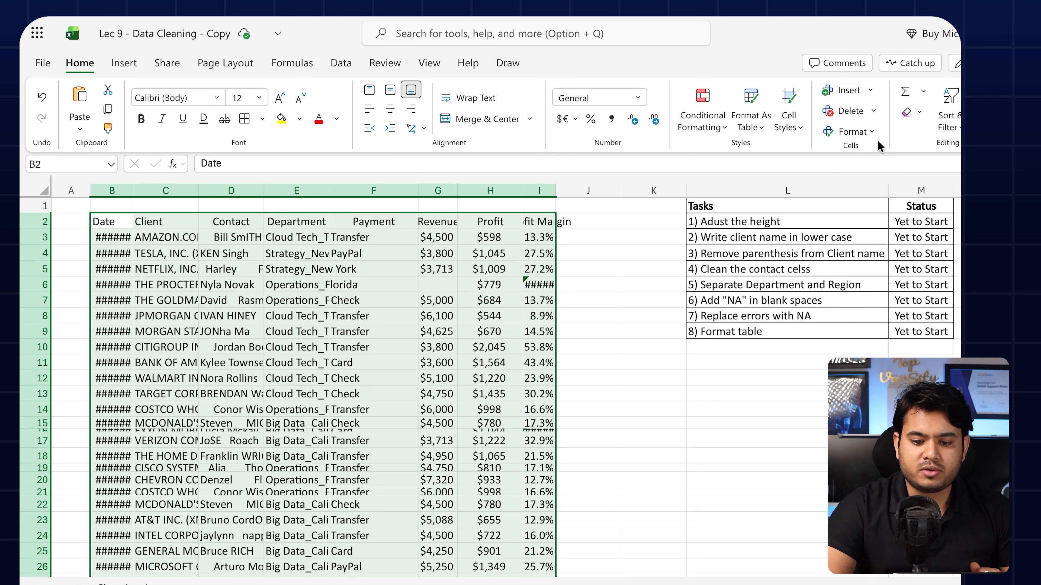
left_click(851, 132)
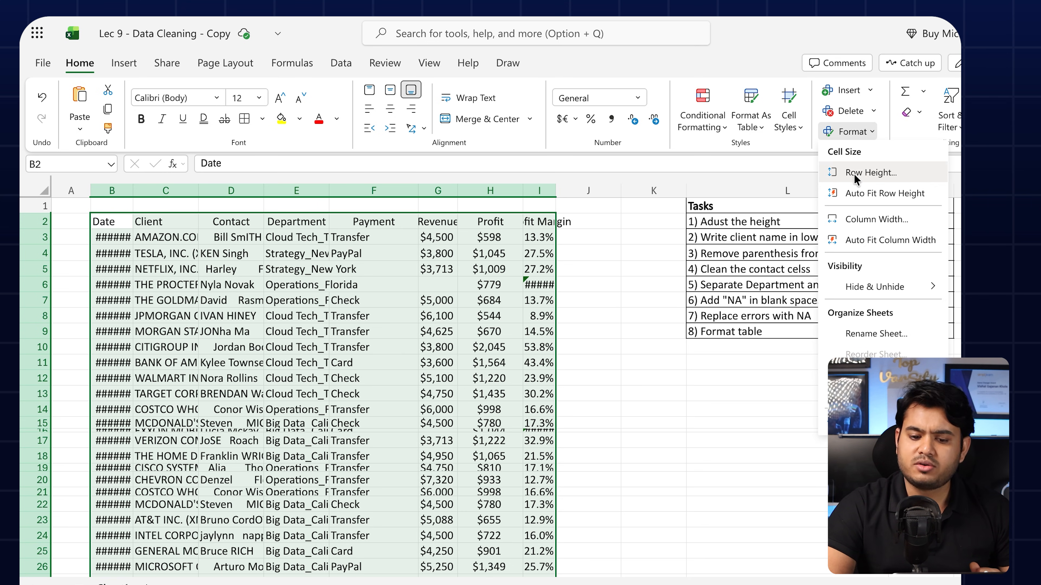
left_click(880, 172)
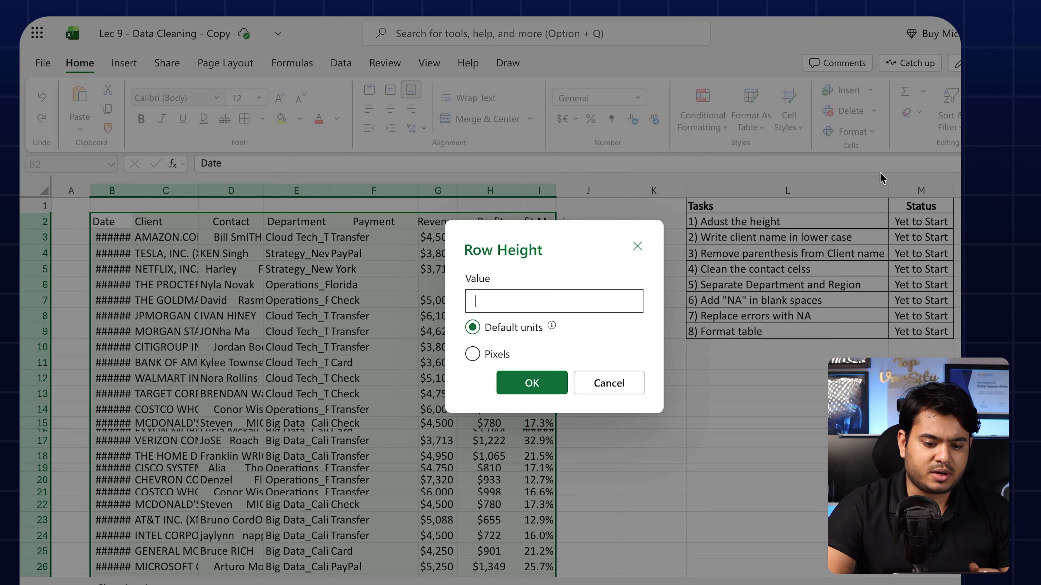
type("10")
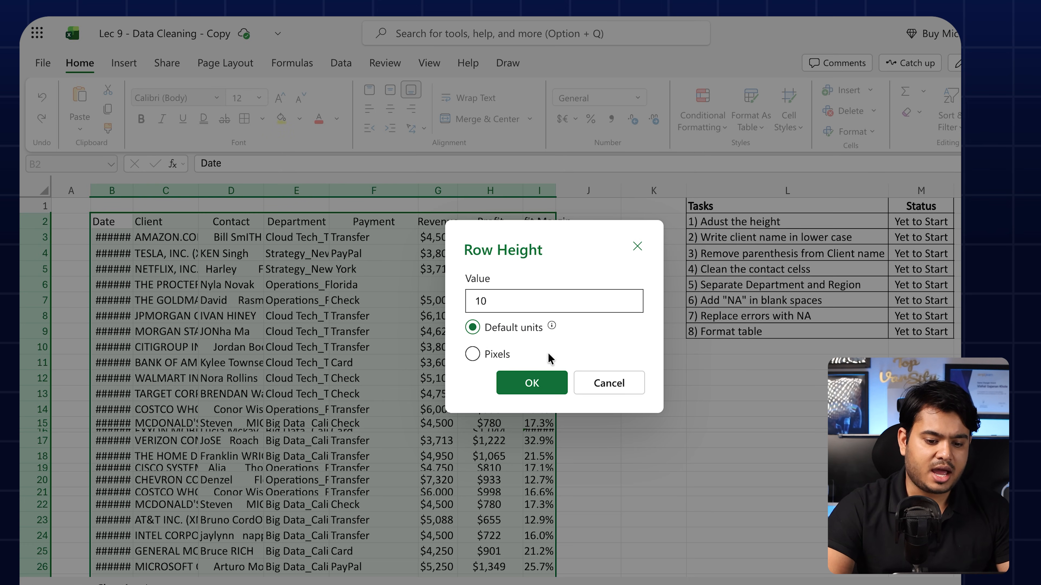
left_click(532, 383)
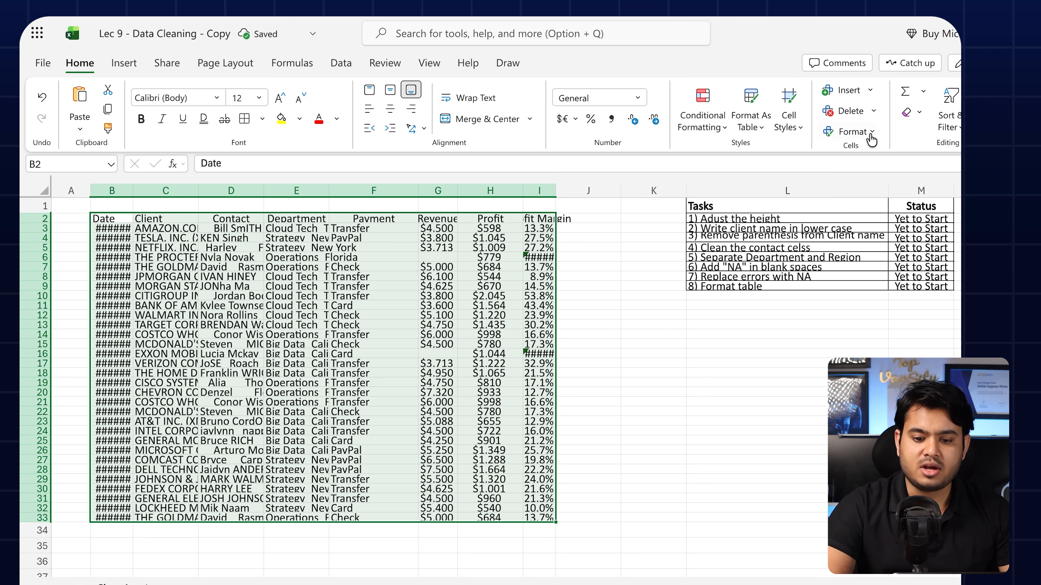
Auto-fit the row heights of the dataset range B2:I33 and look over the resized rows
left_click(875, 130)
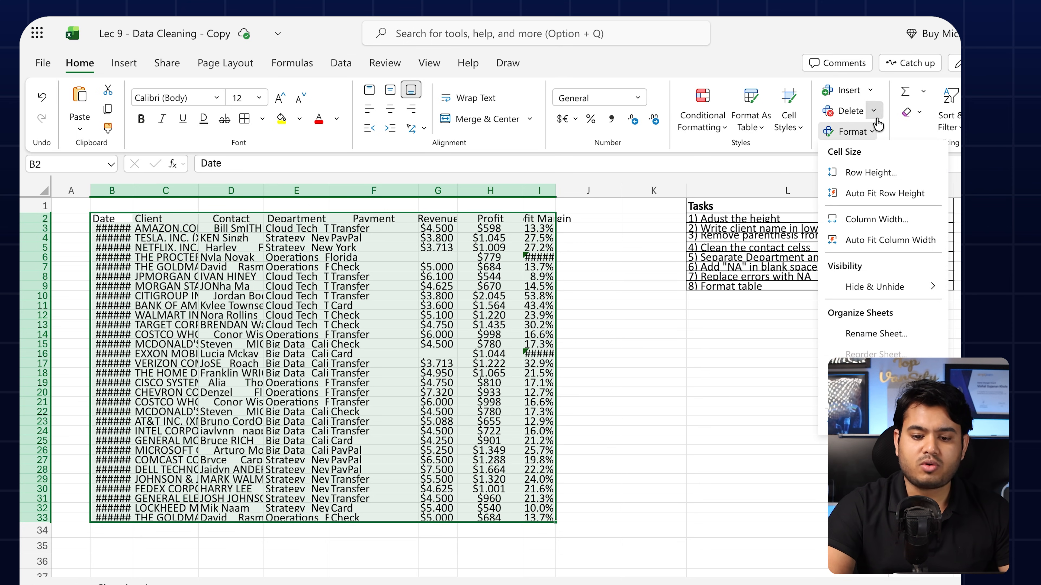
left_click(885, 132)
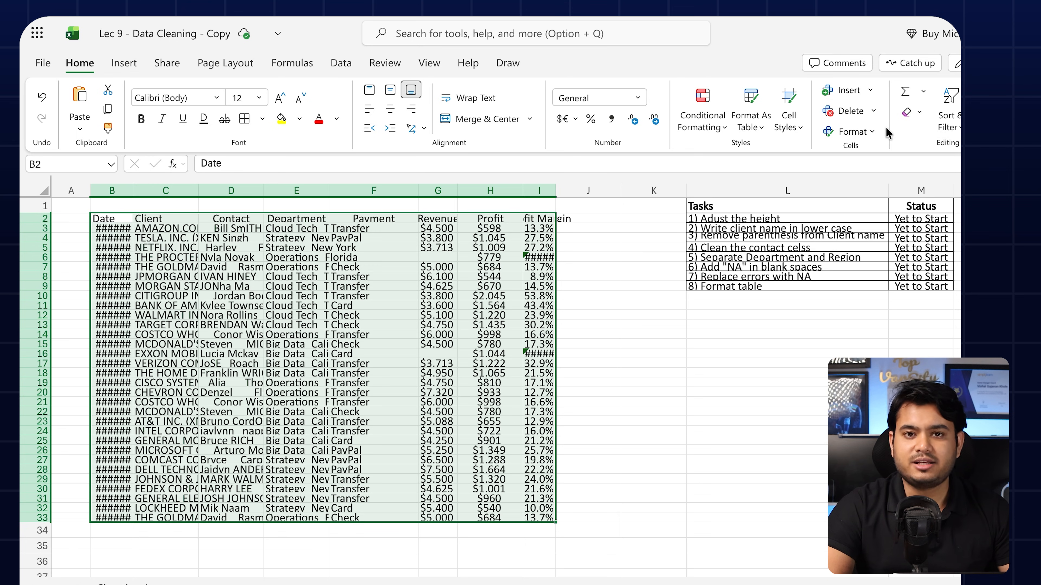
left_click(864, 133)
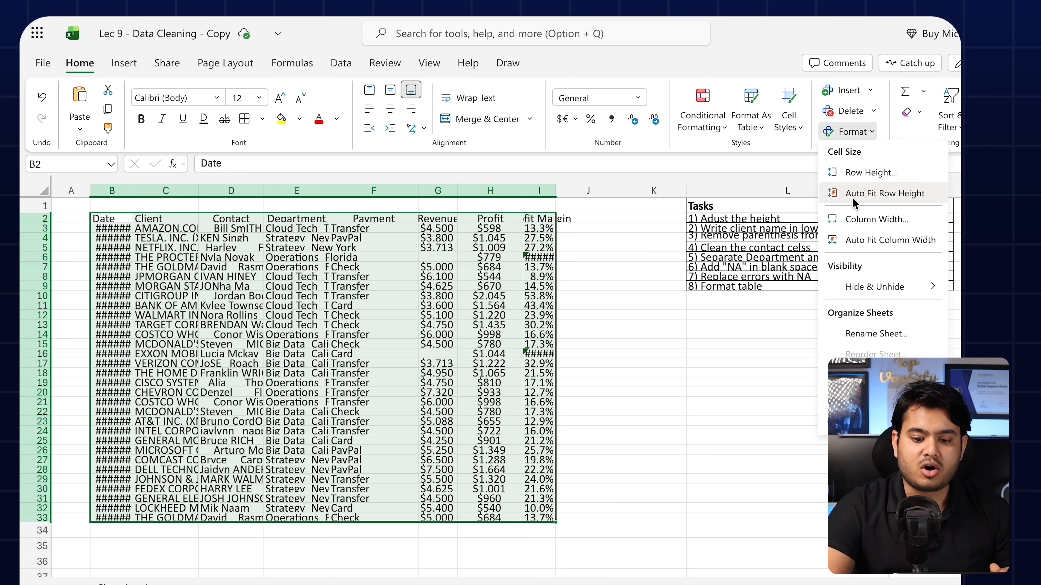
left_click(893, 195)
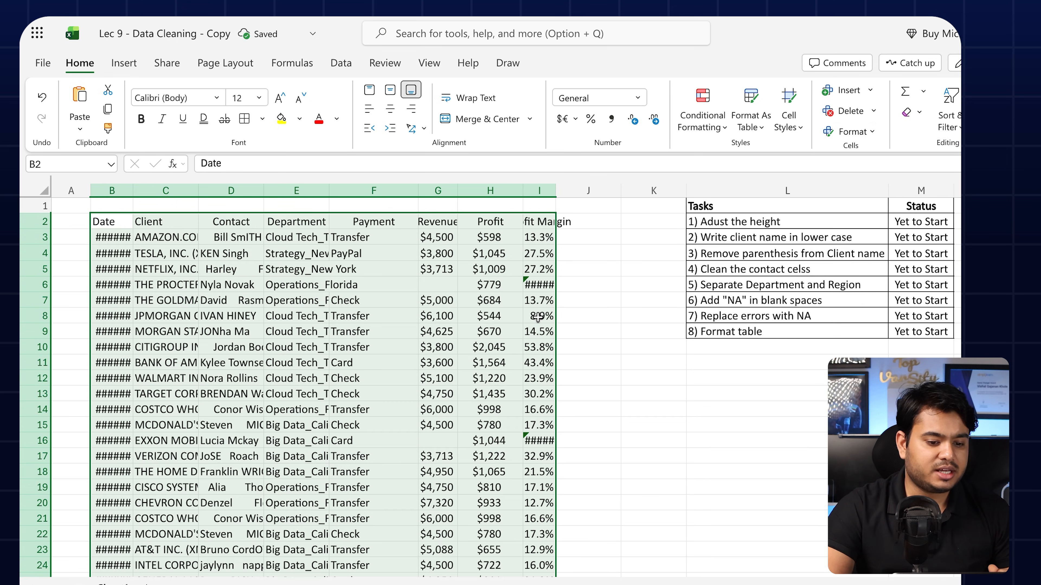
scroll(214, 294, "down", 4)
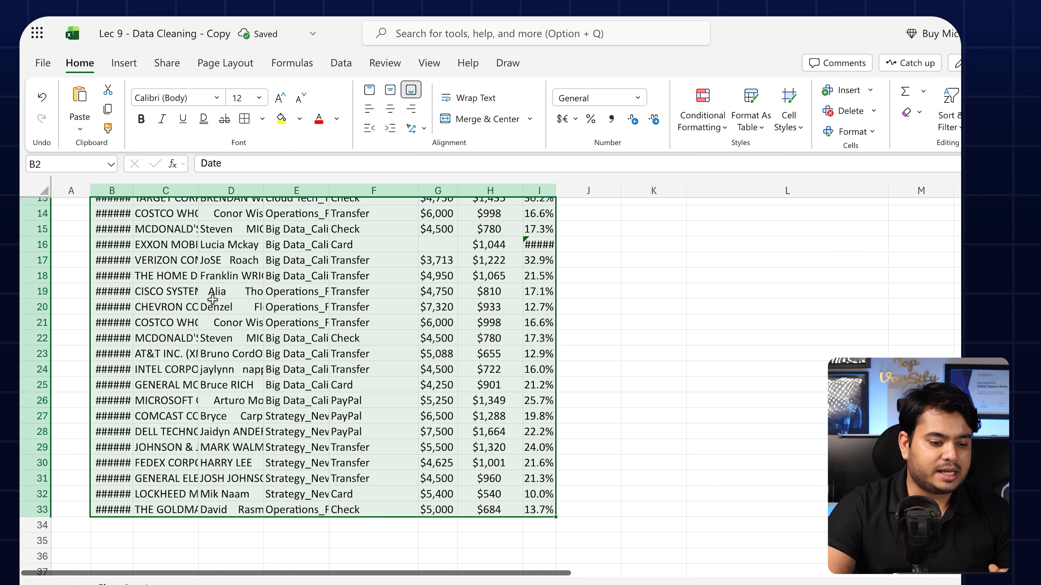
scroll(243, 450, "up", 4)
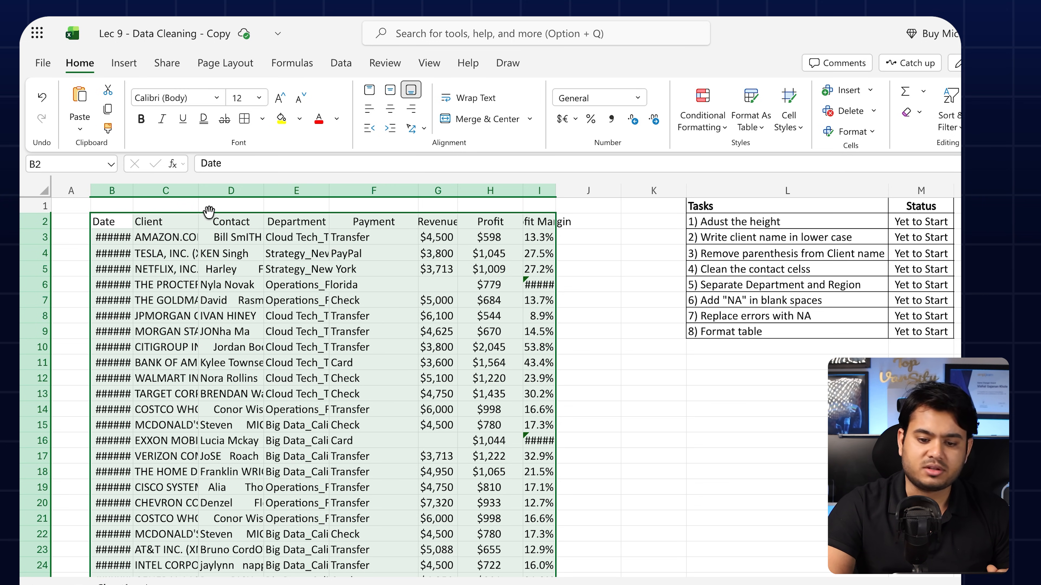
Auto-fit the column widths of the dataset range B2:I33 and check the data down to the last row
left_click(873, 129)
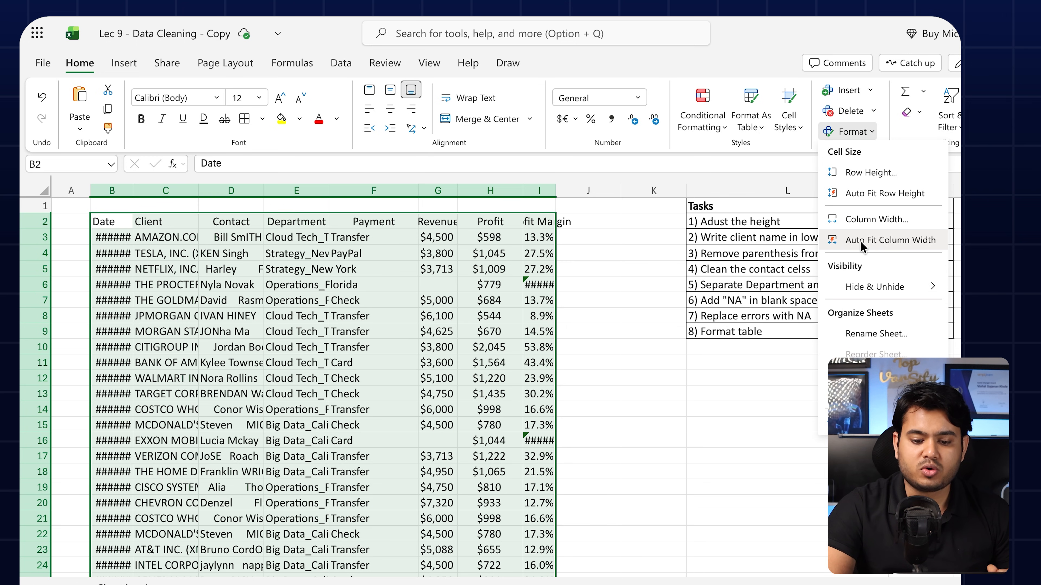
left_click(913, 239)
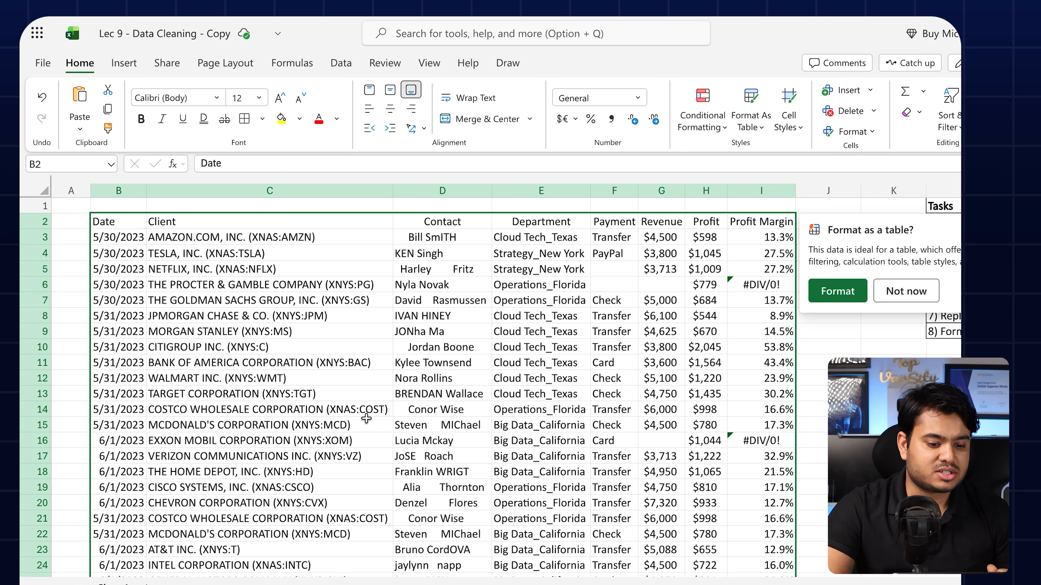
scroll(366, 418, "down", 3)
scroll(366, 418, "down", 2)
scroll(324, 346, "up", 6)
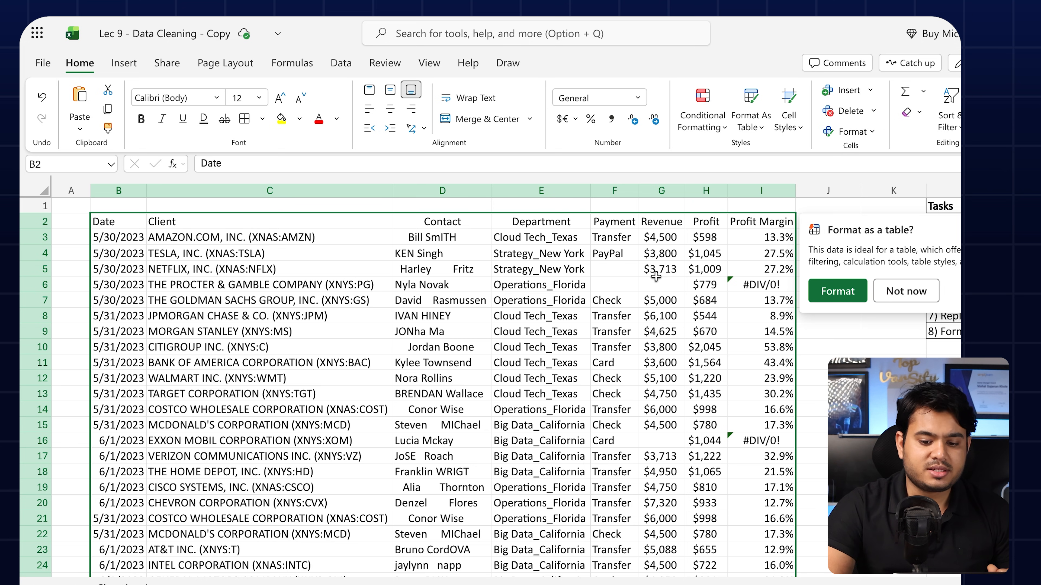
left_click_drag(761, 221, 139, 476)
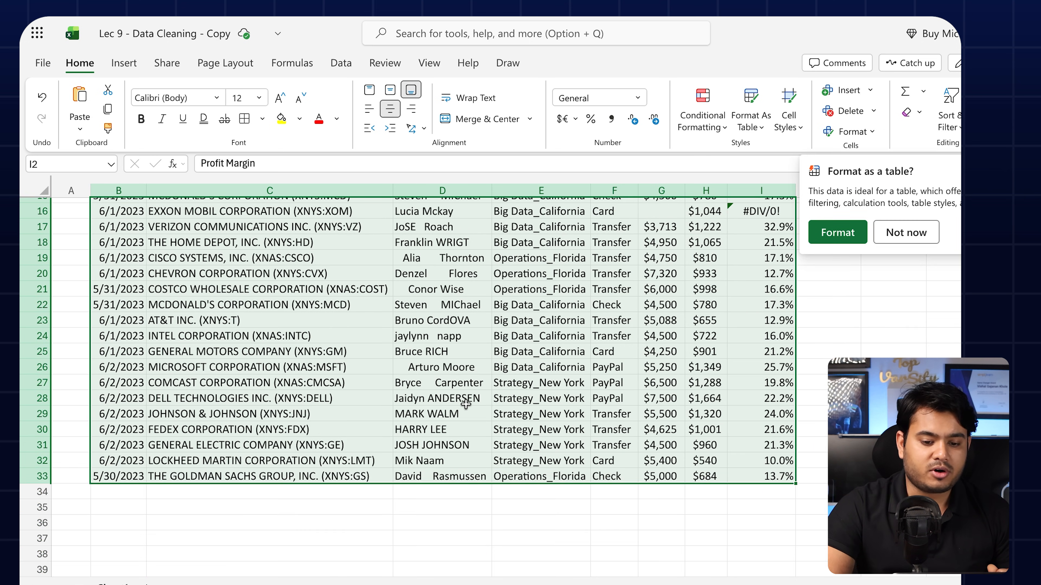
scroll(486, 404, "up", 5)
left_click(758, 378)
Set the status of the first task, adjusting the height, to Completed in M2
scroll(723, 377, "right", 5)
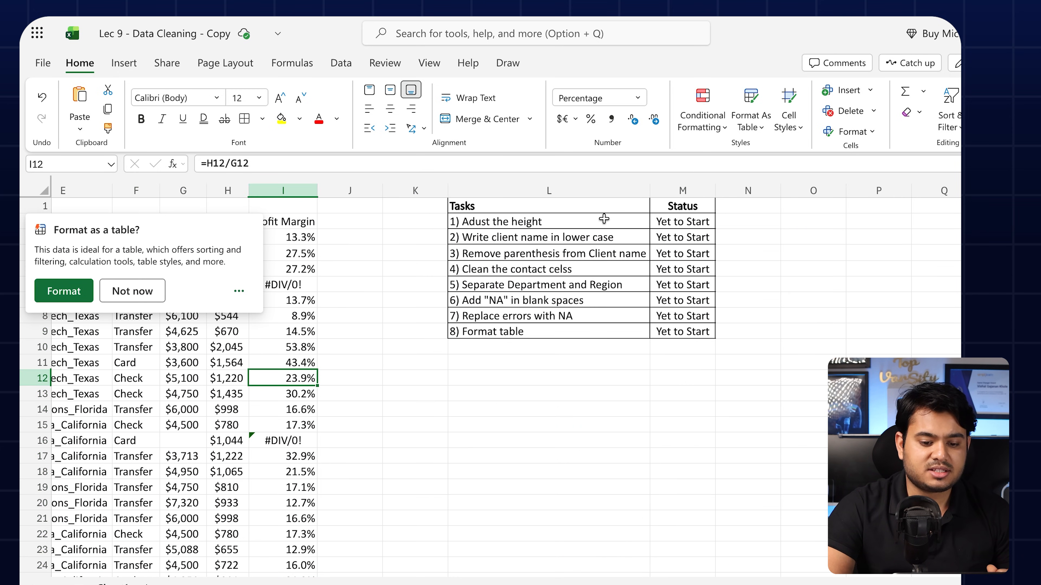
left_click(681, 221)
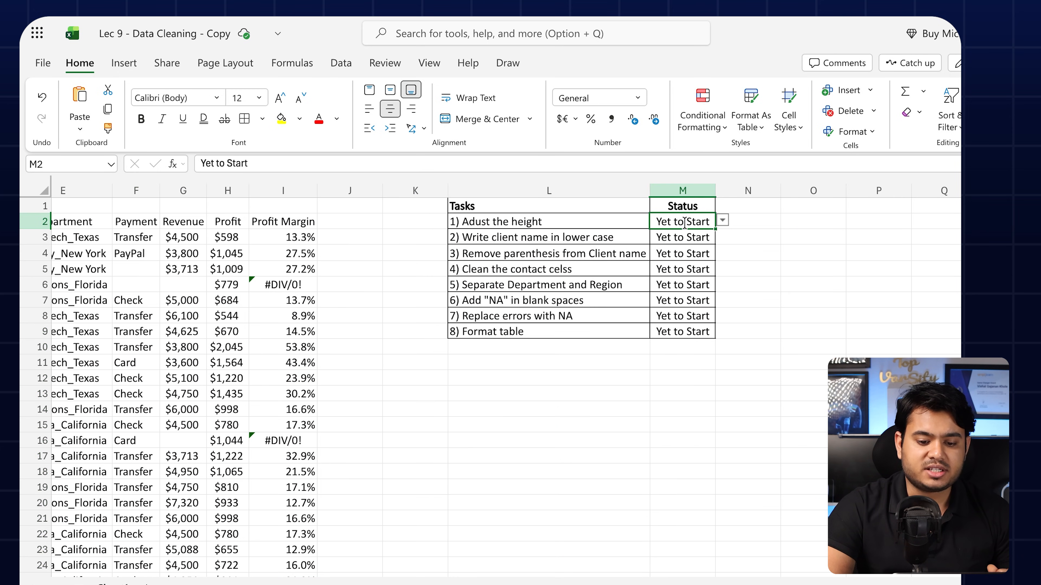
double_click(684, 223)
left_click(771, 233)
left_click(701, 233)
left_click(704, 219)
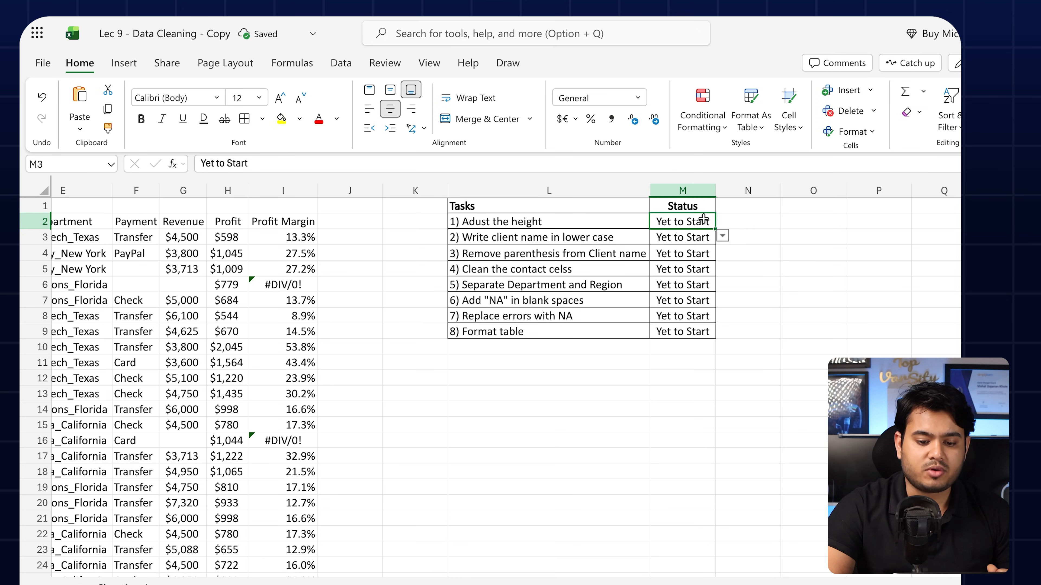
left_click(723, 223)
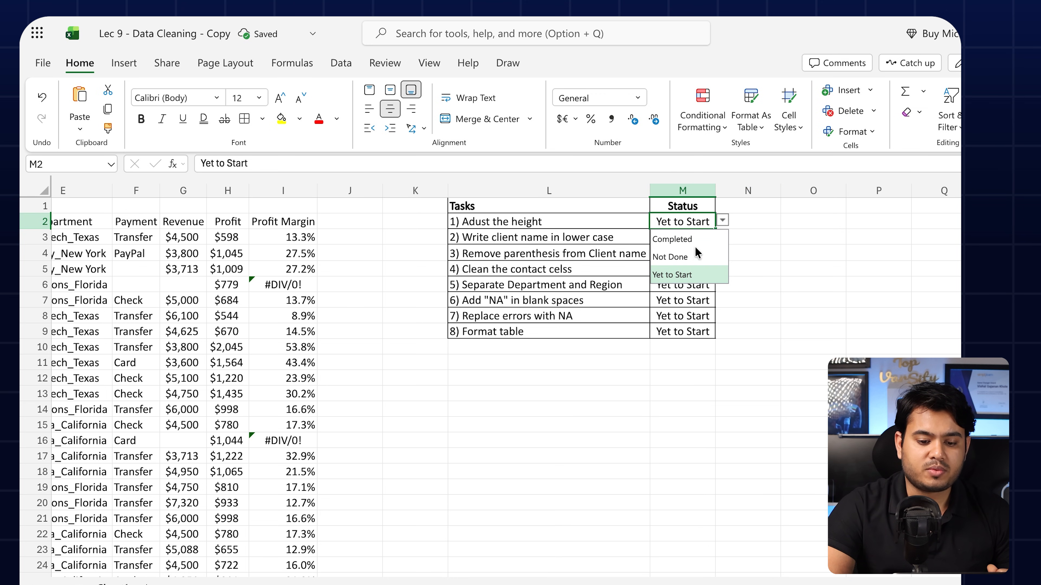
left_click(674, 241)
left_click(786, 263)
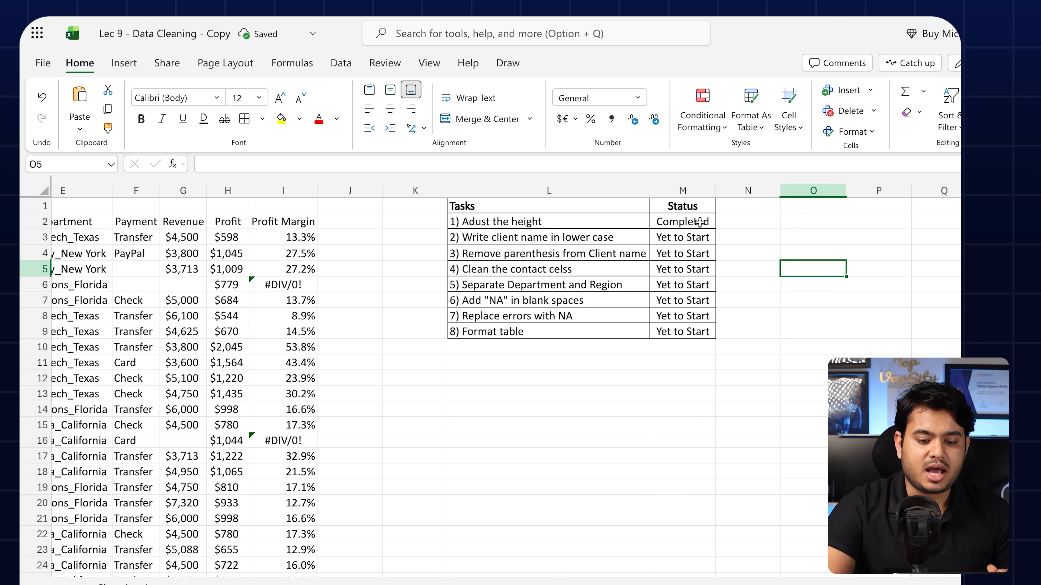
Check the second task in L3 and insert one column to the right of the Client column
scroll(369, 246, "left", 10)
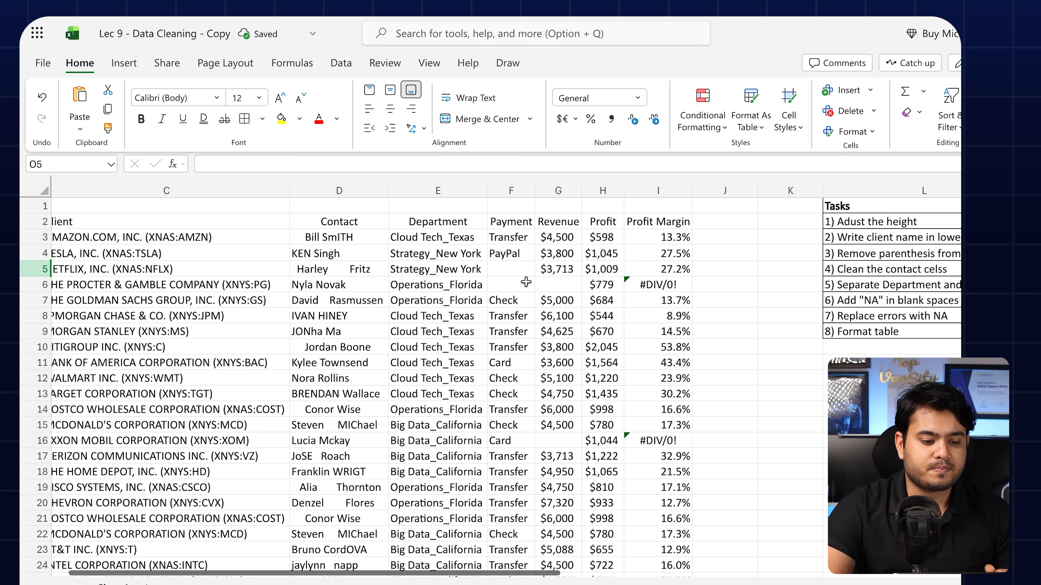
scroll(171, 230, "right", 10)
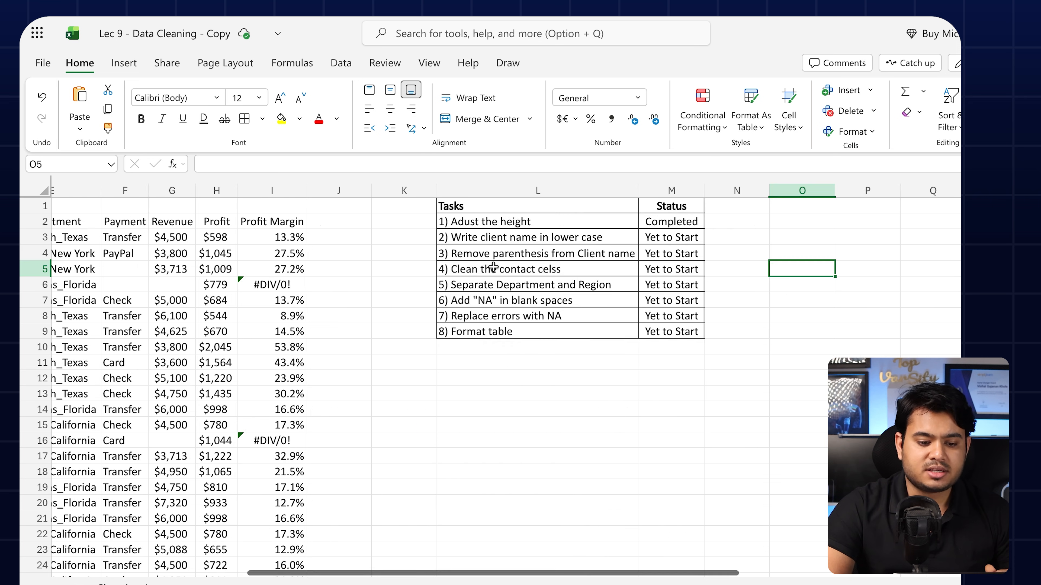
left_click(478, 244)
scroll(594, 242, "left", 1)
scroll(593, 242, "left", 10)
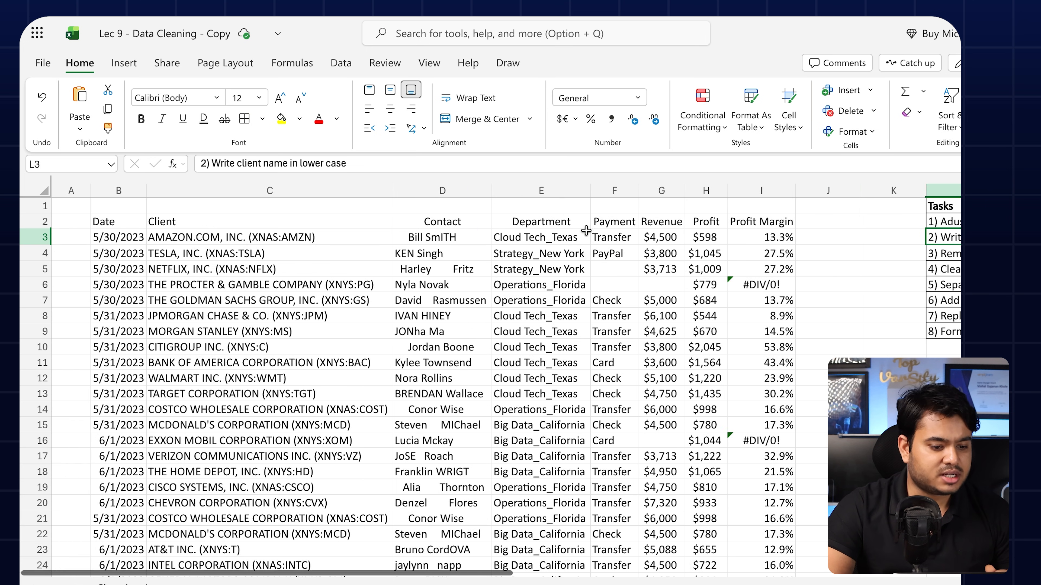
left_click(207, 221)
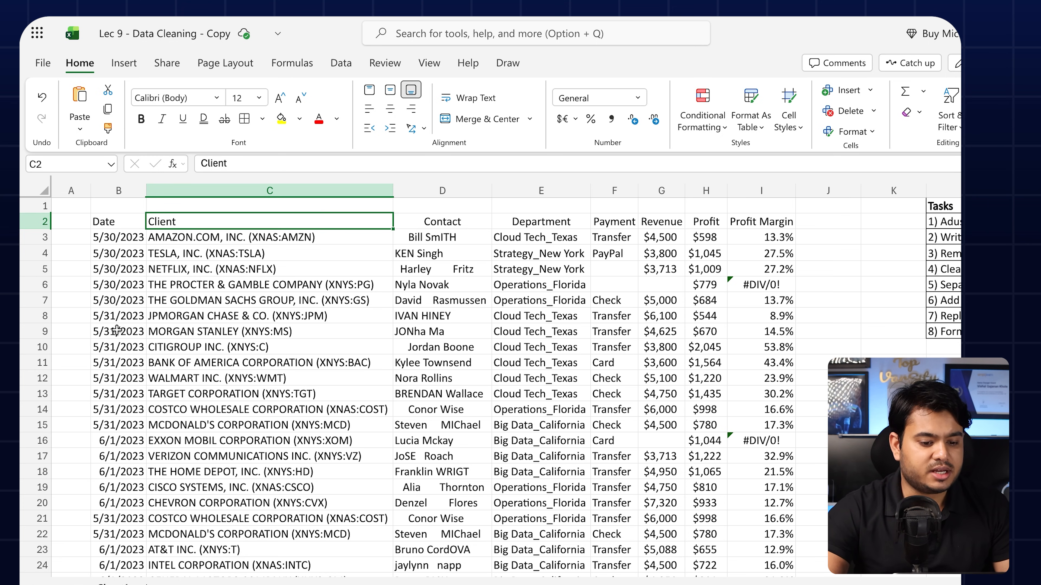
left_click(273, 190)
right_click(274, 191)
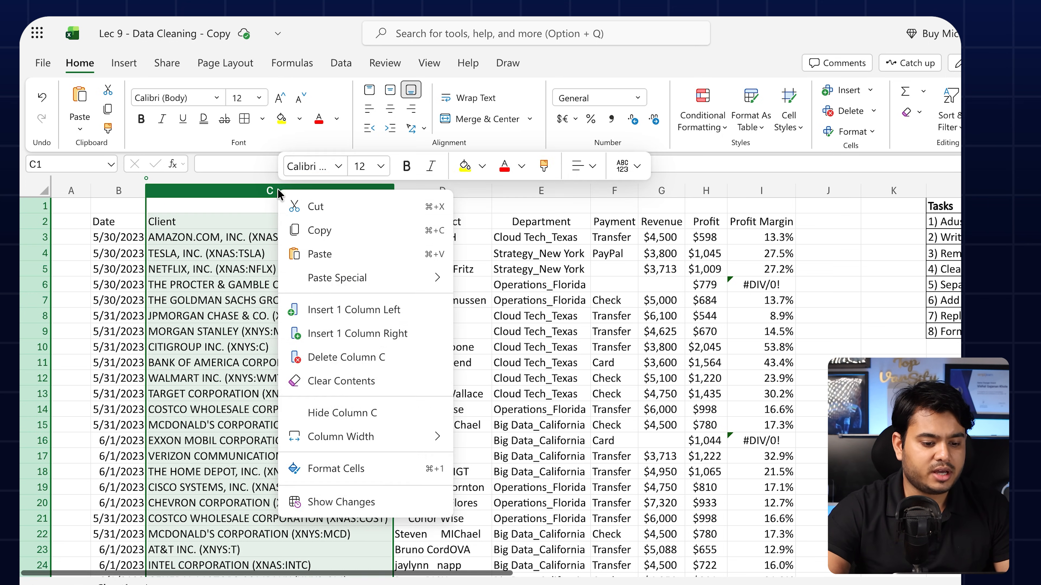
left_click(381, 334)
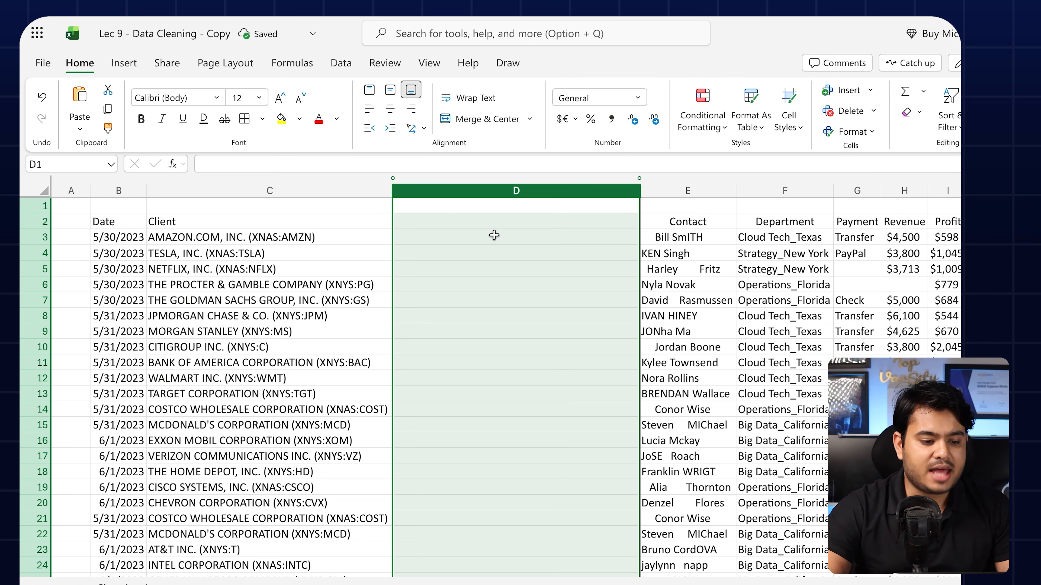
Enter the formula =LOWER(C3) in cell D3 to convert the first client name to lower case
left_click(494, 233)
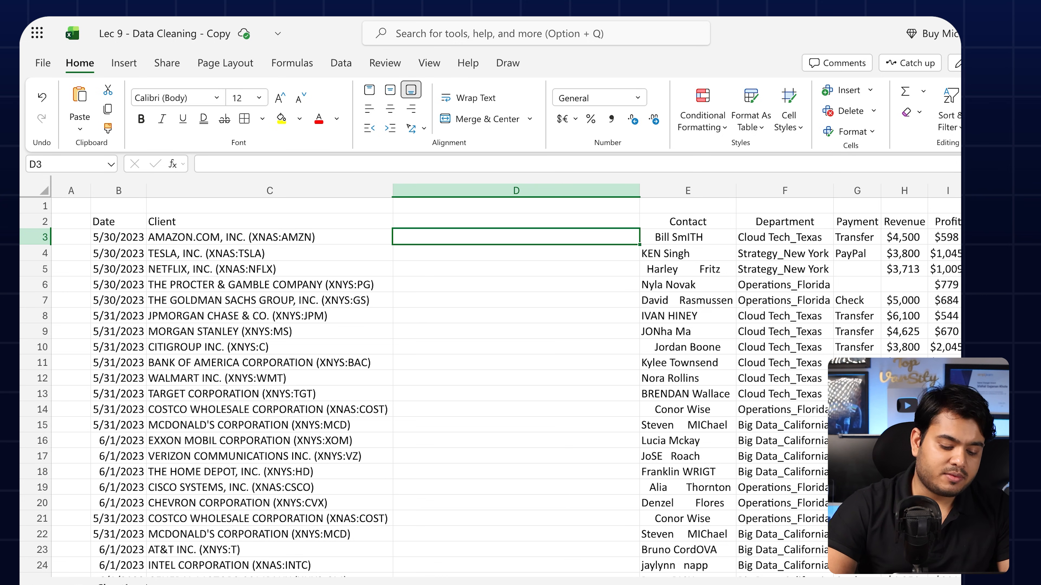
type("=lo")
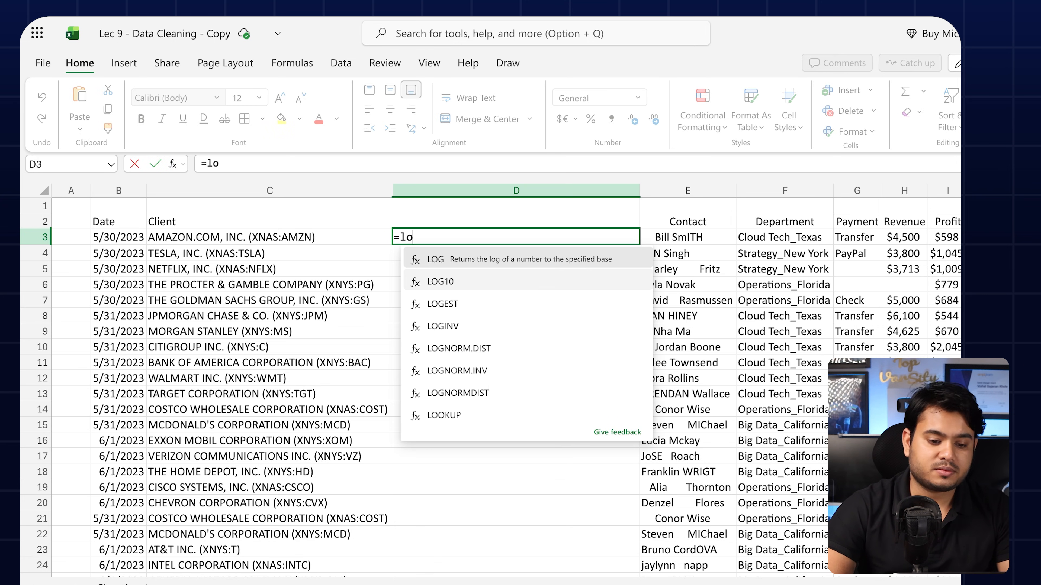
type("w")
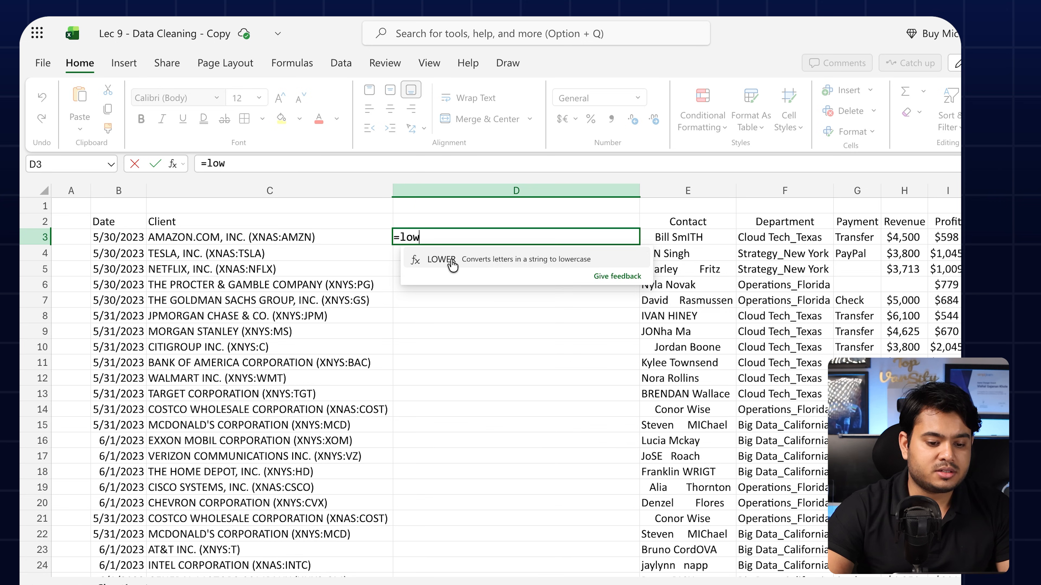
left_click(448, 259)
left_click(249, 235)
type(")")
key("Return")
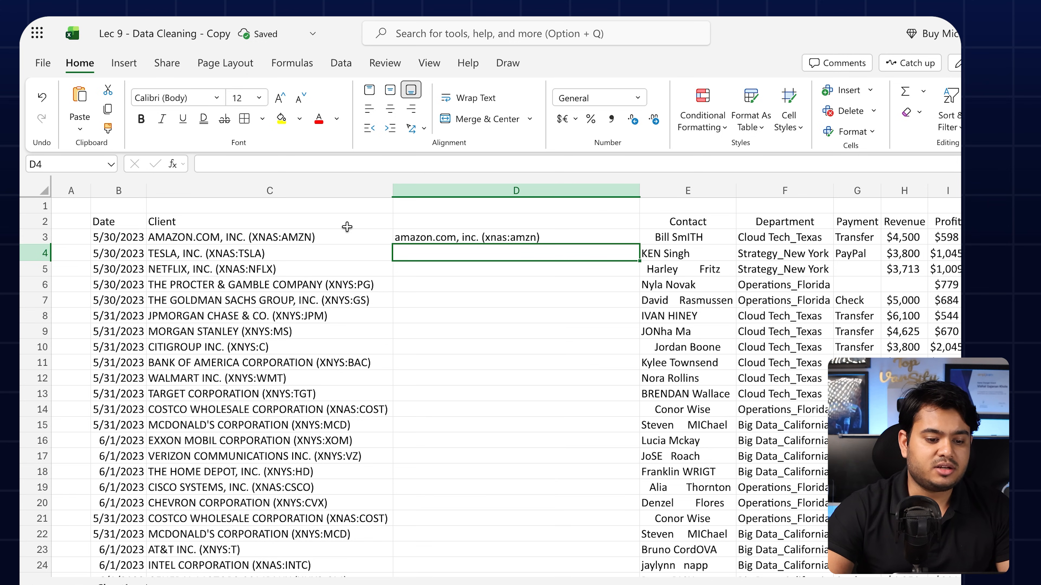
Set the status of the second task, writing the client name in lower case, to Completed in N3
scroll(479, 235, "right", 10)
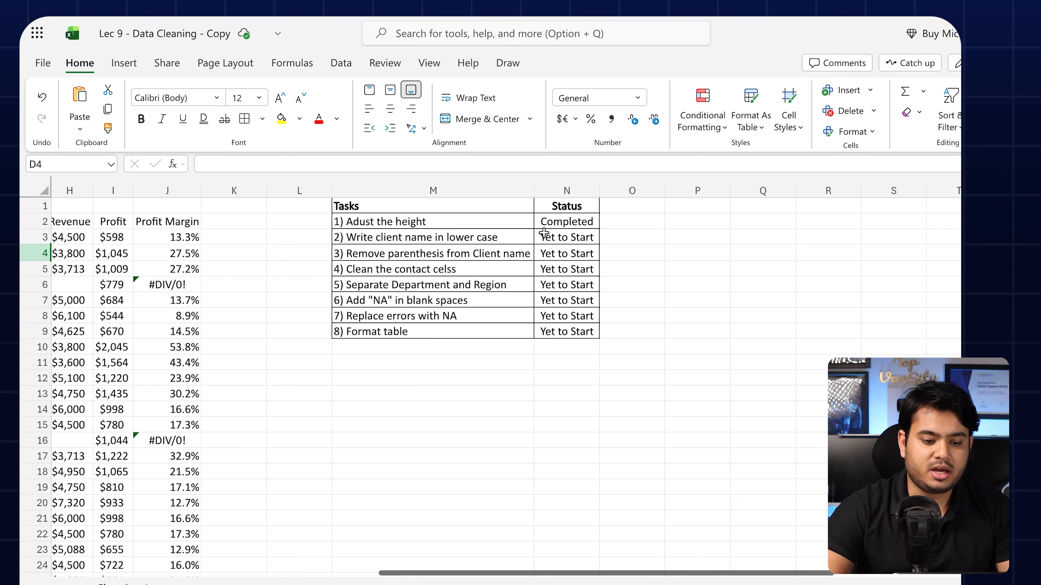
left_click(400, 238)
left_click(545, 239)
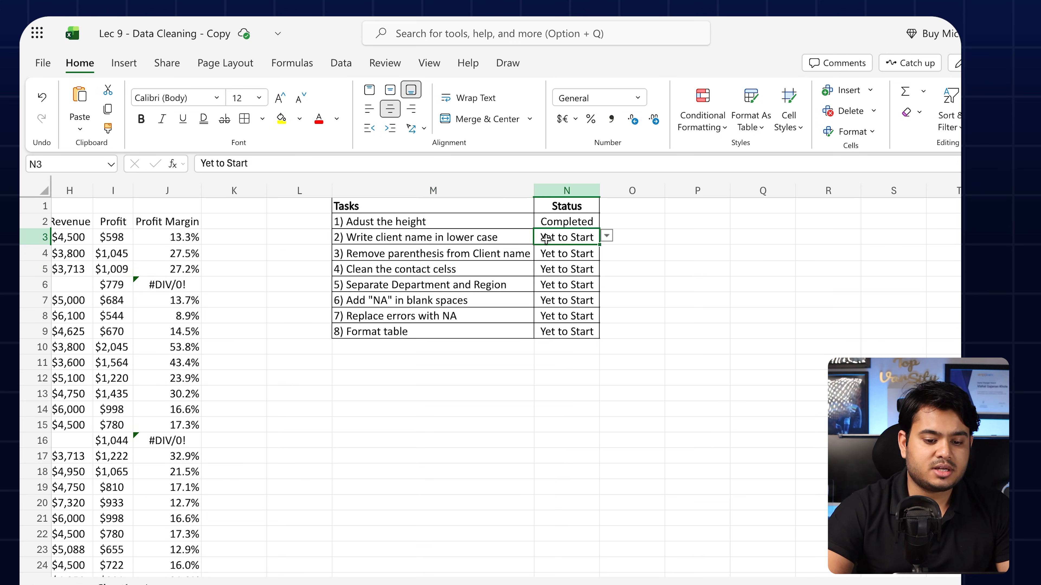
left_click(606, 236)
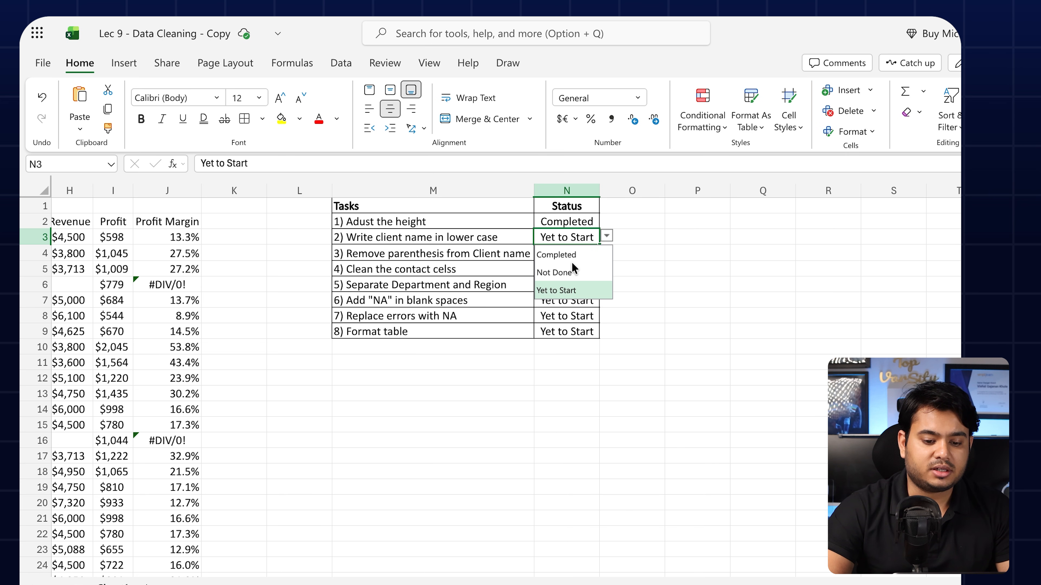
left_click(556, 254)
Review the formula in D3, try =UPPER(D3) in cell D4, and clear D4 again
scroll(564, 304, "left", 10)
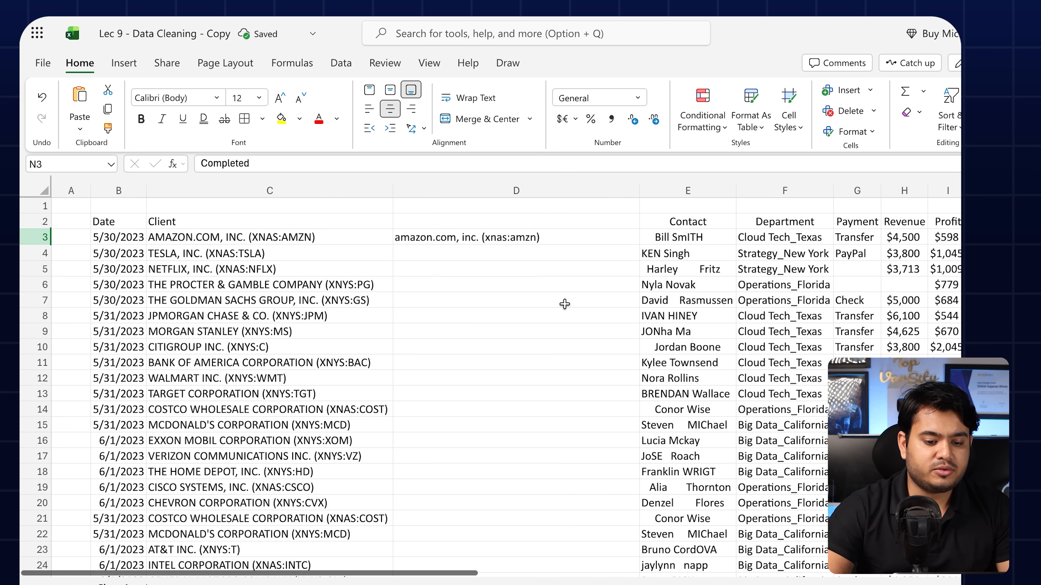
left_click(477, 237)
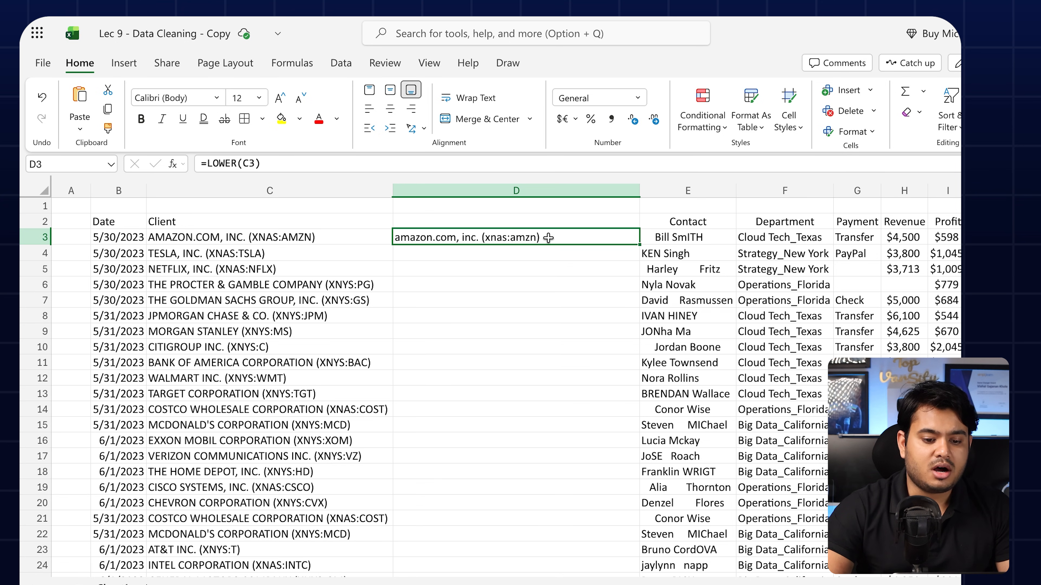
left_click(511, 255)
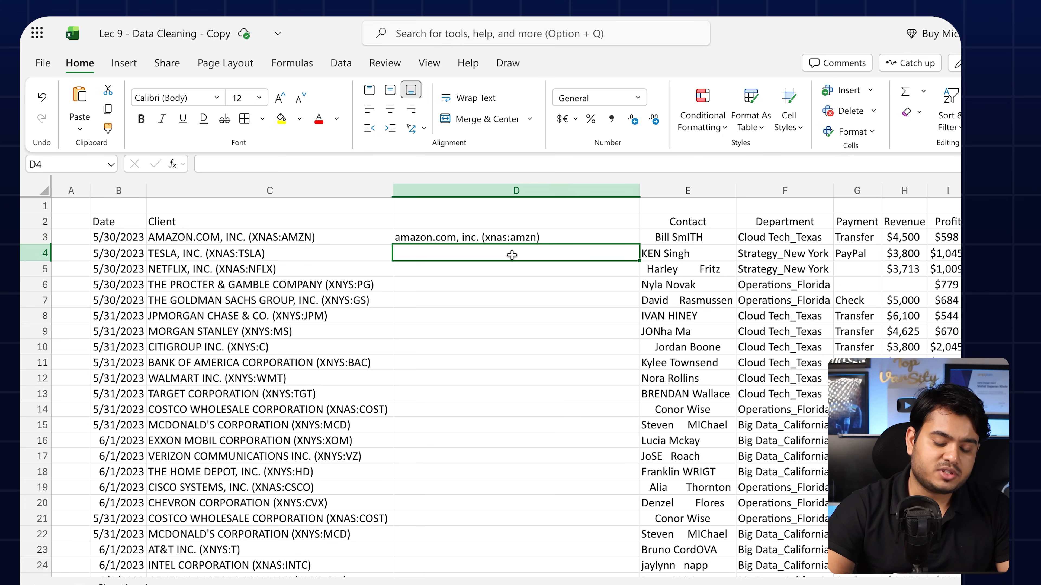
type("=u")
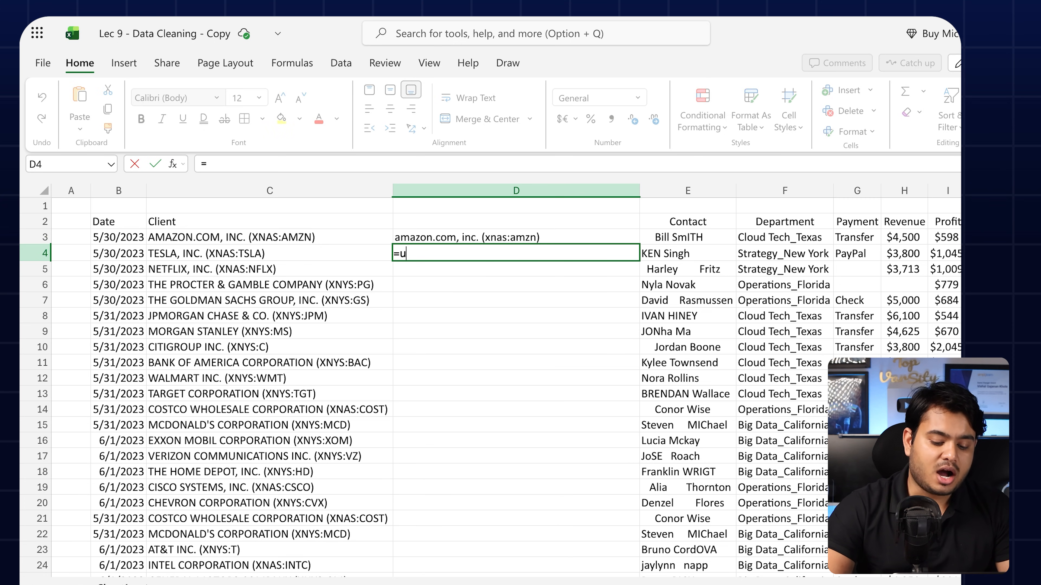
type("pp")
key("Tab")
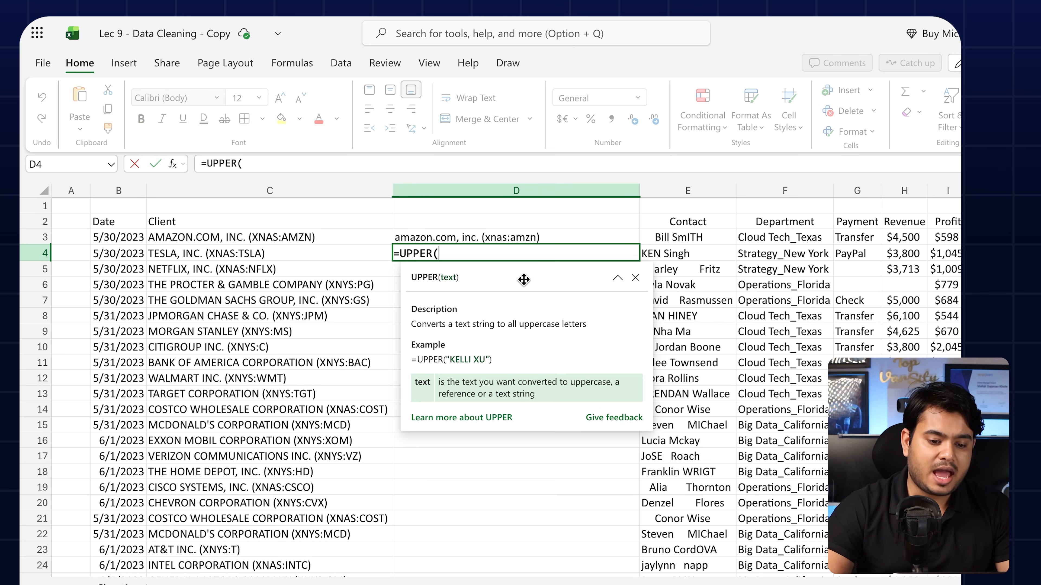
left_click(484, 238)
type(")")
key("Return")
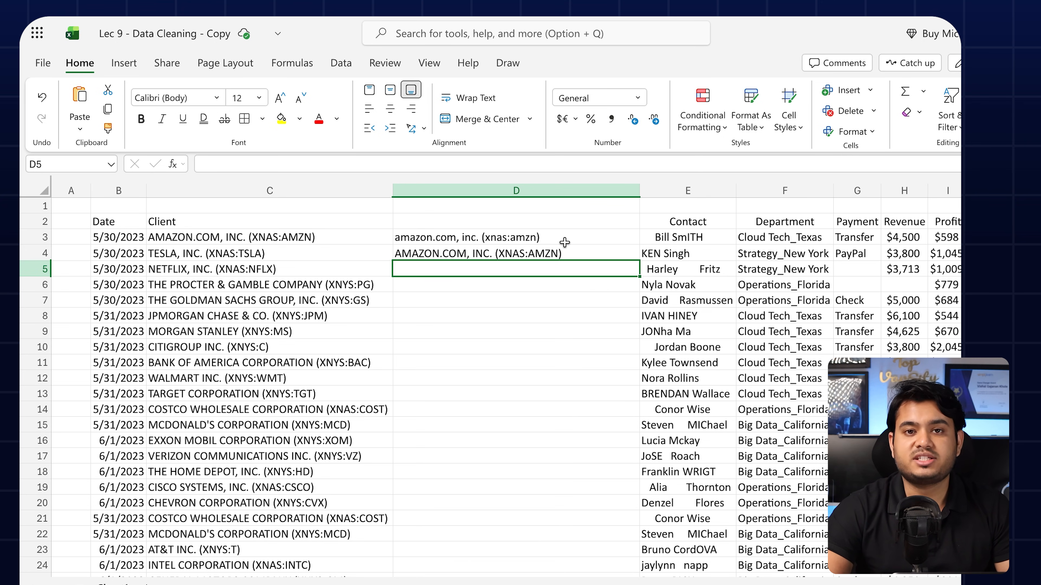
left_click(551, 254)
key("Delete")
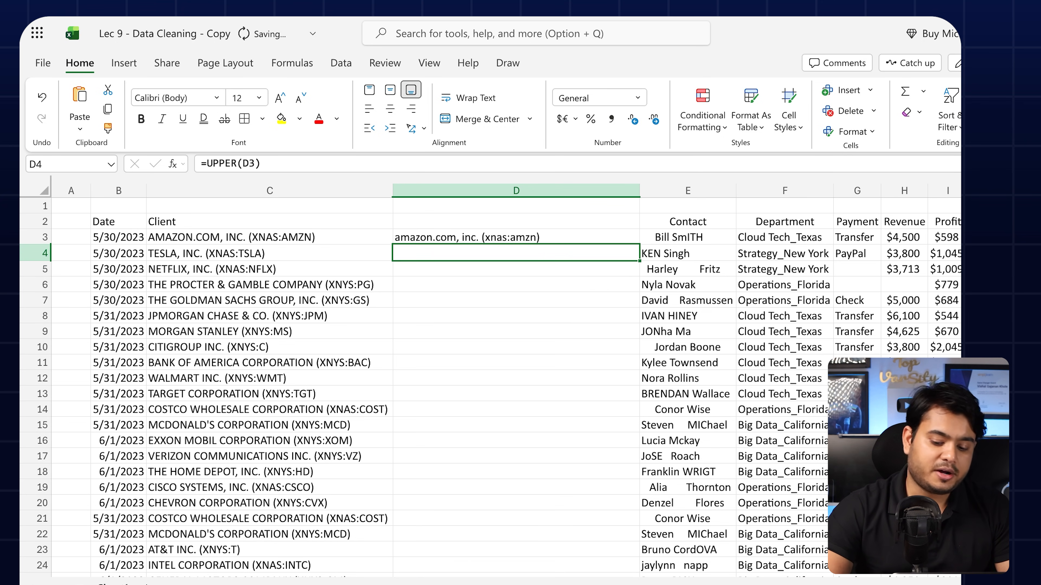
Auto-fill the LOWER formula in D3 down the whole column and undo the fill
left_click(566, 237)
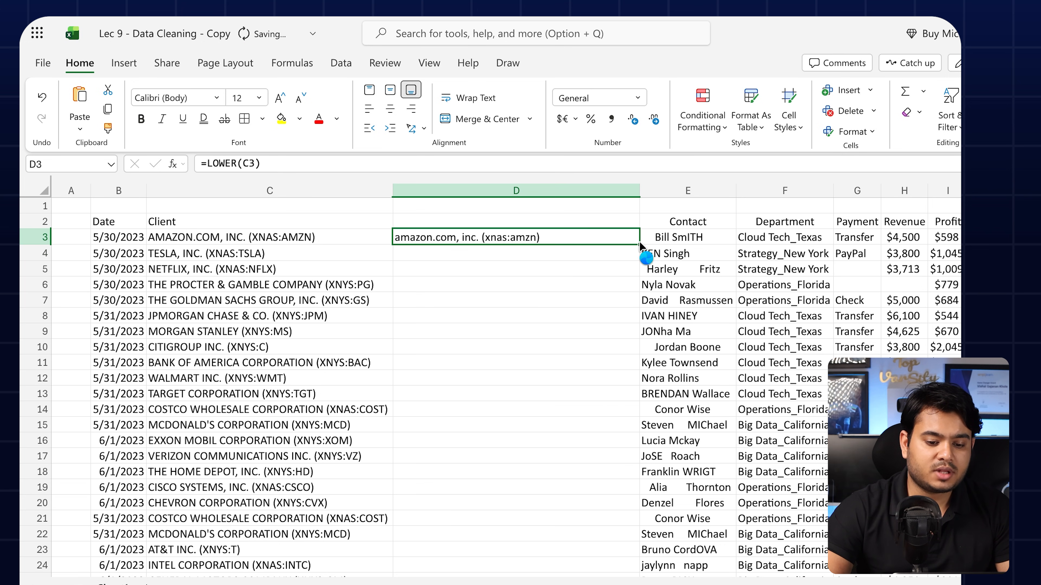
double_click(638, 245)
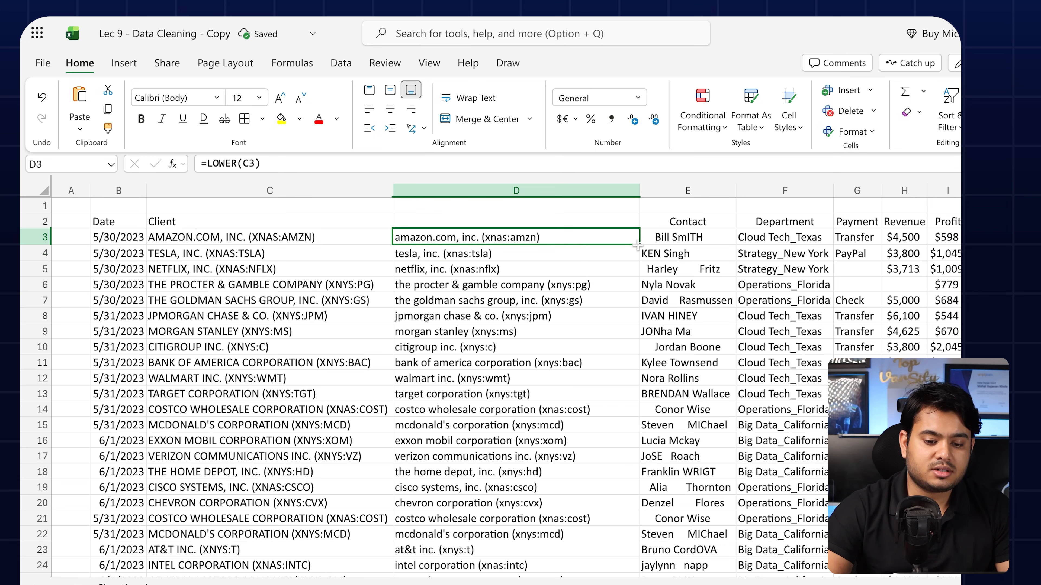
key("super+z")
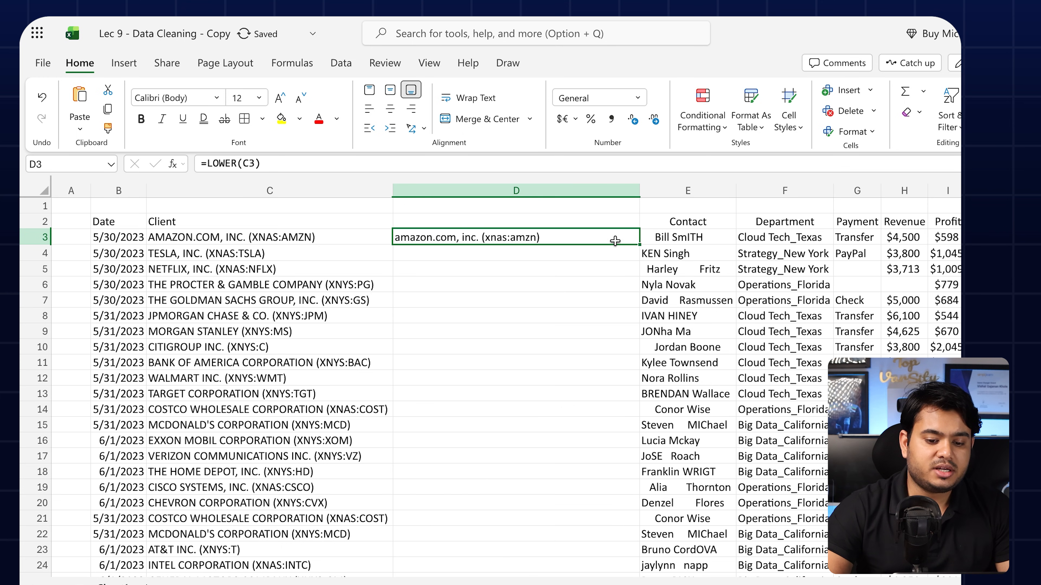
Fill the LOWER formula from D3 down to D33 and check the formulas in several filled cells
left_click_drag(638, 244, 567, 397)
scroll(567, 396, "up", 8)
left_click(511, 254)
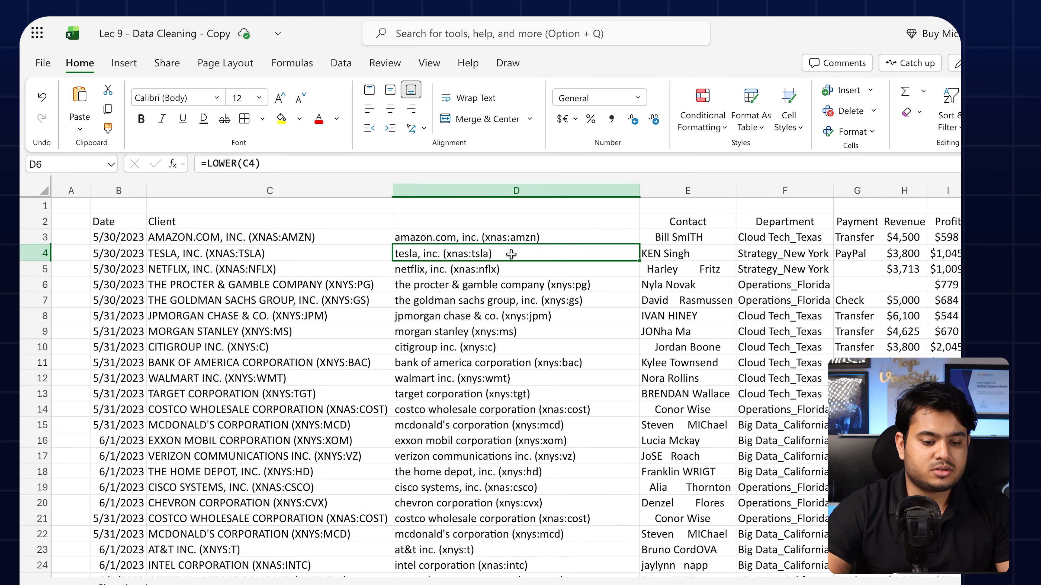
left_click(512, 284)
left_click(511, 313)
Copy the lower-case client names in D3:D33
left_click(513, 237)
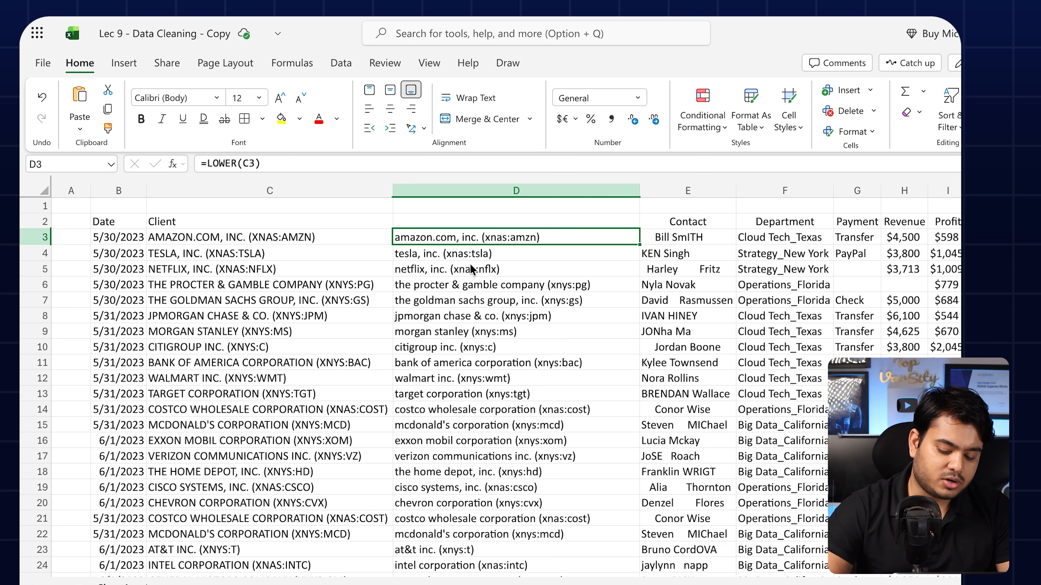
key("ctrl+shift+Down")
scroll(525, 242, "up", 3)
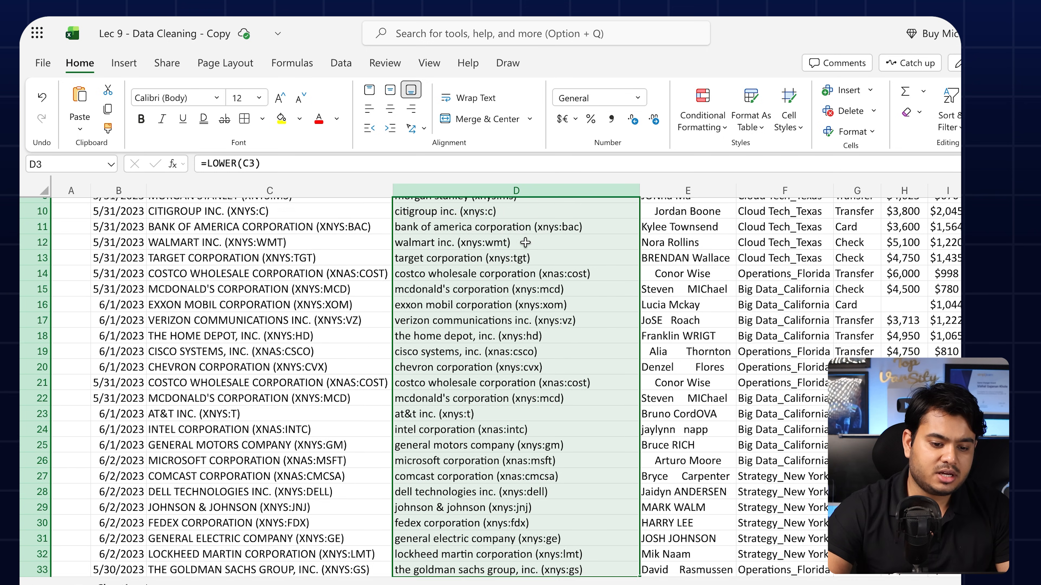
key("ctrl+c")
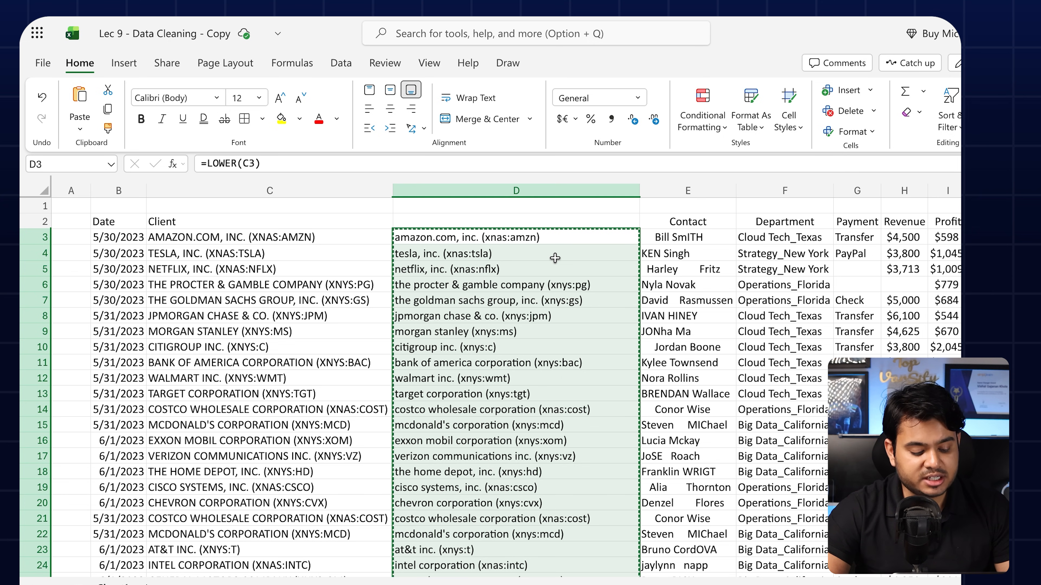
Try pasting the copied names over D3:D33 as values only and undo the paste
key("super+shift+v")
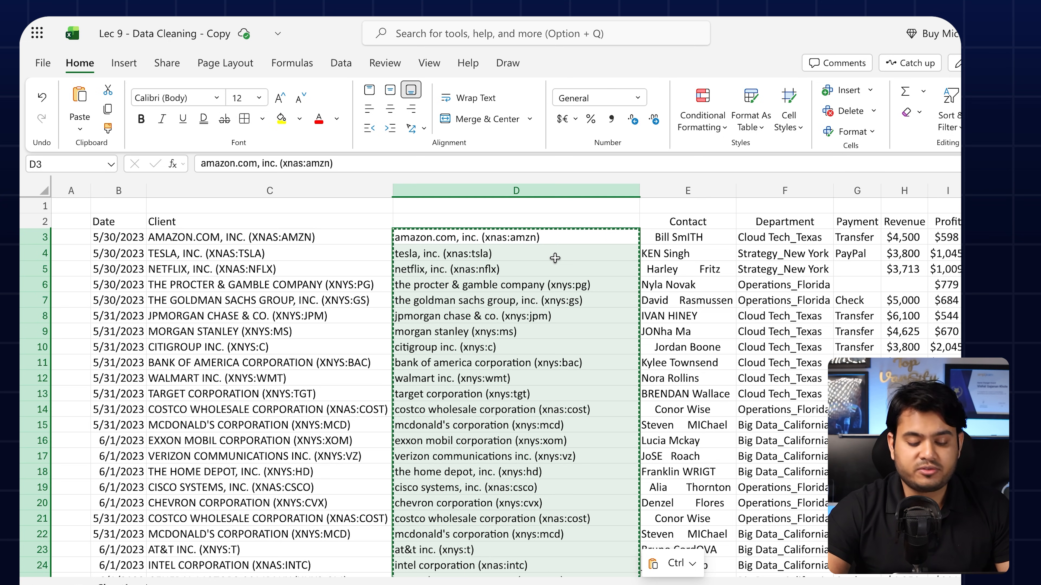
key("super+z")
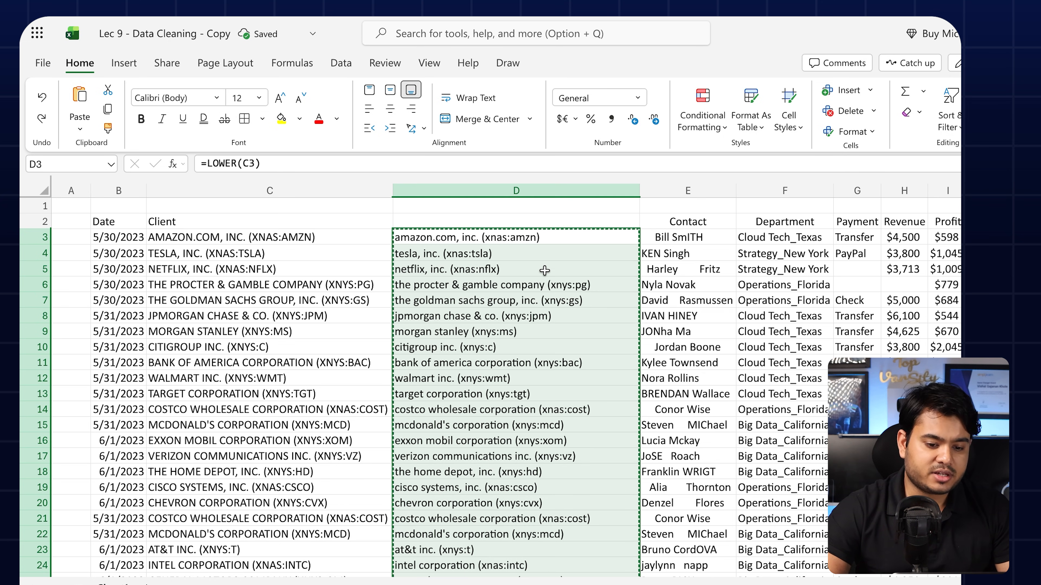
Paste the copied names in place from D3 with the Values only option, allowing the site clipboard access
left_click(498, 236)
right_click(497, 236)
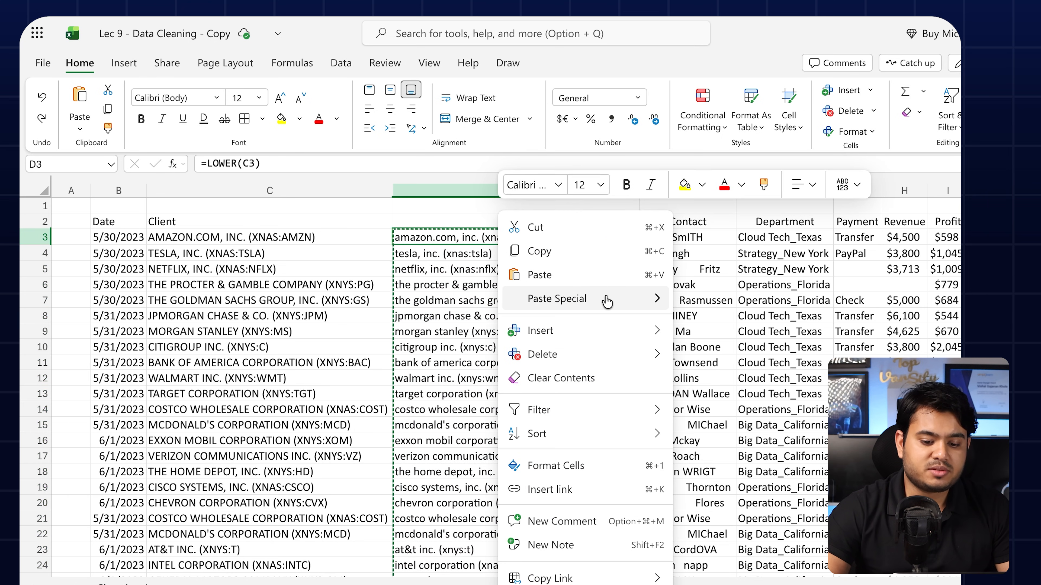
mouse_move(607, 302)
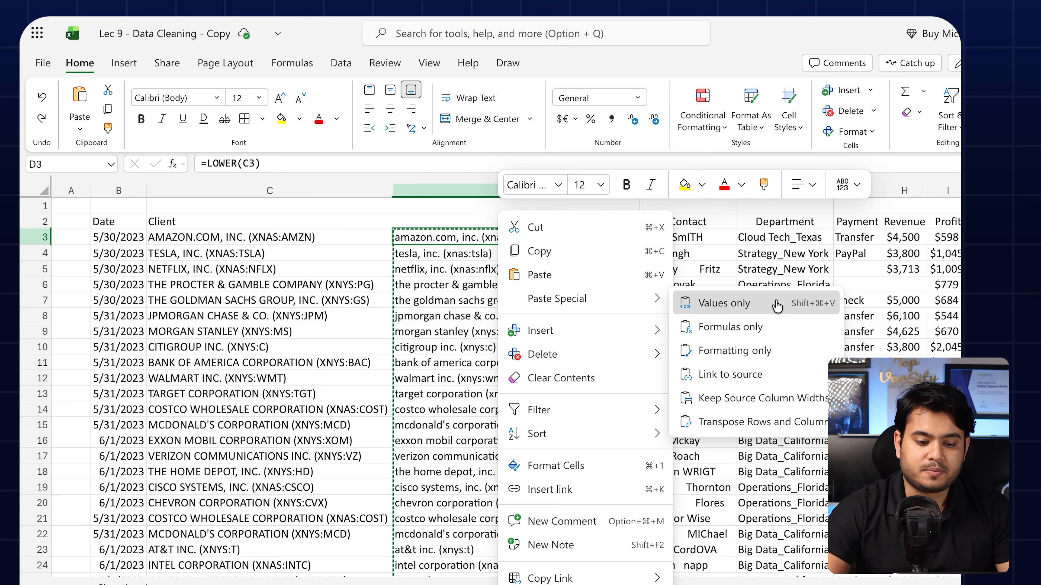
left_click(724, 304)
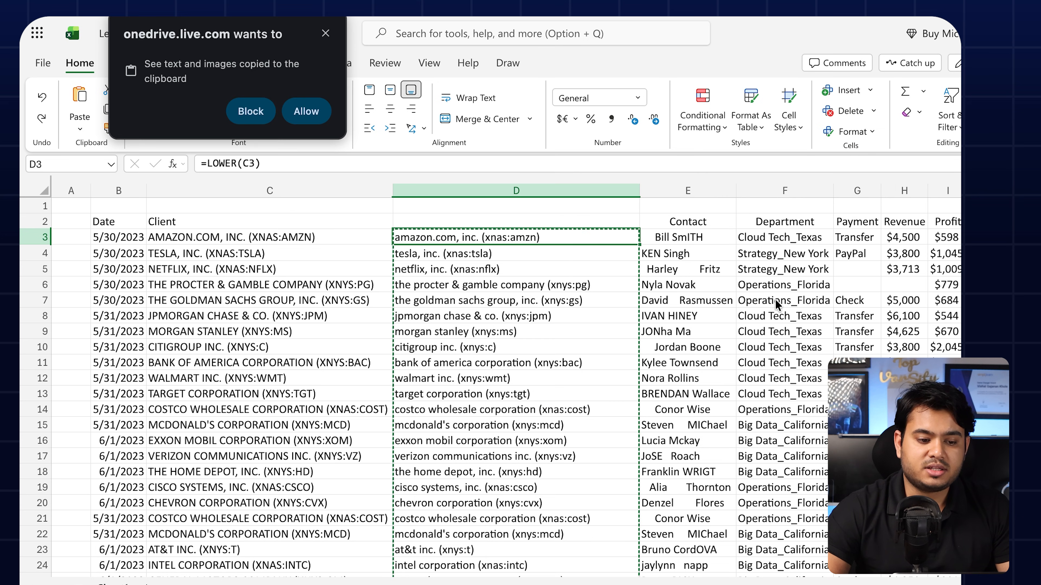
left_click(306, 112)
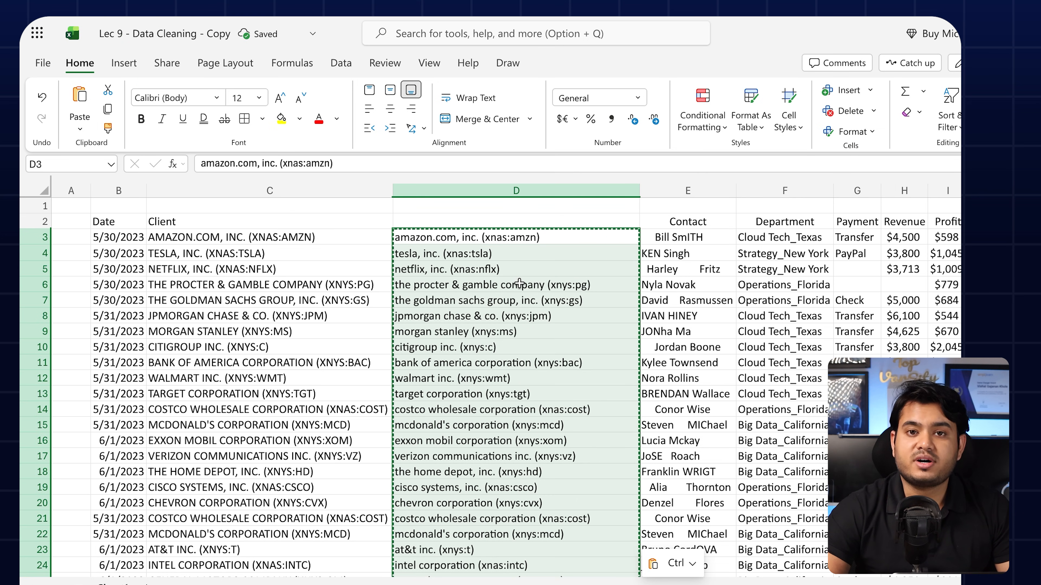
Check several cells in column D, down to D12, for plain text values instead of formulas
left_click(519, 283)
left_click(507, 331)
key("Down")
key("Down")
key("Down")
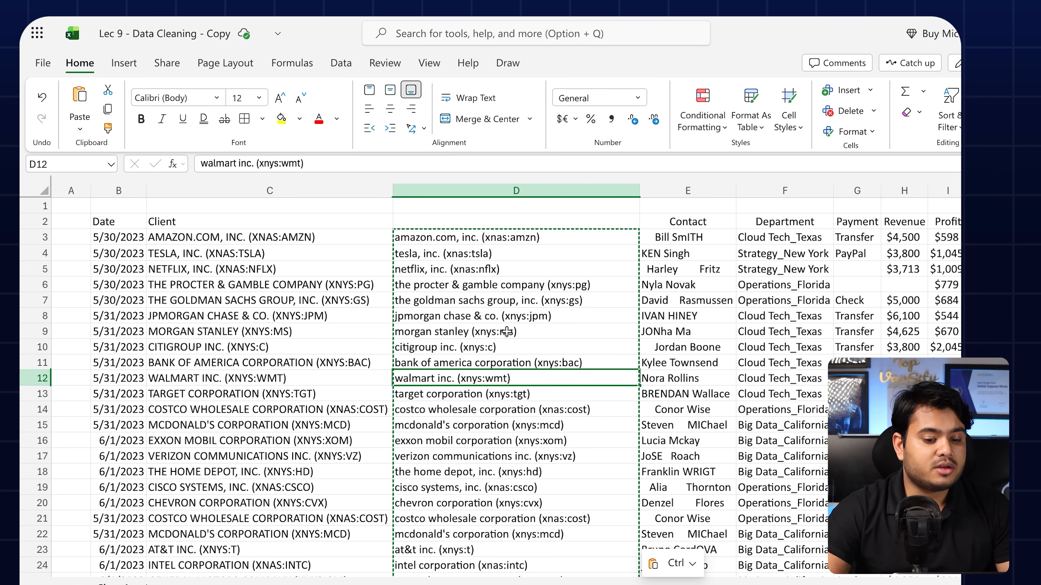
left_click(515, 257)
key("Down")
key("Down")
key("Down")
key("Down")
key("Down")
key("Down")
key("Down")
key("Down")
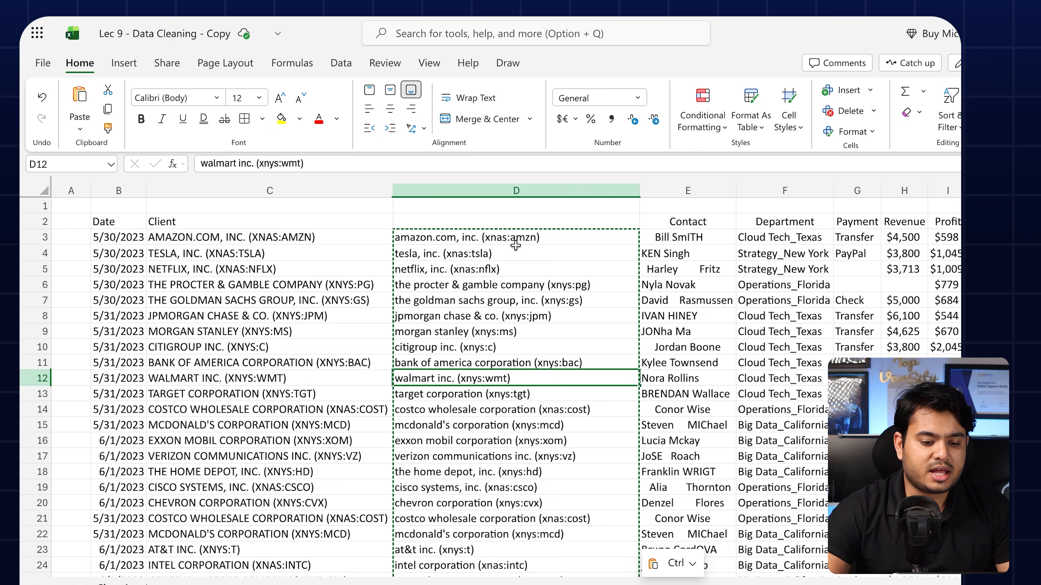
left_click(515, 242)
Copy the Client header from C2 into D2 above the lower-case names
left_click(323, 220)
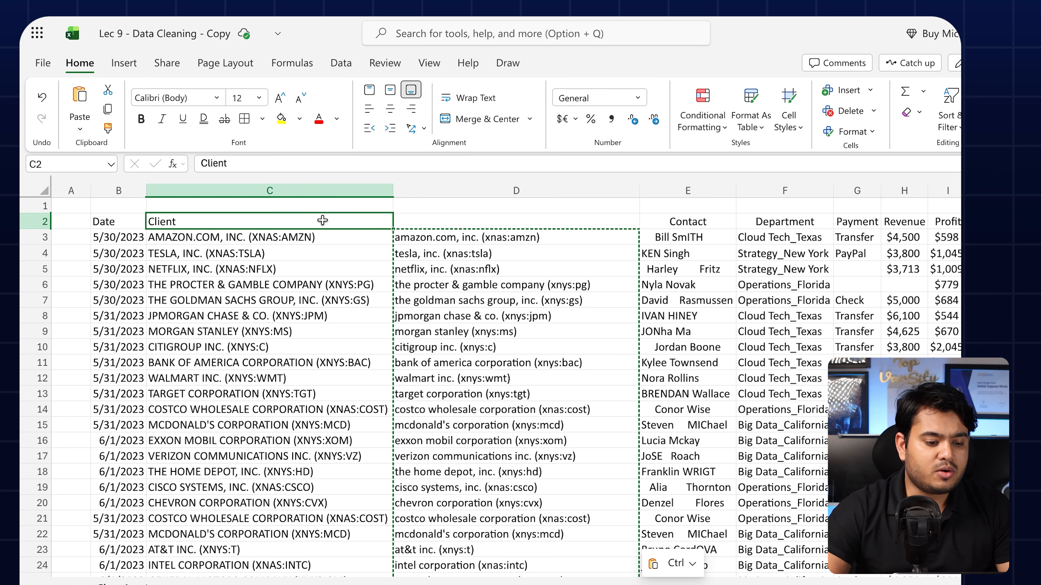
key("ctrl+c")
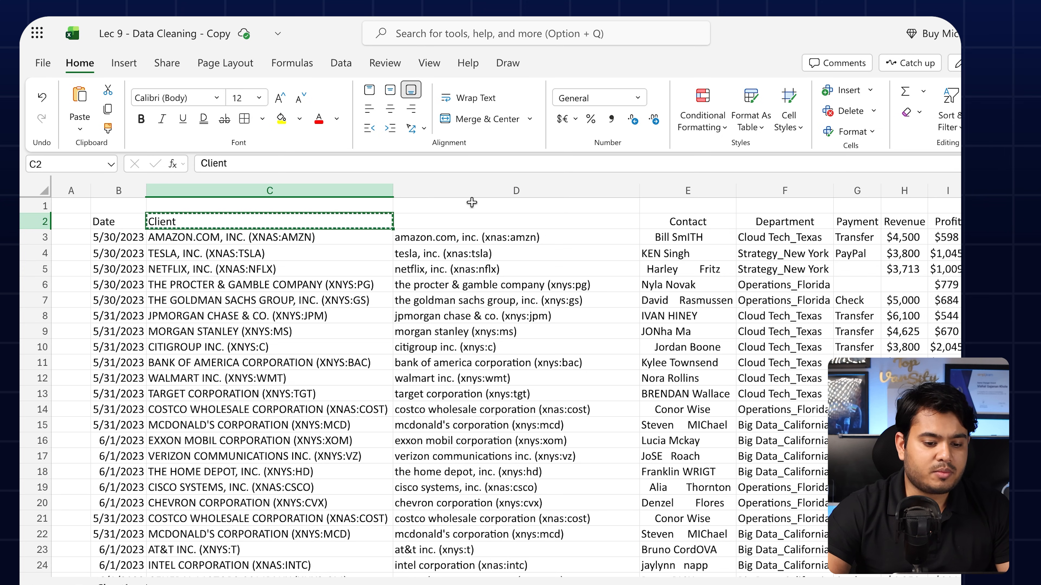
left_click(500, 221)
key("ctrl+v")
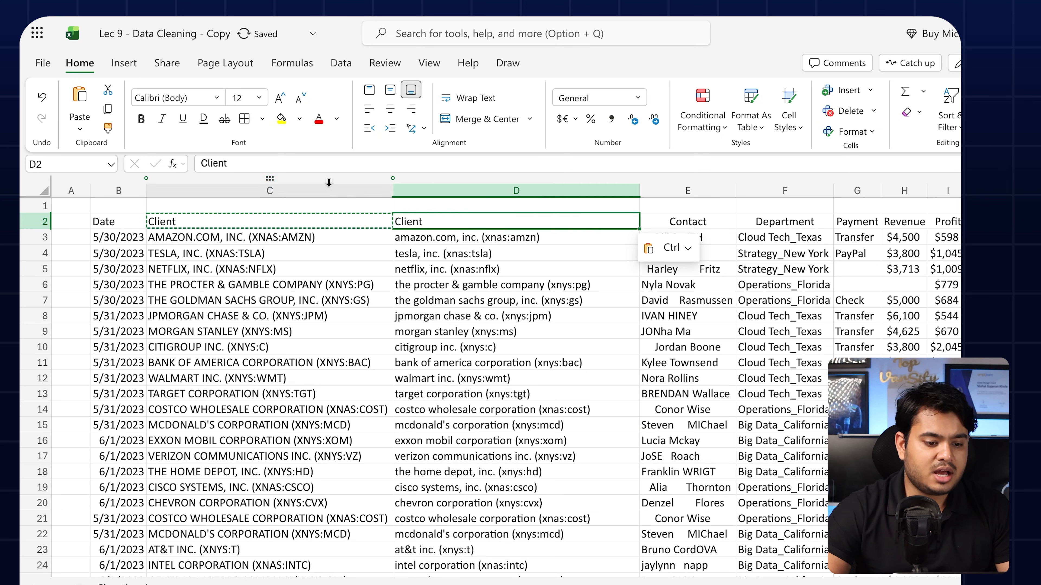
Delete the original upper-case Client column C and check the second task's row in the task list
left_click(329, 185)
right_click(316, 189)
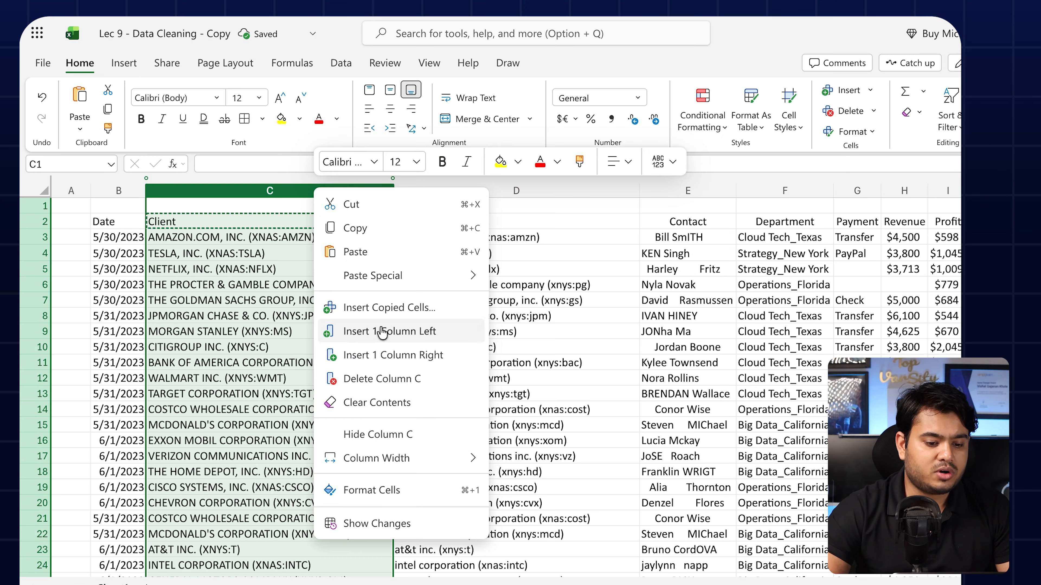
left_click(366, 376)
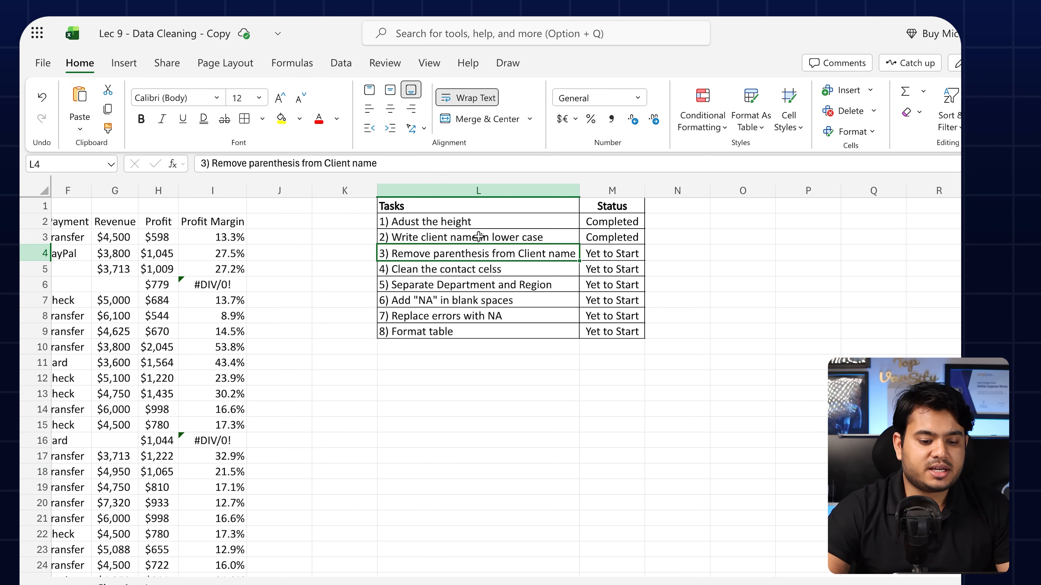
left_click_drag(477, 236, 621, 239)
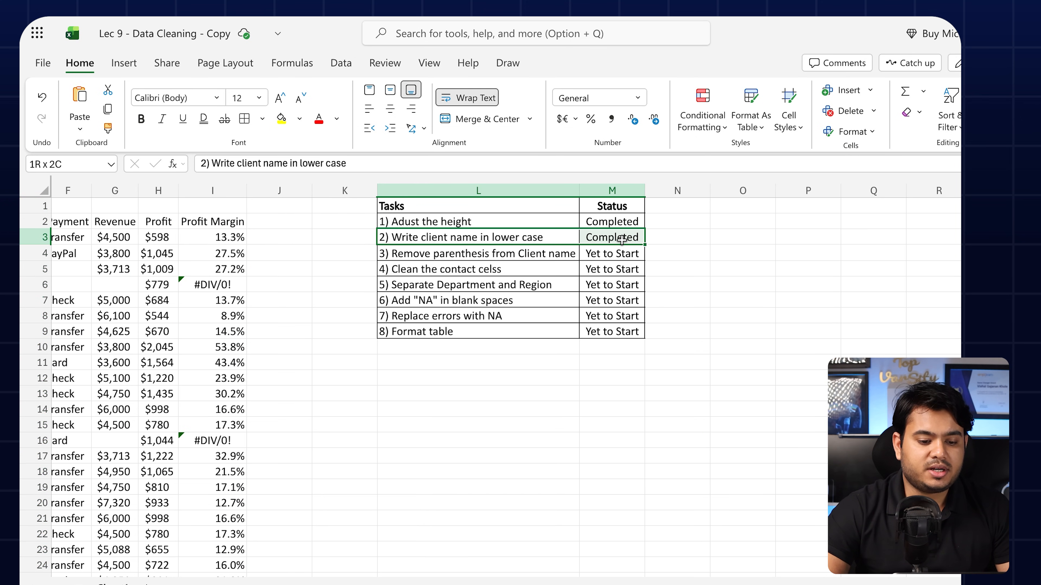
Review the client names alongside the third task, removing parenthesis from the client name, and its status
scroll(236, 223, "left", 10)
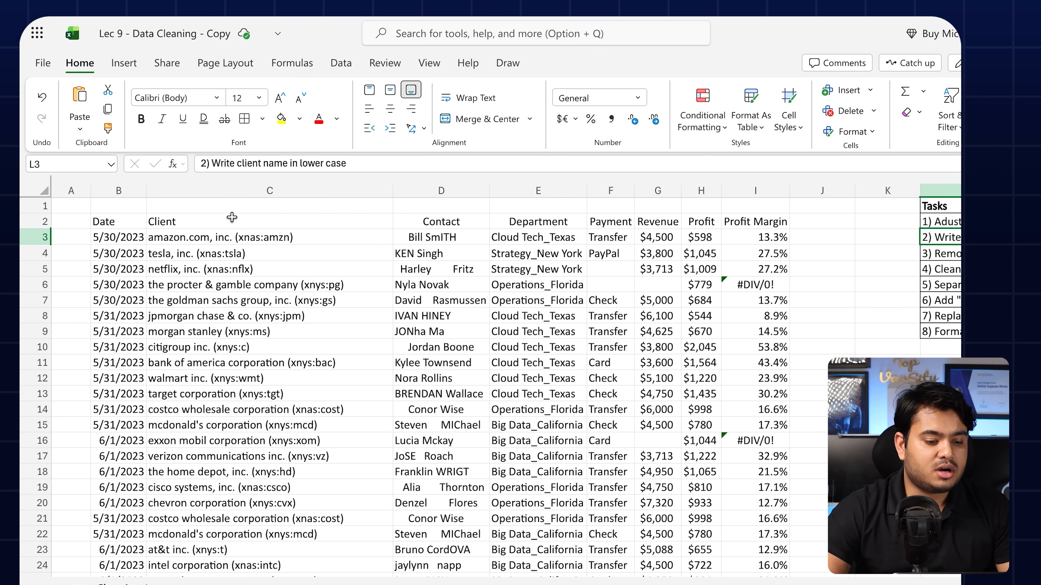
left_click_drag(241, 255, 259, 460)
scroll(401, 402, "right", 8)
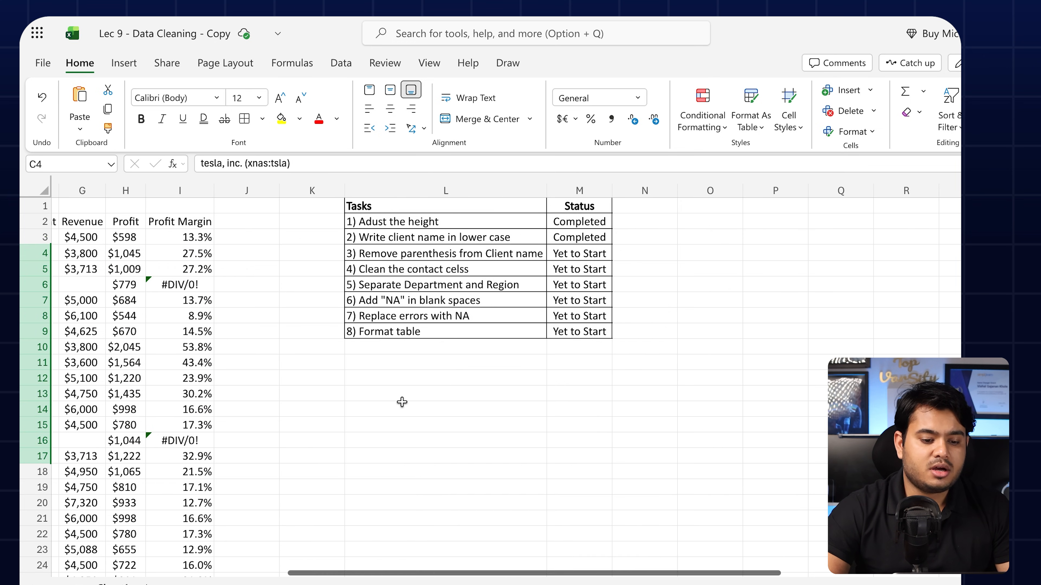
left_click(422, 248)
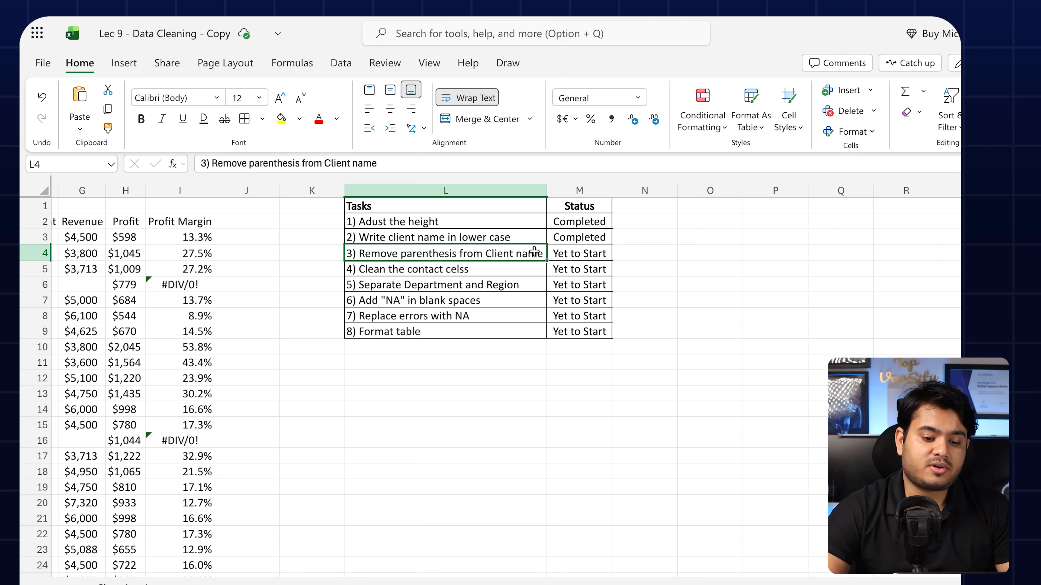
left_click(557, 255)
scroll(459, 255, "left", 8)
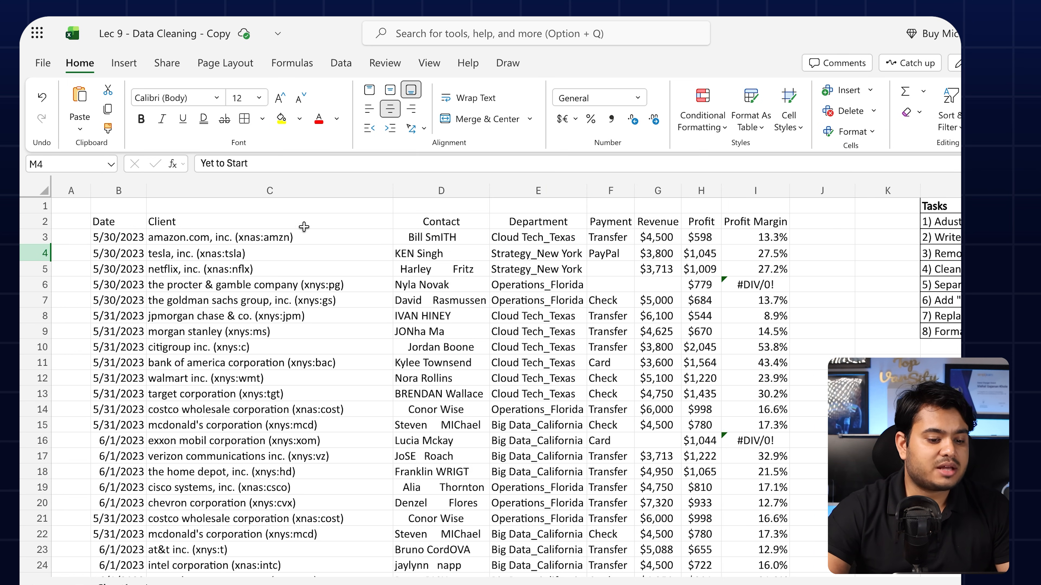
Select all client names from C3 down to C33
left_click(285, 222)
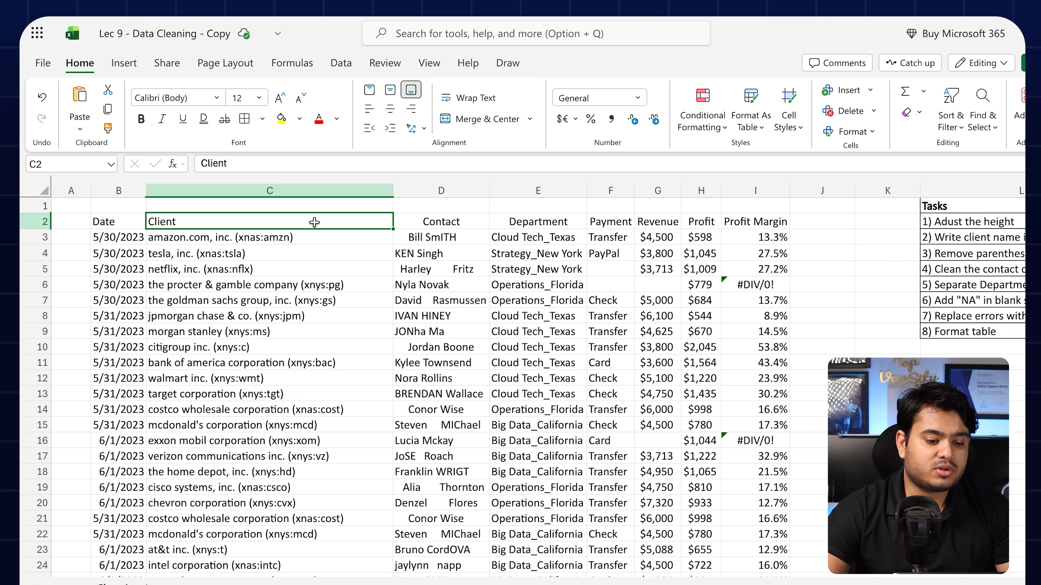
left_click(314, 237)
scroll(313, 237, "down", 3)
key("ctrl+shift+Down")
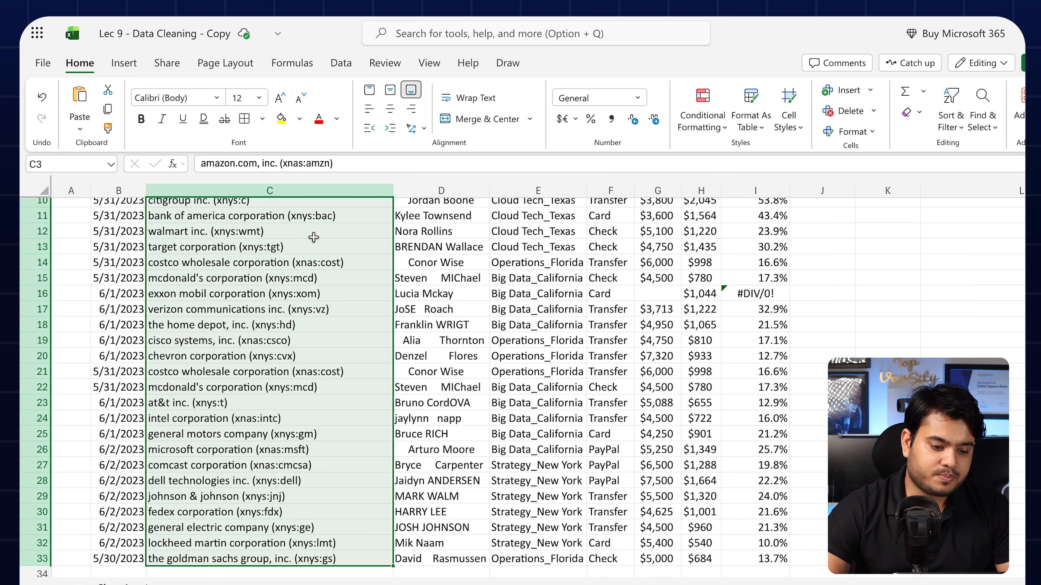
scroll(342, 241, "up", 3)
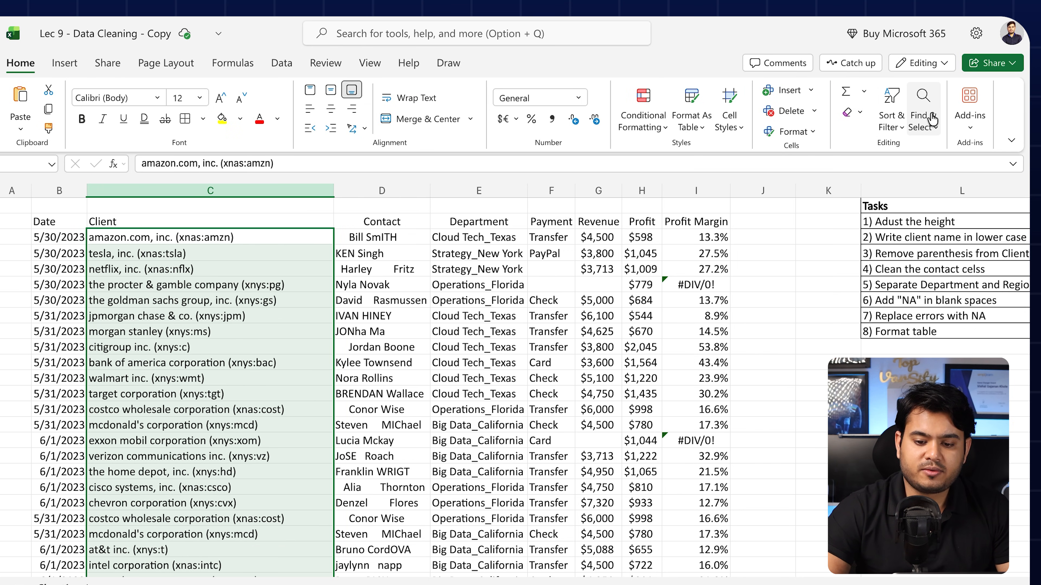
left_click(924, 113)
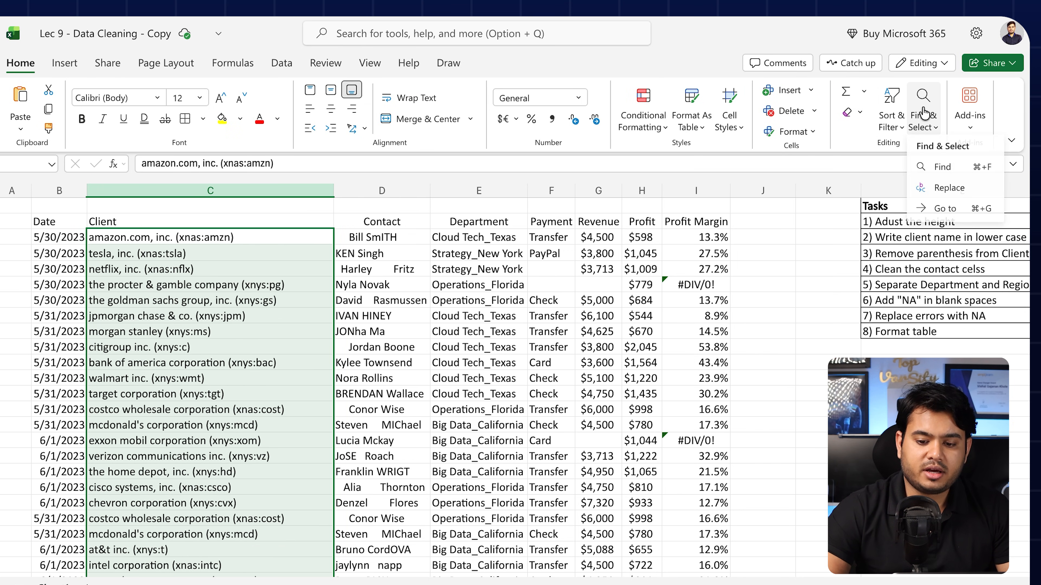
left_click(950, 190)
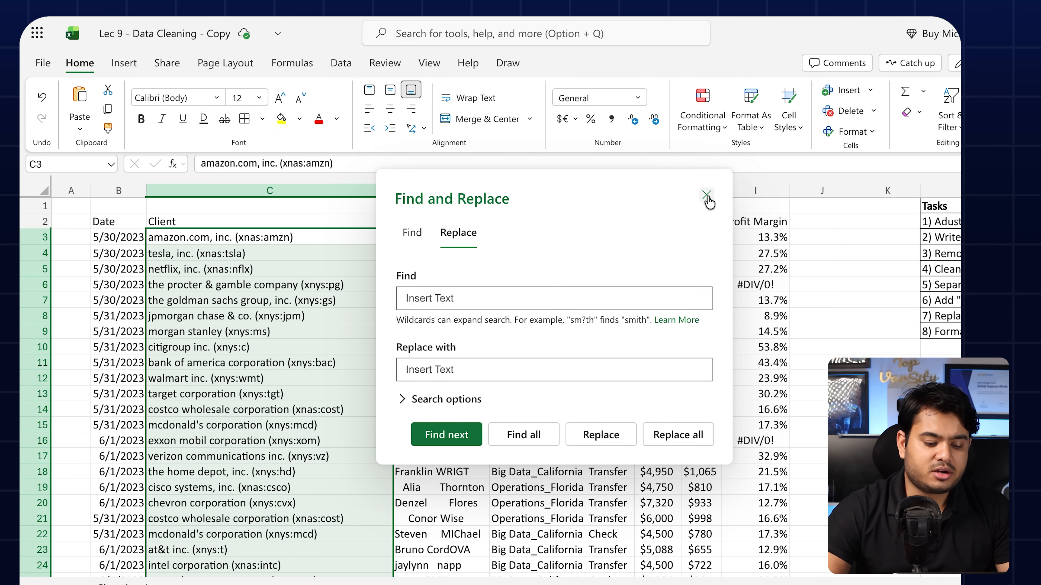
left_click(706, 198)
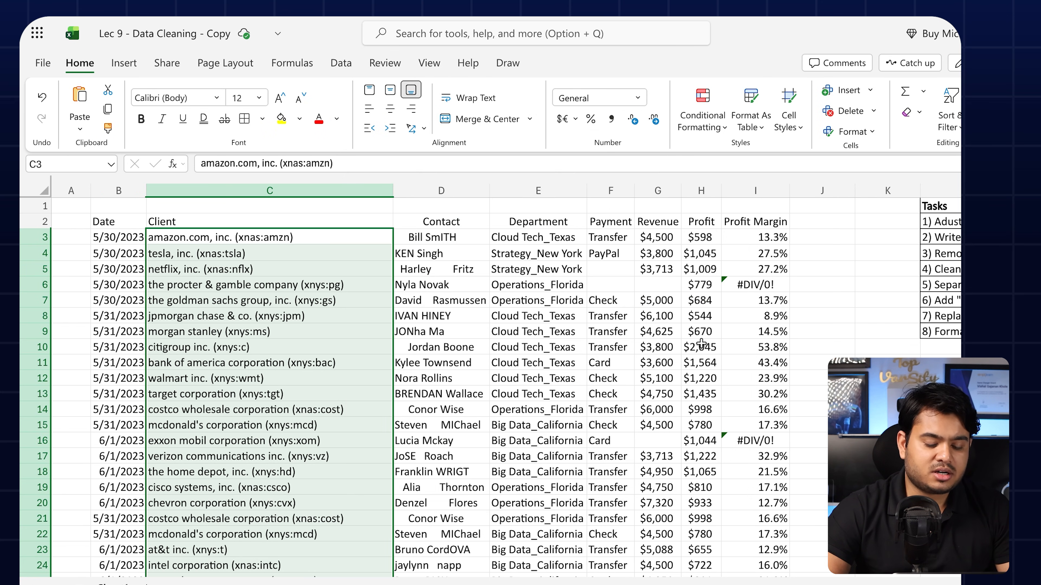
Open Find and Replace for the selected client names, move it aside and show the replace options
key("ctrl+f")
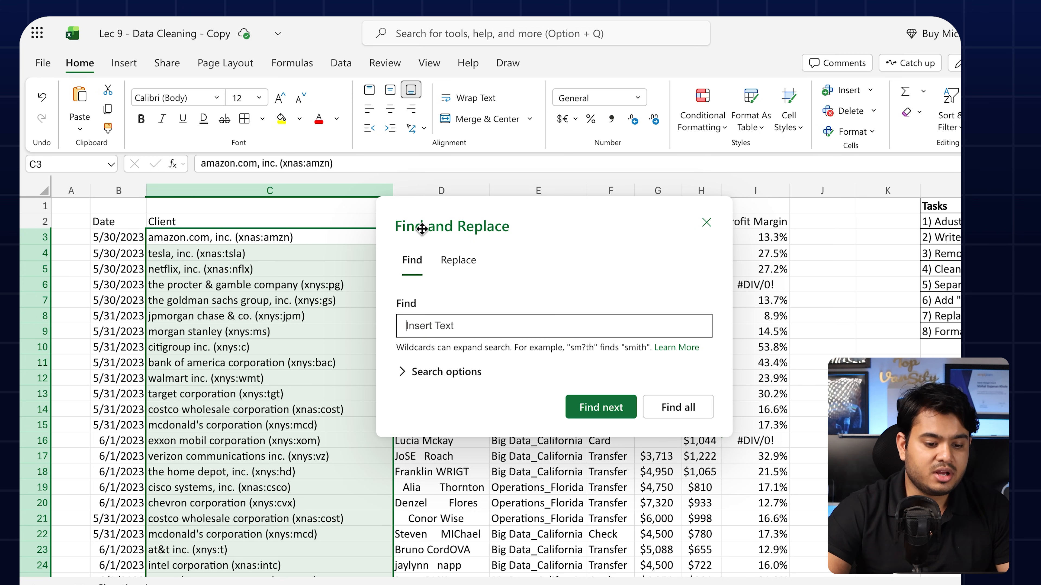
left_click_drag(478, 212, 595, 144)
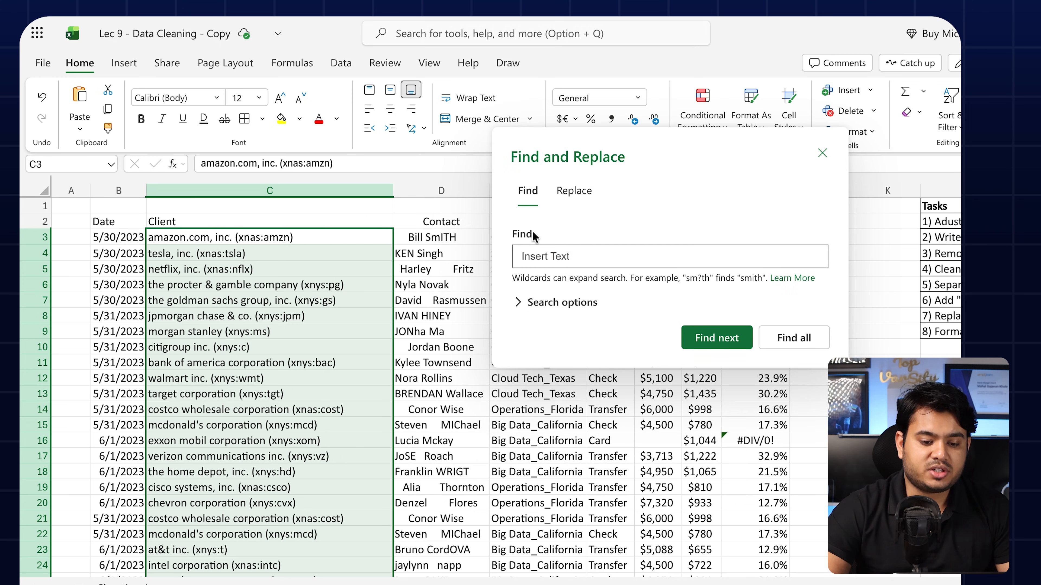
left_click(560, 190)
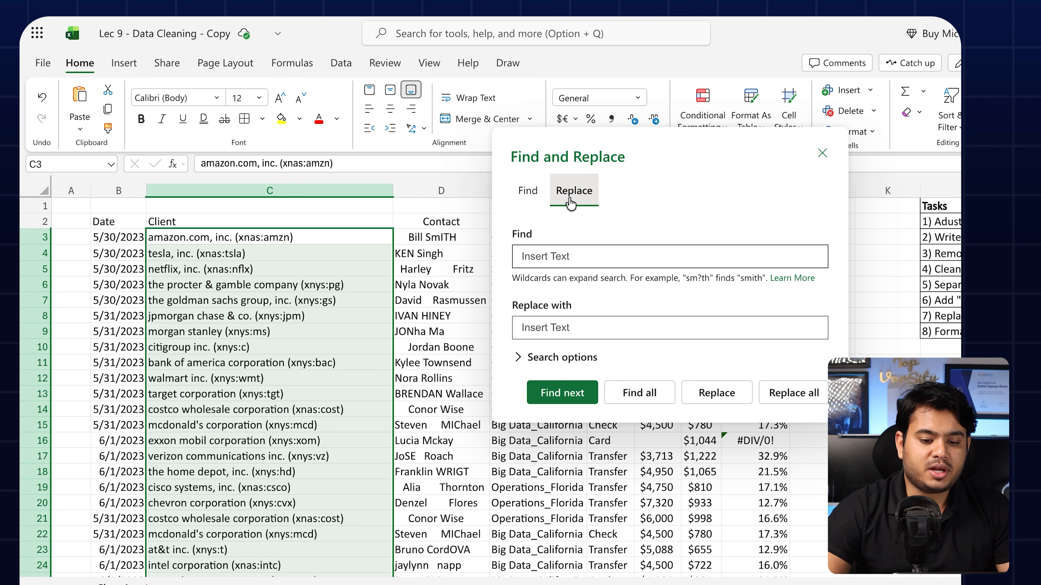
left_click(526, 188)
left_click(587, 192)
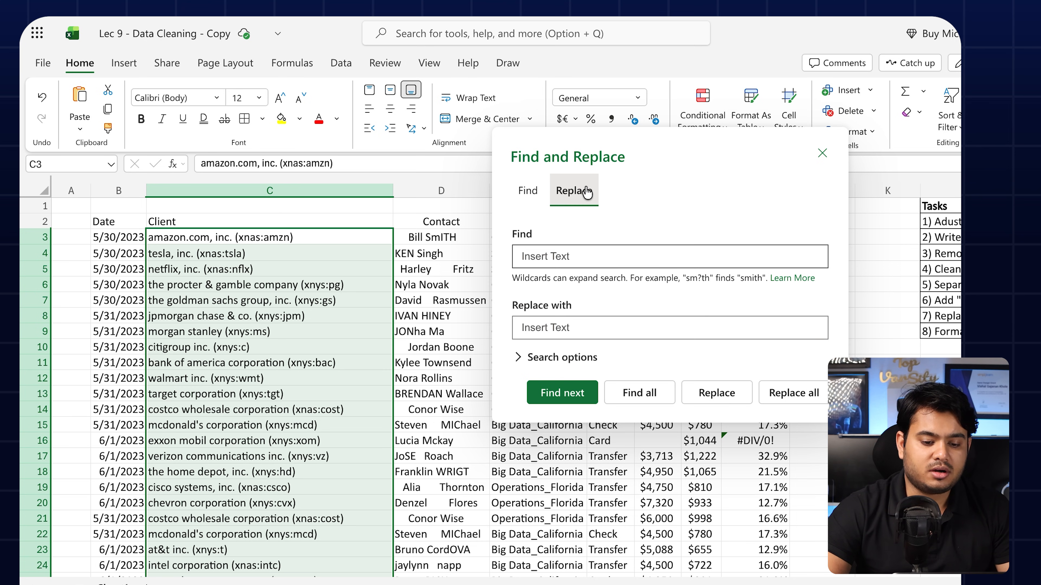
left_click(526, 190)
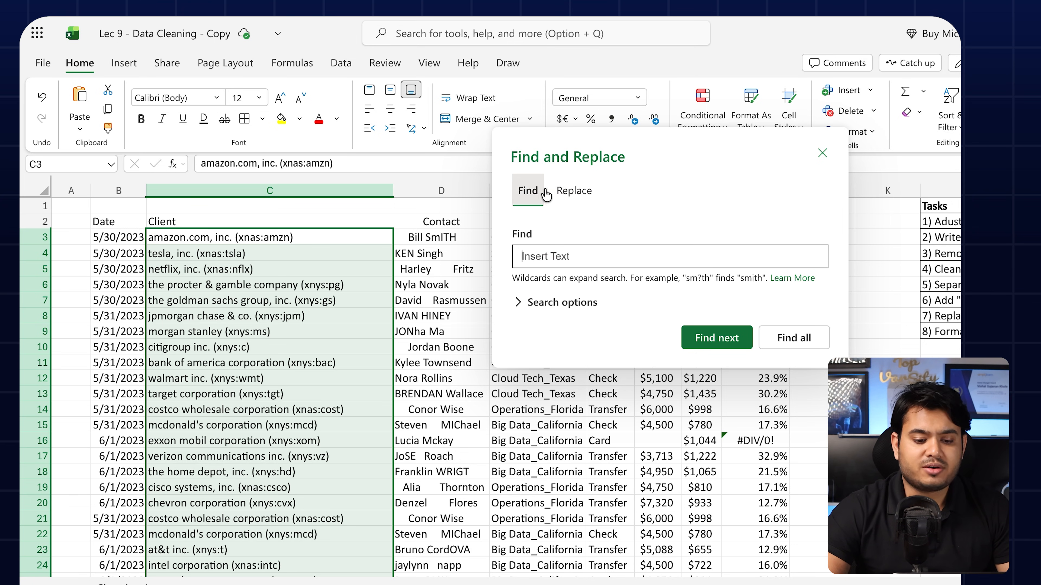
left_click(567, 192)
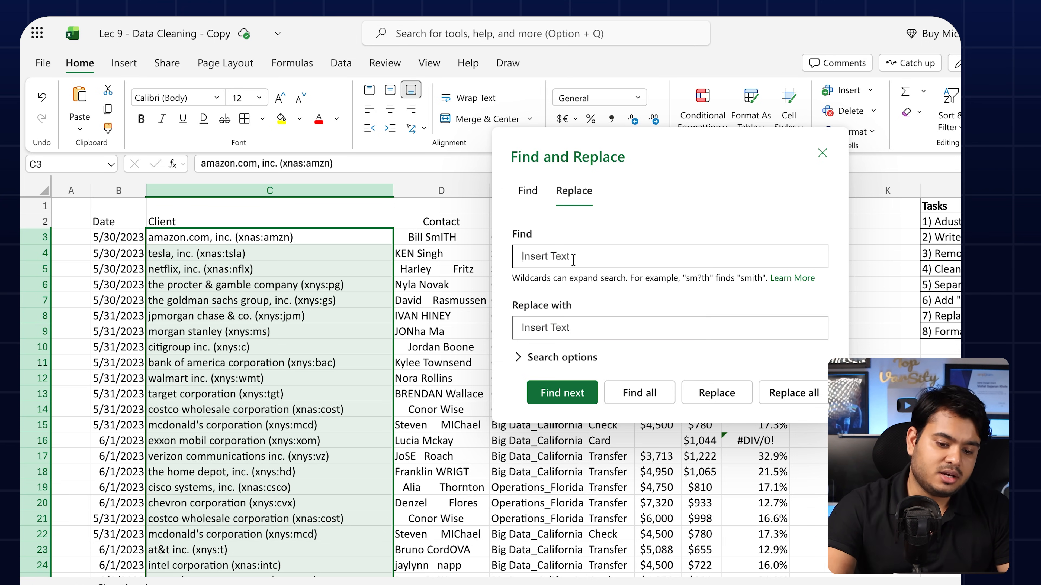
Enter the wildcard pattern (*) as the text to find and compare it with the bracketed text in the client names
type("(")
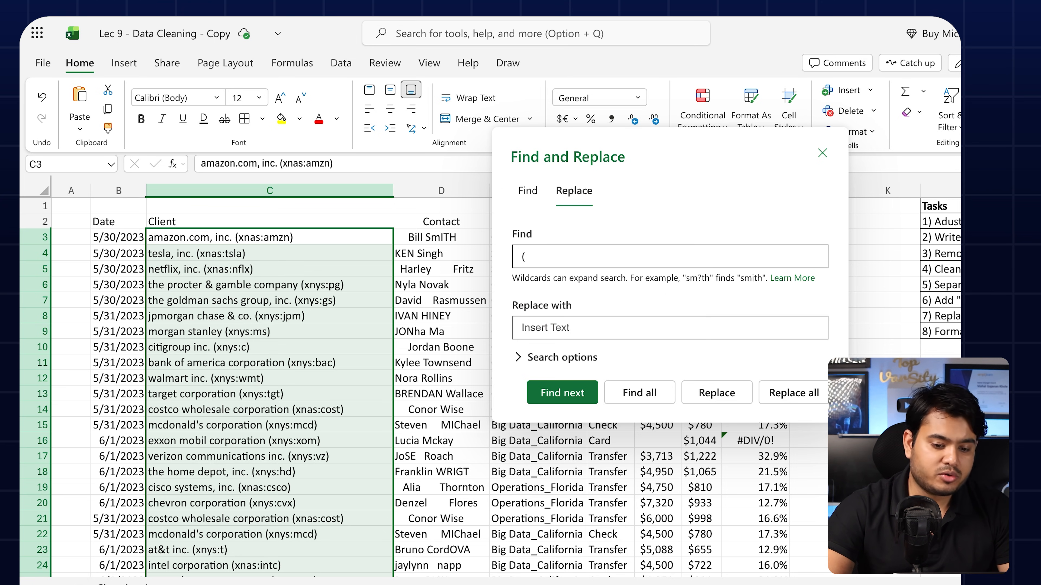
type("*")
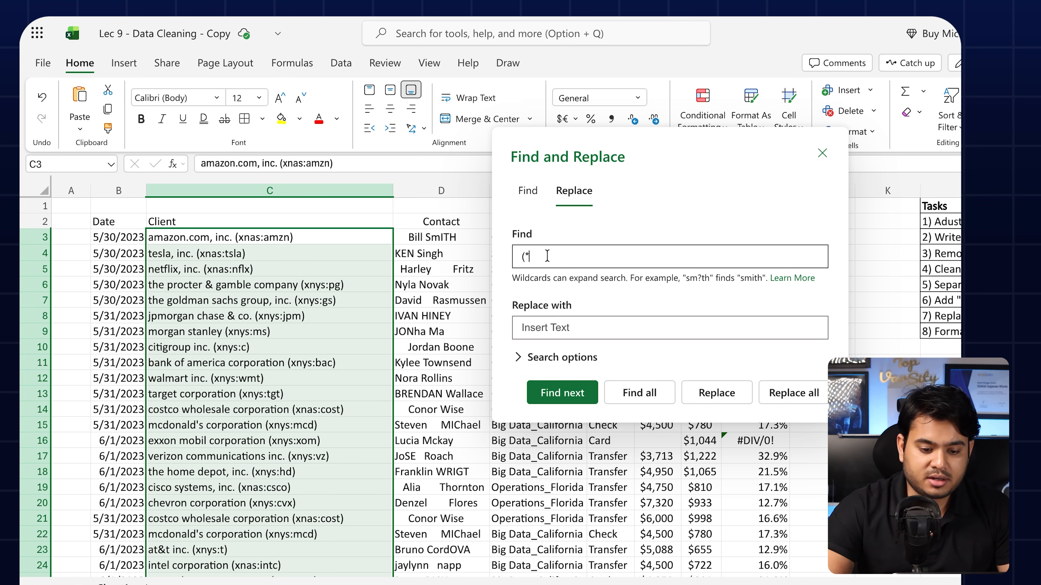
type(")")
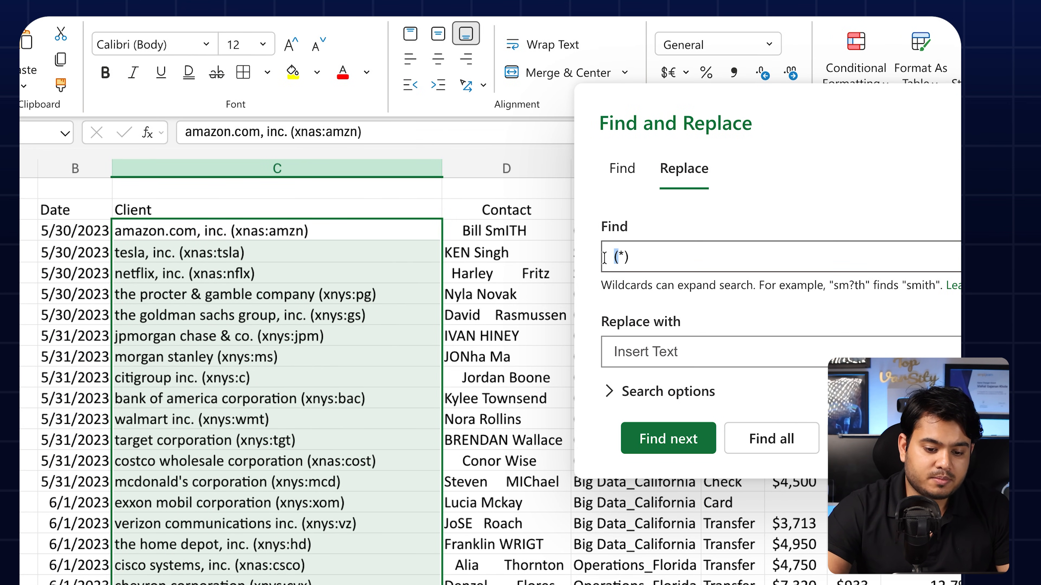
left_click_drag(624, 256, 633, 255)
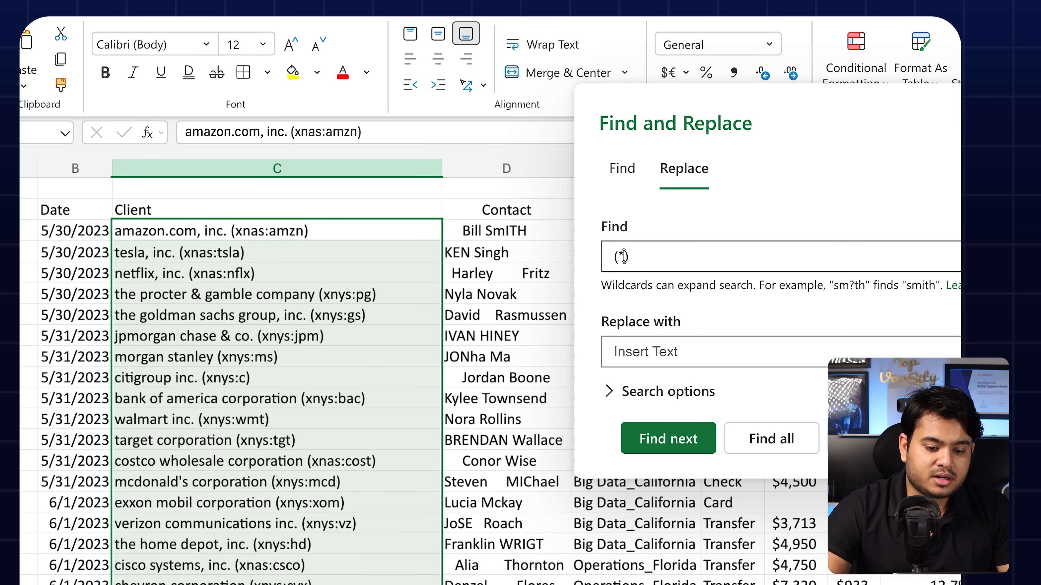
left_click_drag(618, 257, 641, 257)
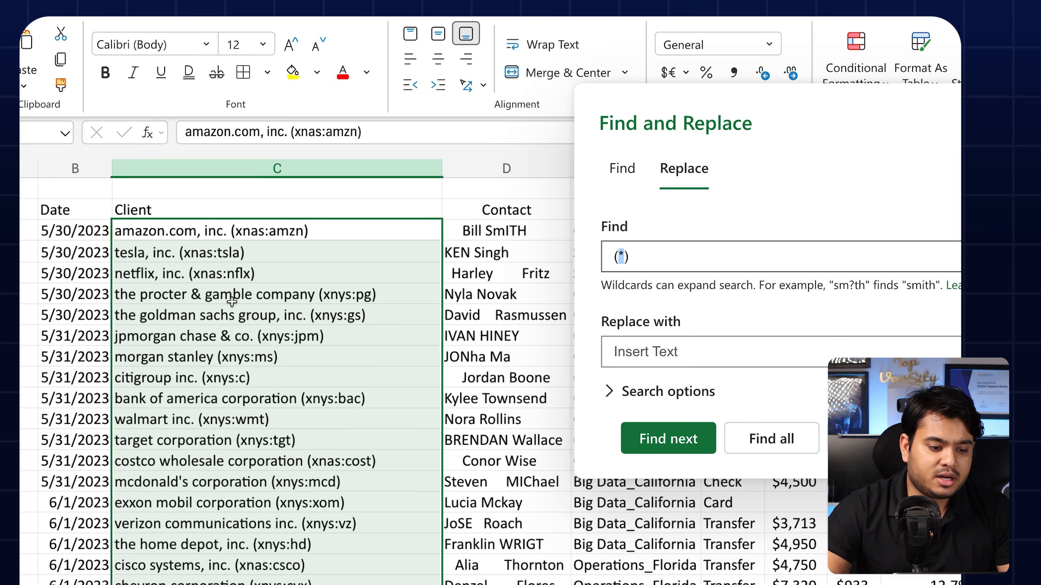
scroll(232, 301, "down", 5)
scroll(231, 304, "up", 5)
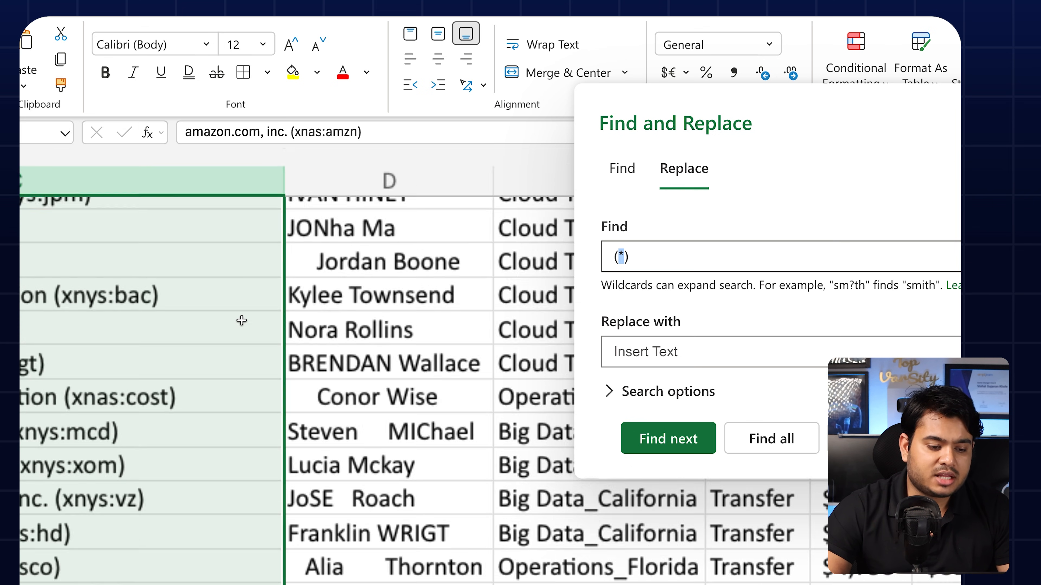
scroll(241, 320, "up", 2)
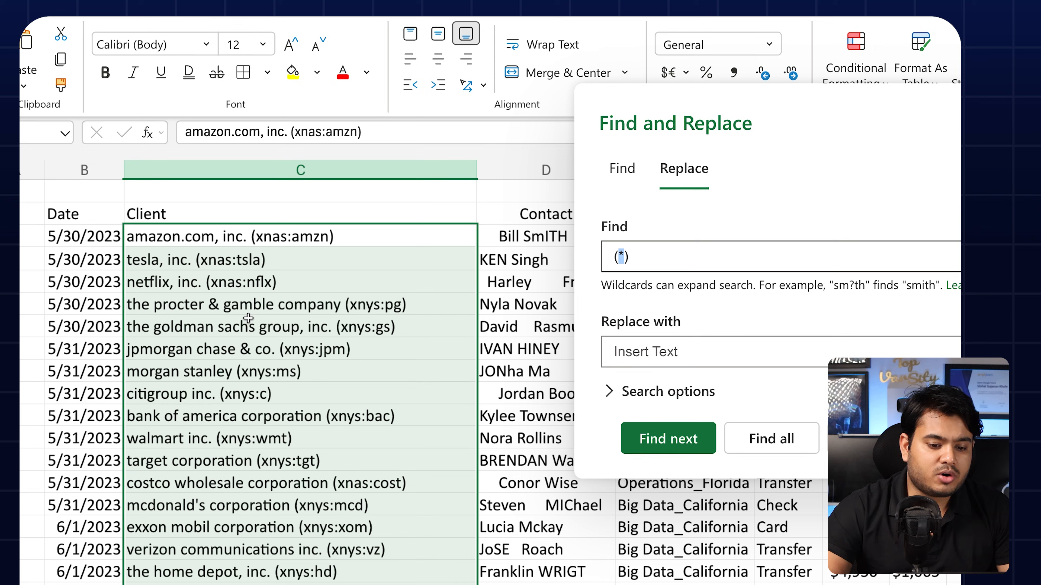
Replace all (*) matches in the selected client names with 100
left_click(736, 347)
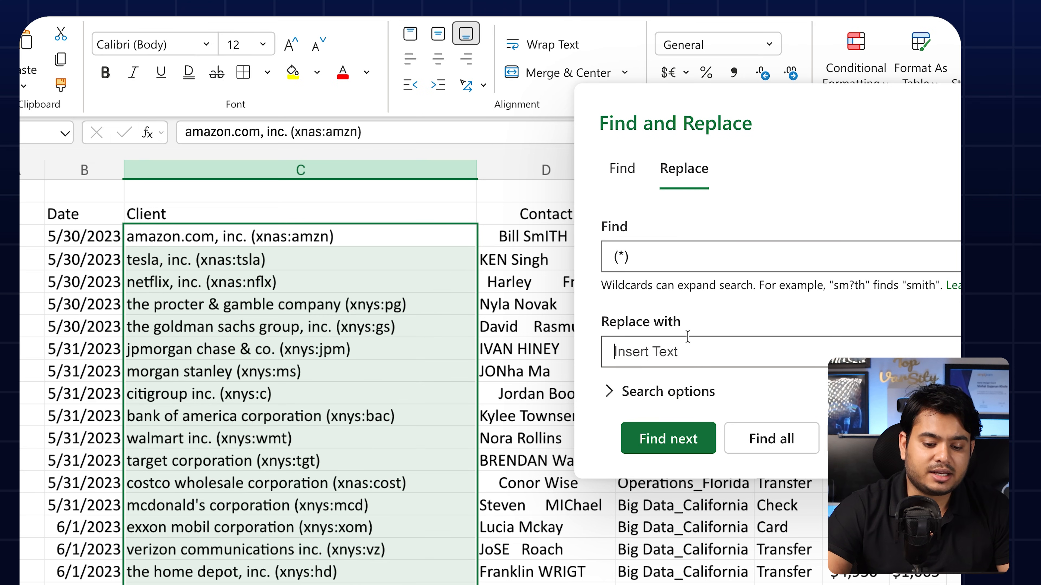
type("100")
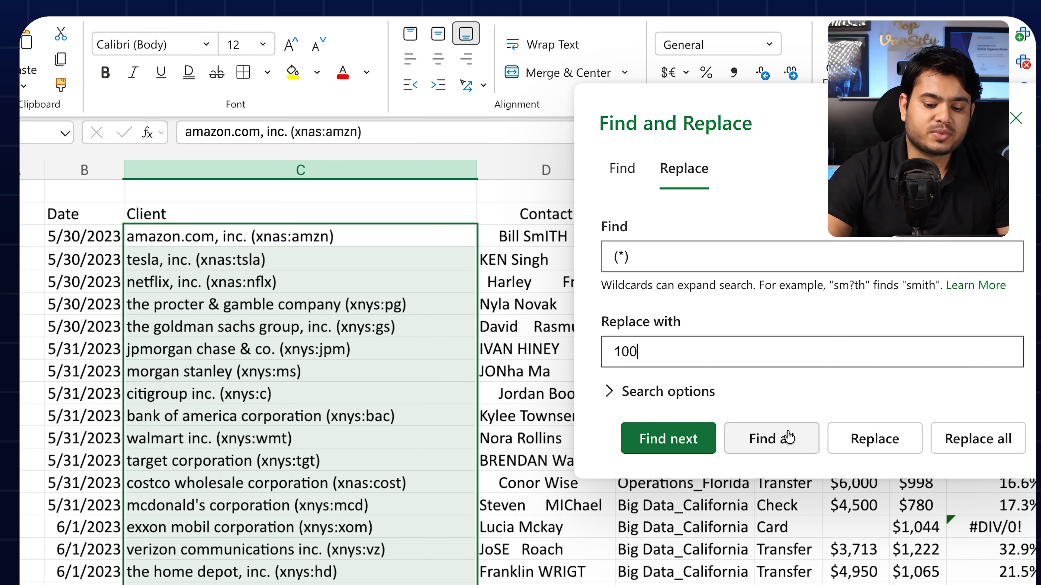
left_click(986, 443)
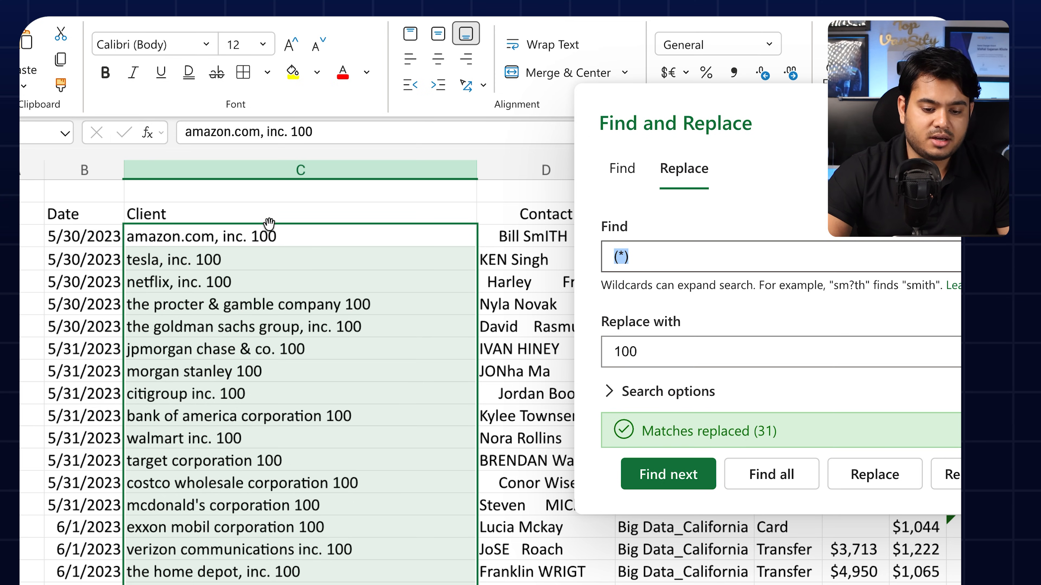
Clear the find and replacement entries, close Find and Replace, and undo the replacement with 100 in the client names
key("Tab")
key("BackSpace")
key("shift+Tab")
key("BackSpace")
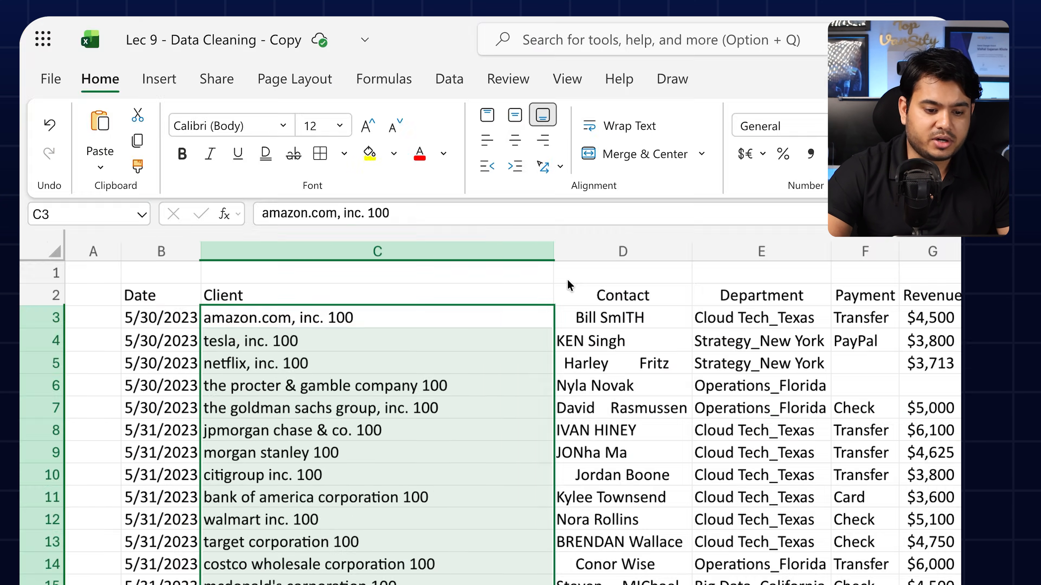
left_click(472, 279)
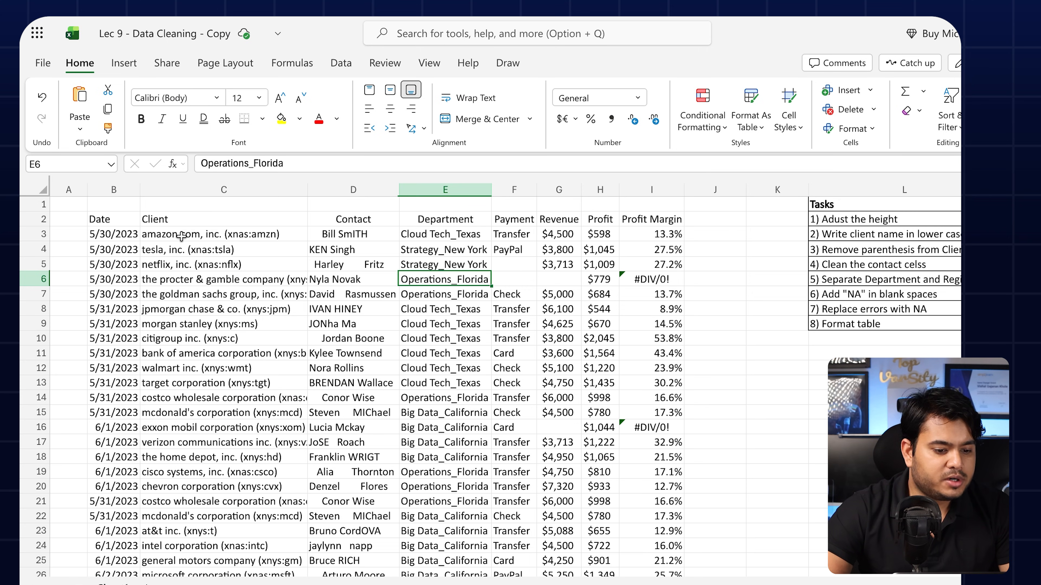
Replace all (*) matches in the client names from C3 down with nothing, and check the cleaned names against the task list
key("super+f")
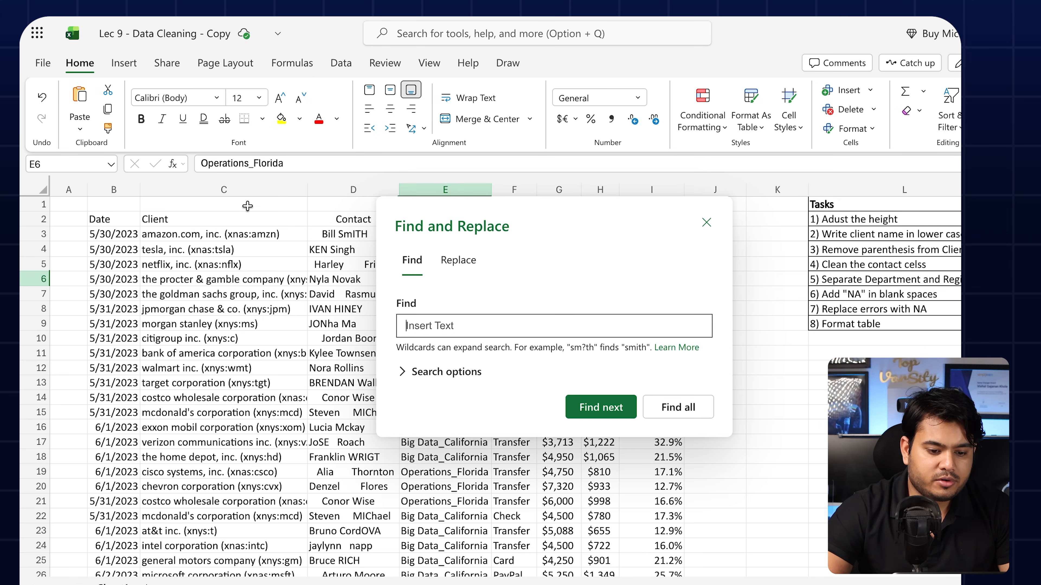
left_click(193, 234)
key("super+shift+Down")
scroll(193, 235, "up", 4)
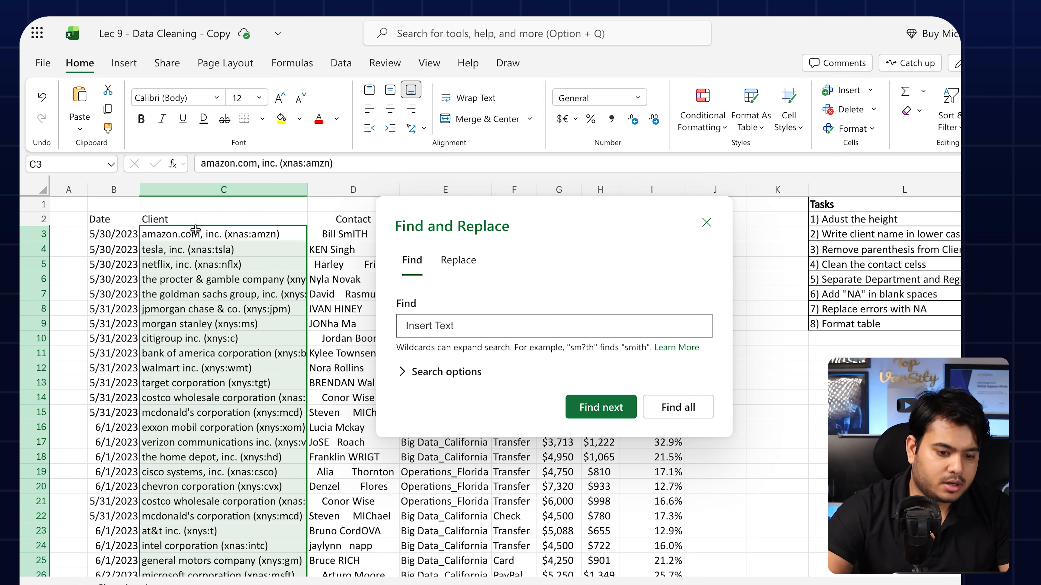
left_click(458, 260)
left_click(454, 291)
type("(*")
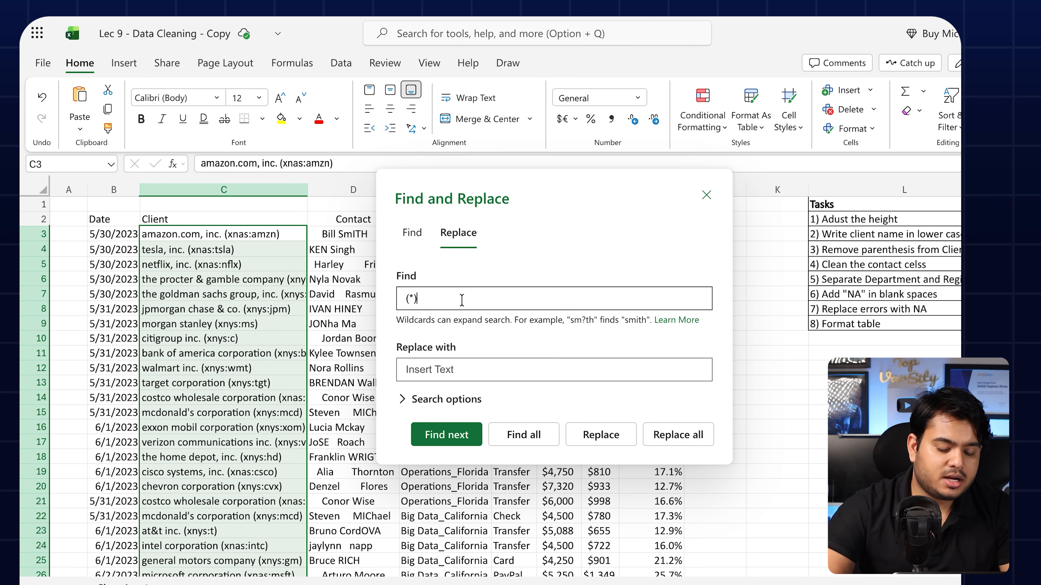
left_click(446, 374)
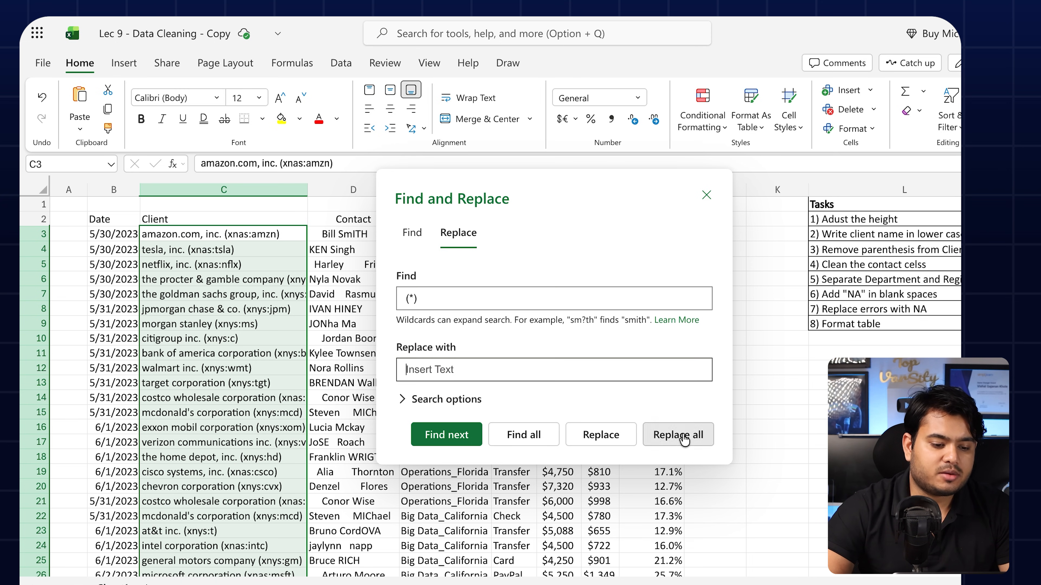
left_click(674, 434)
left_click(707, 174)
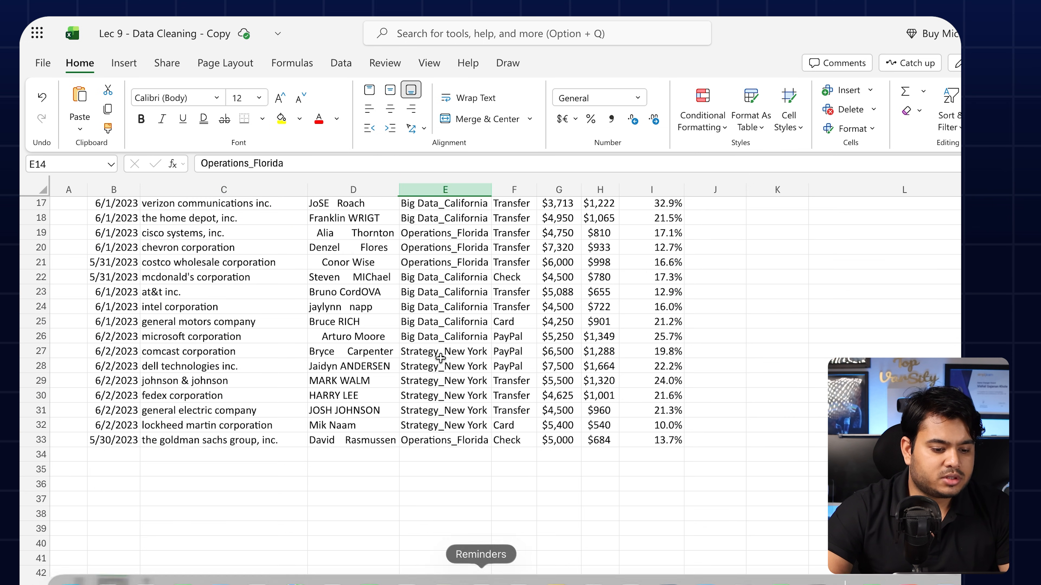
scroll(438, 330, "up", 5)
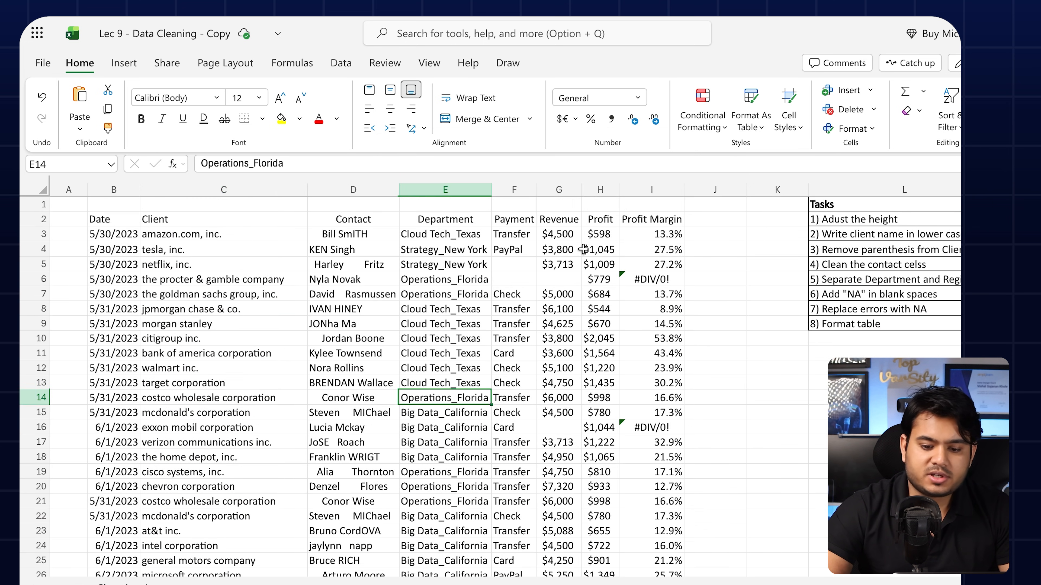
scroll(842, 293, "right", 5)
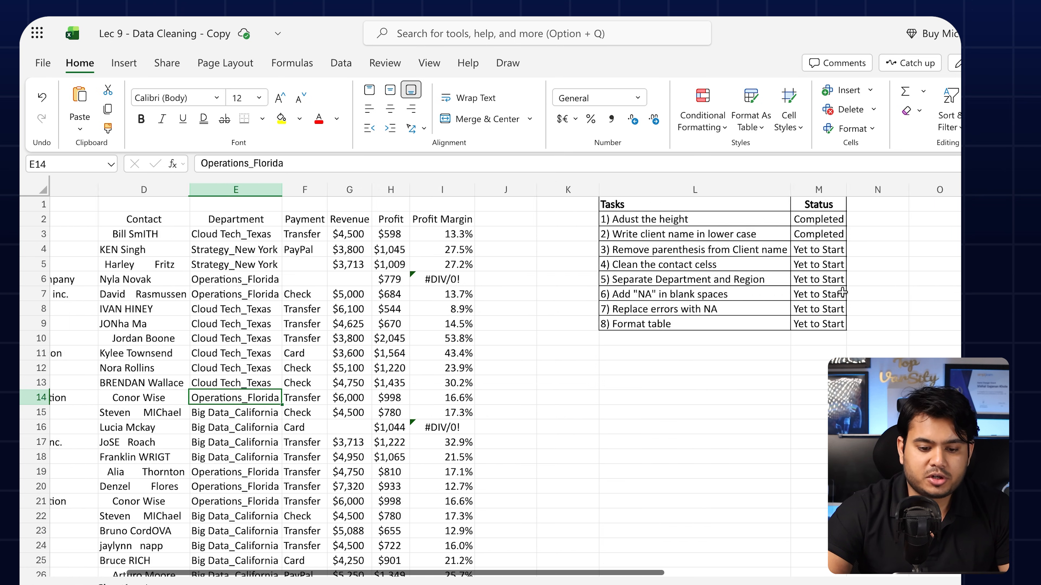
Set the status of the task for removing parentheses from client names to Completed
scroll(843, 294, "right", 1)
left_click_drag(623, 256, 799, 254)
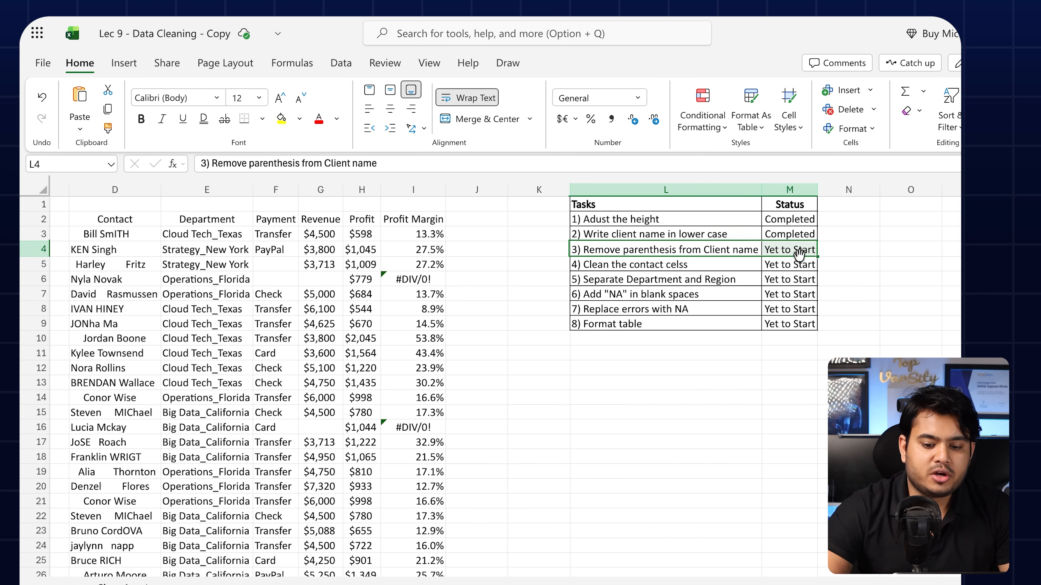
left_click(800, 251)
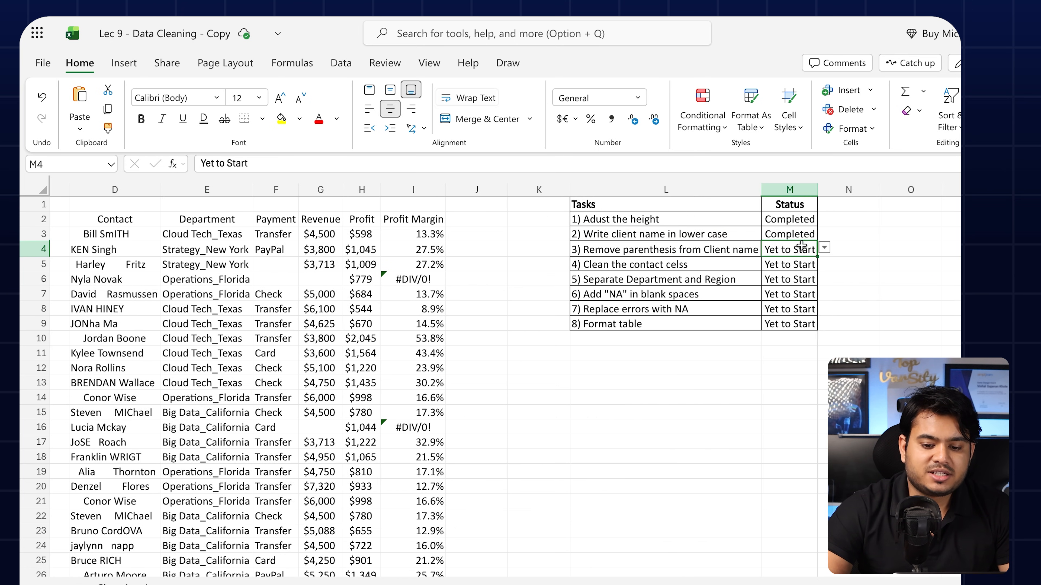
left_click(824, 248)
left_click(789, 266)
Fill the three completed tasks and their statuses (L2:M4) with light green
left_click_drag(793, 249, 643, 219)
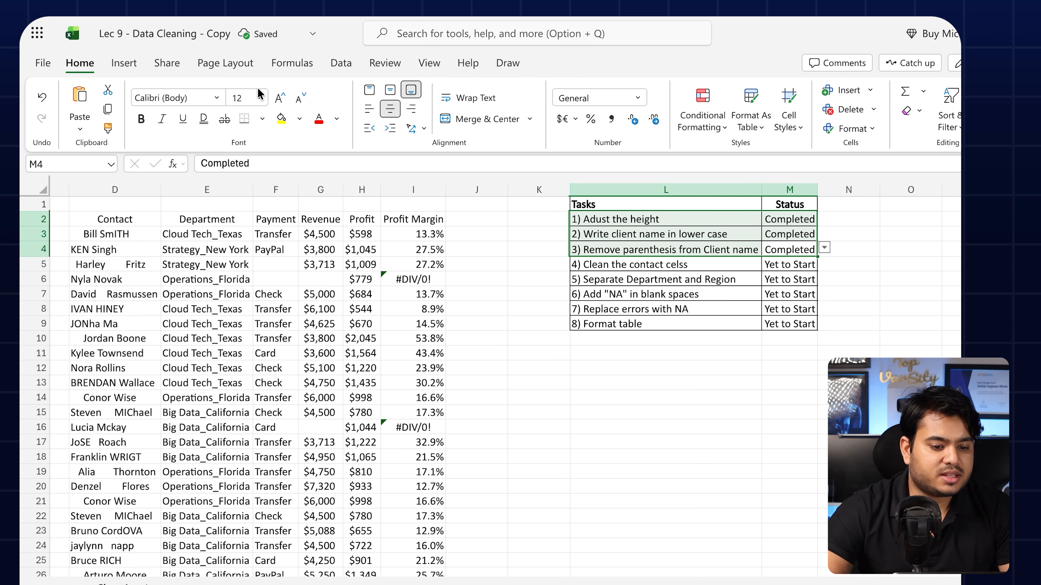
left_click(300, 118)
left_click(445, 185)
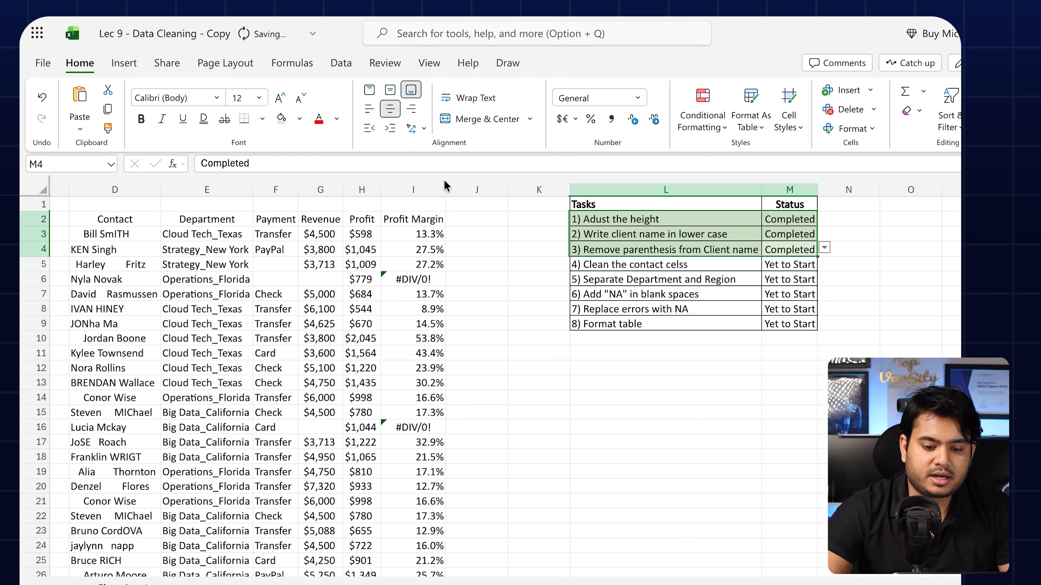
Check the fourth task about cleaning the contact cells, and insert an empty column directly after the Contact column
left_click(642, 294)
left_click(642, 264)
left_click_drag(642, 260, 801, 258)
scroll(654, 269, "left", 5)
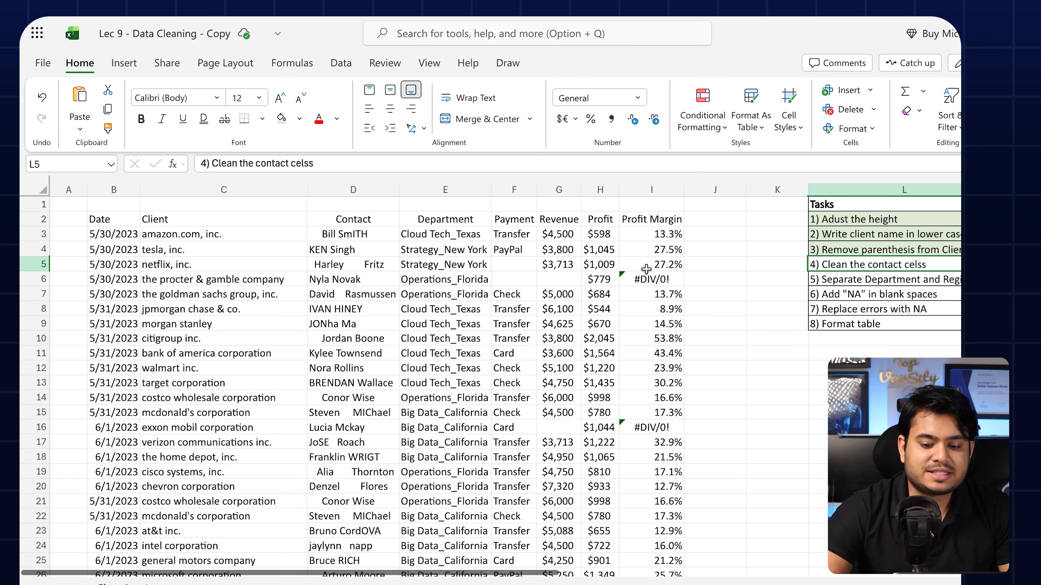
left_click(365, 185)
right_click(365, 188)
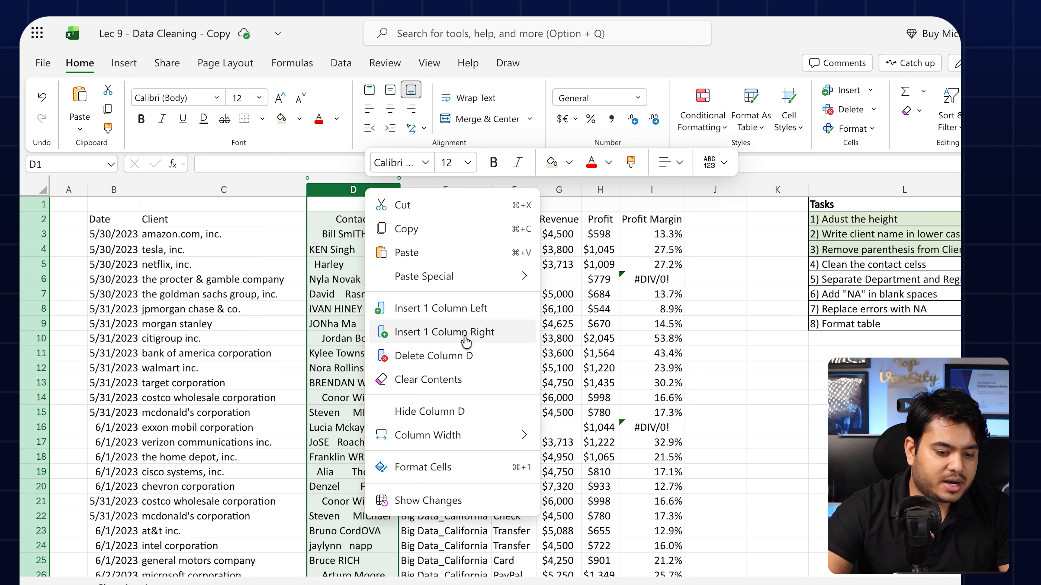
left_click(476, 335)
Examine the Contact names for leading spaces and extra gaps between first and last names
left_click_drag(349, 246, 356, 395)
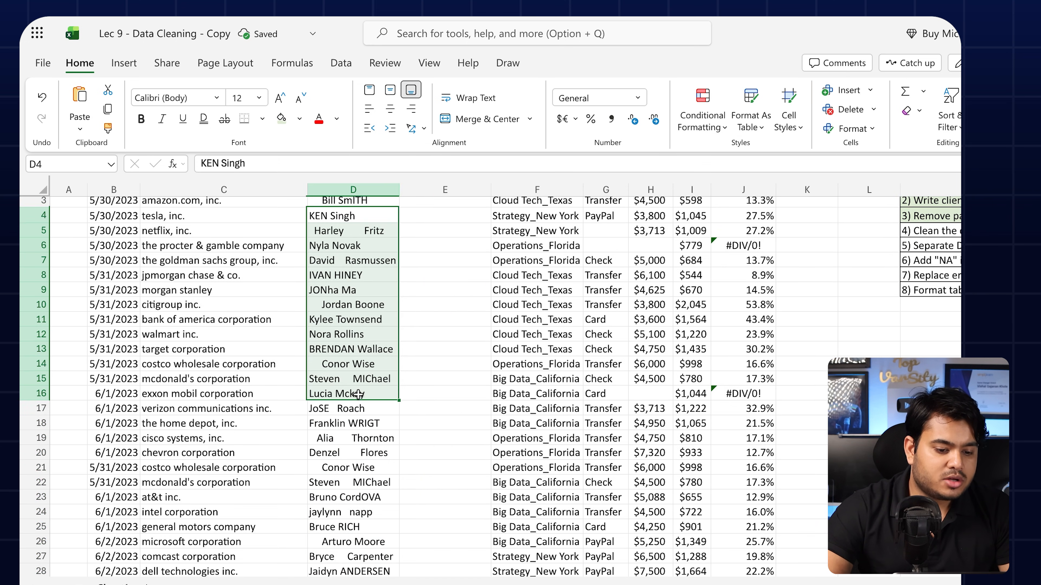
left_click(356, 395)
scroll(357, 390, "up", 1)
left_click(345, 240)
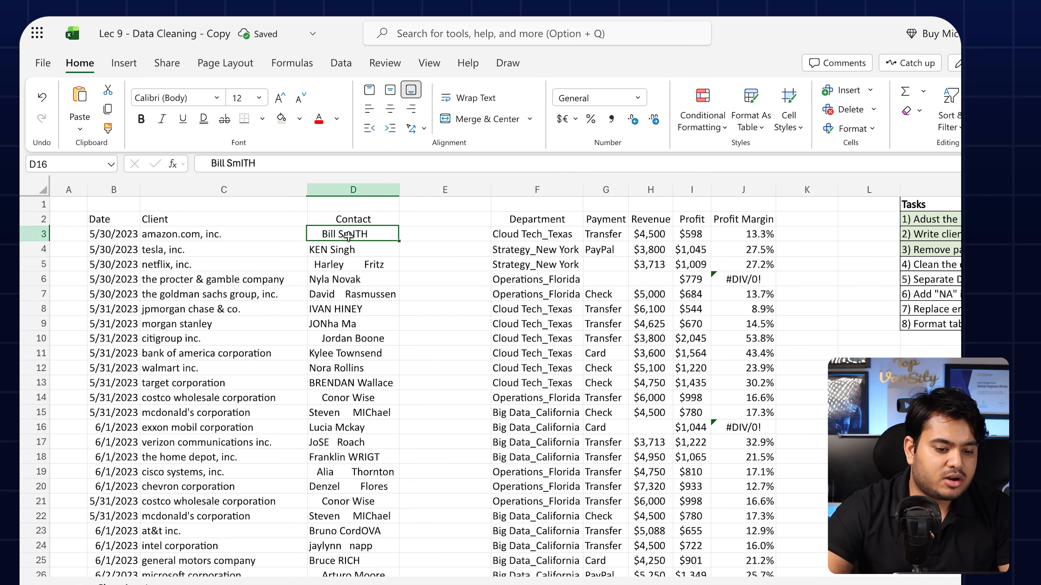
double_click(319, 236)
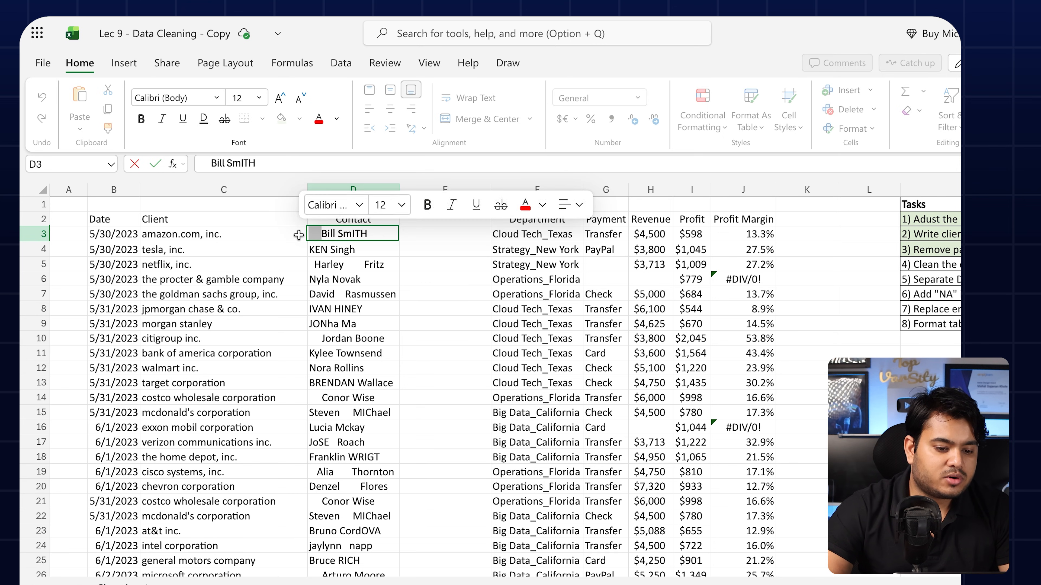
left_click(322, 265)
double_click(349, 267)
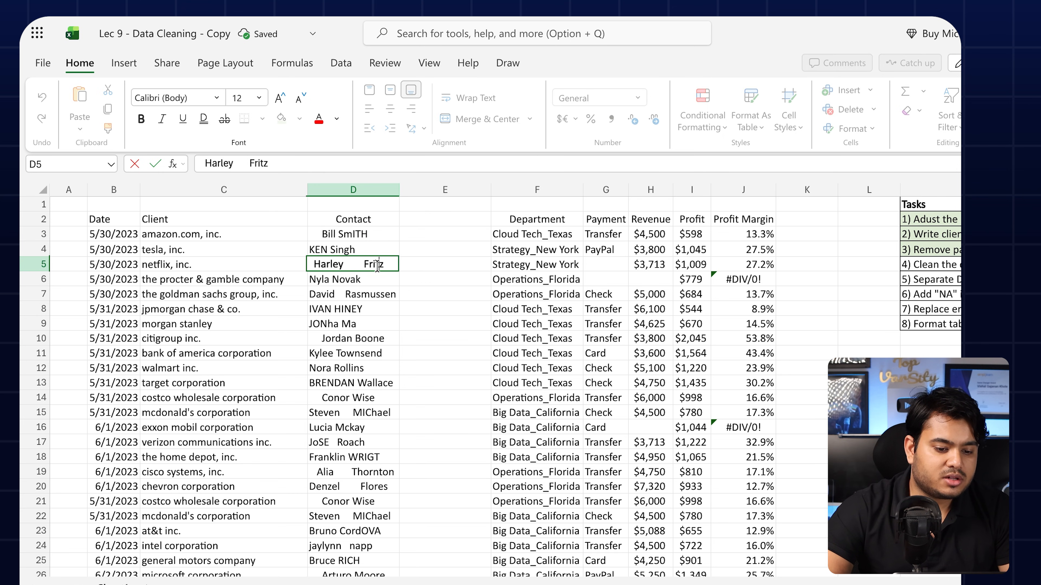
left_click_drag(360, 265, 342, 265)
left_click(369, 296)
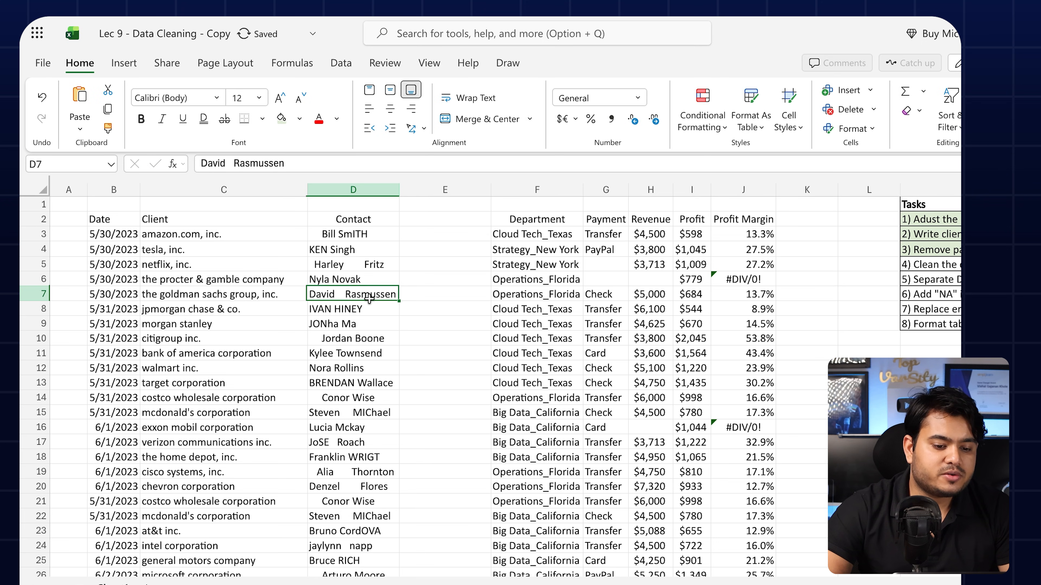
Enter the formula =TRIM(D3) in E3 to strip the extra spaces from the first contact name
left_click(417, 234)
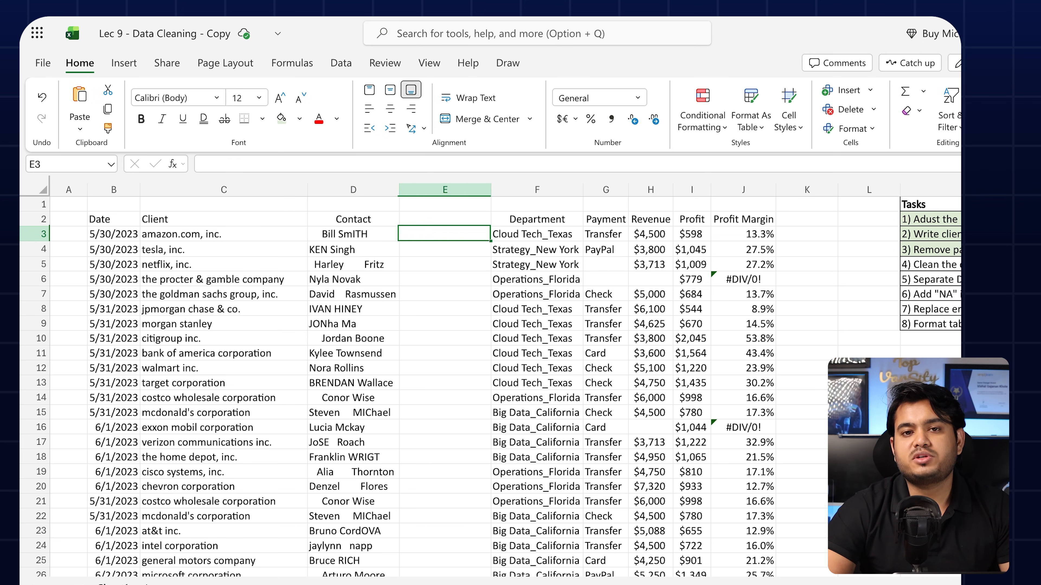
type("=Trim")
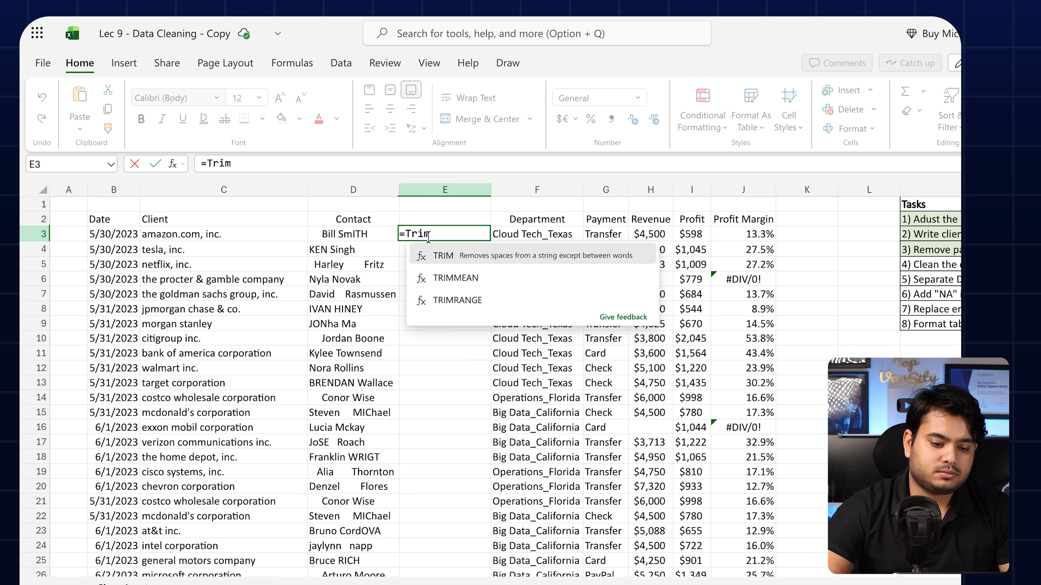
double_click(442, 256)
left_click(337, 235)
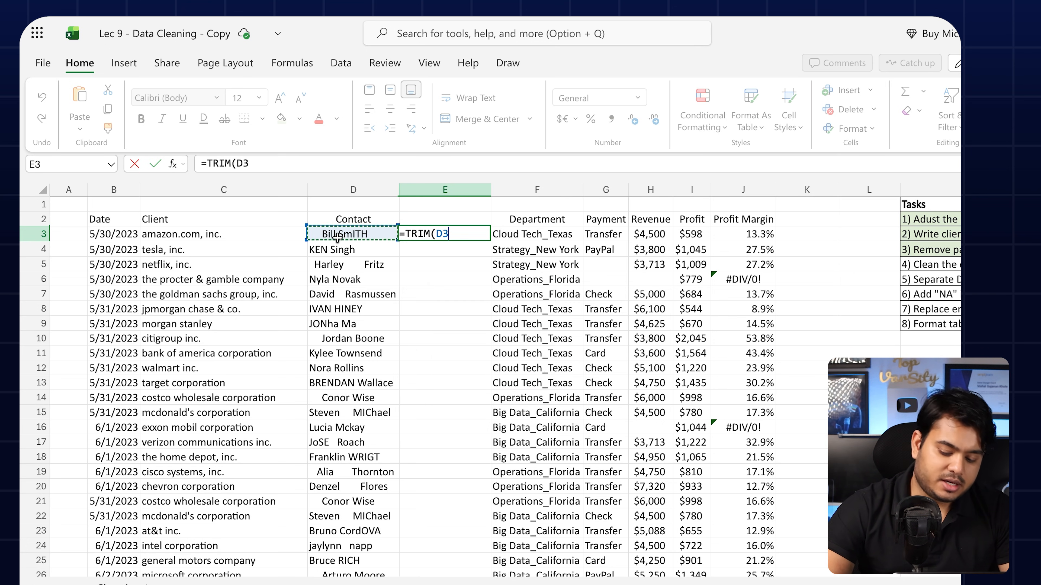
key("Return")
Fill the TRIM formula from E3 down to the last data row and check the filled column
left_click(463, 234)
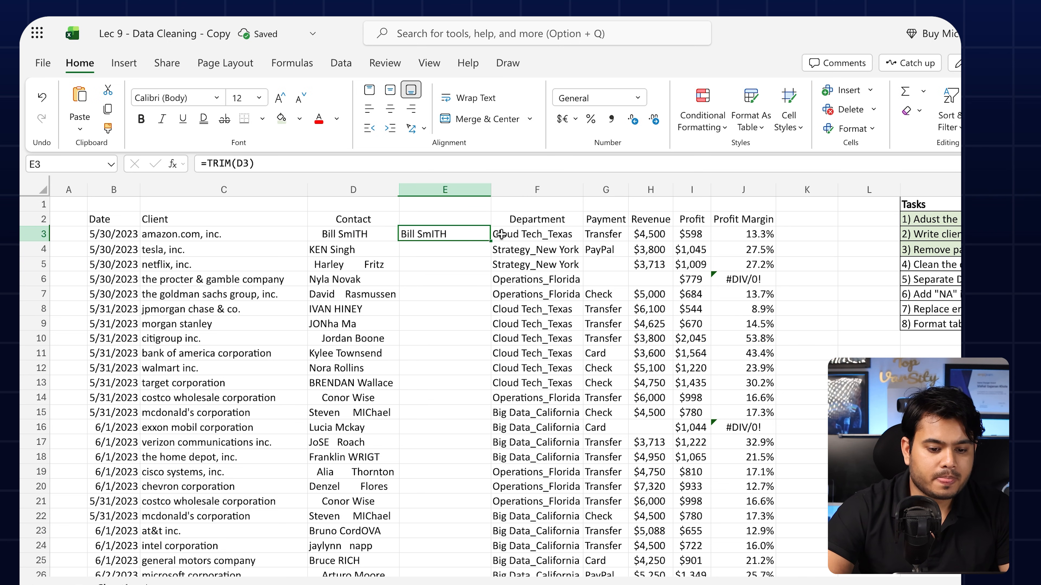
double_click(489, 241)
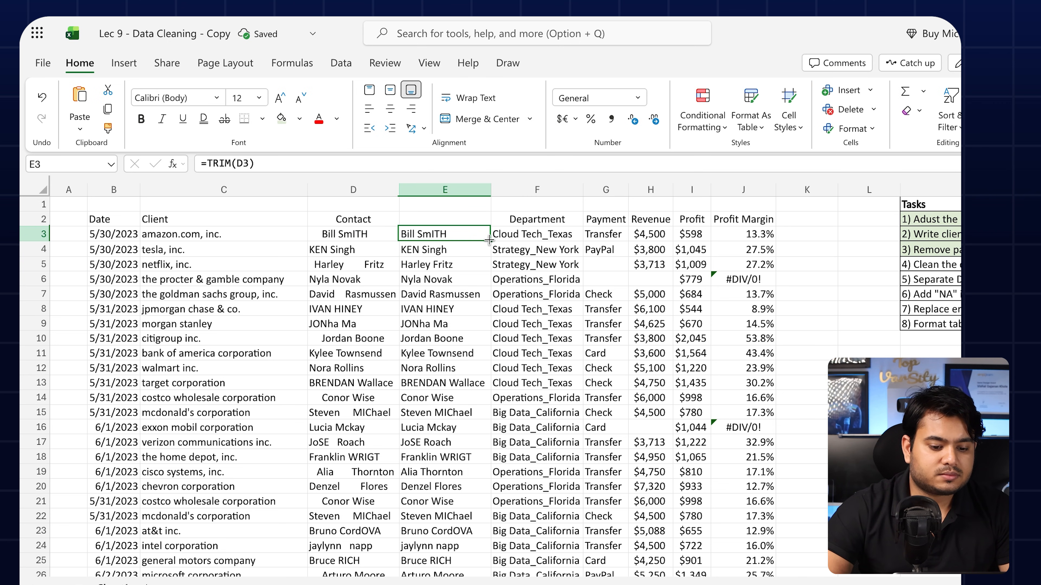
scroll(490, 364, "down", 8)
scroll(490, 365, "up", 8)
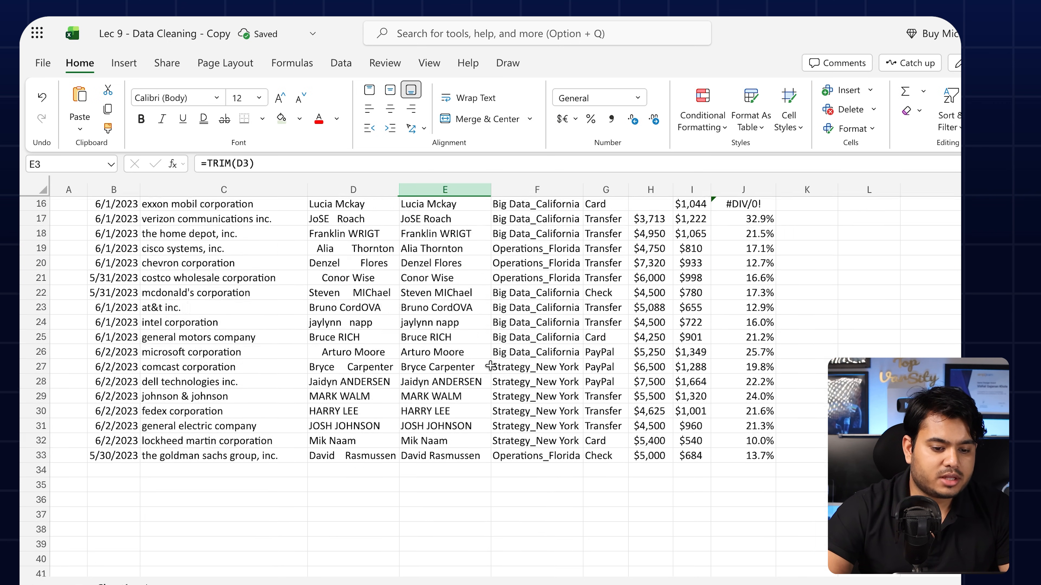
Copy column E and paste it over itself as values, and check that its cells hold plain text instead of formulas
left_click(442, 190)
key("ctrl+c")
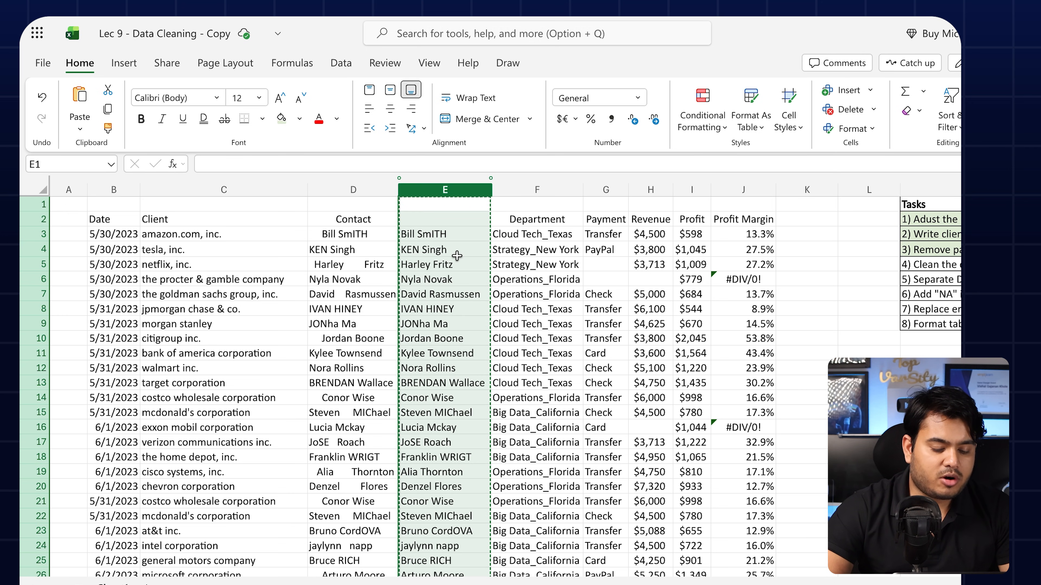
key("ctrl+v")
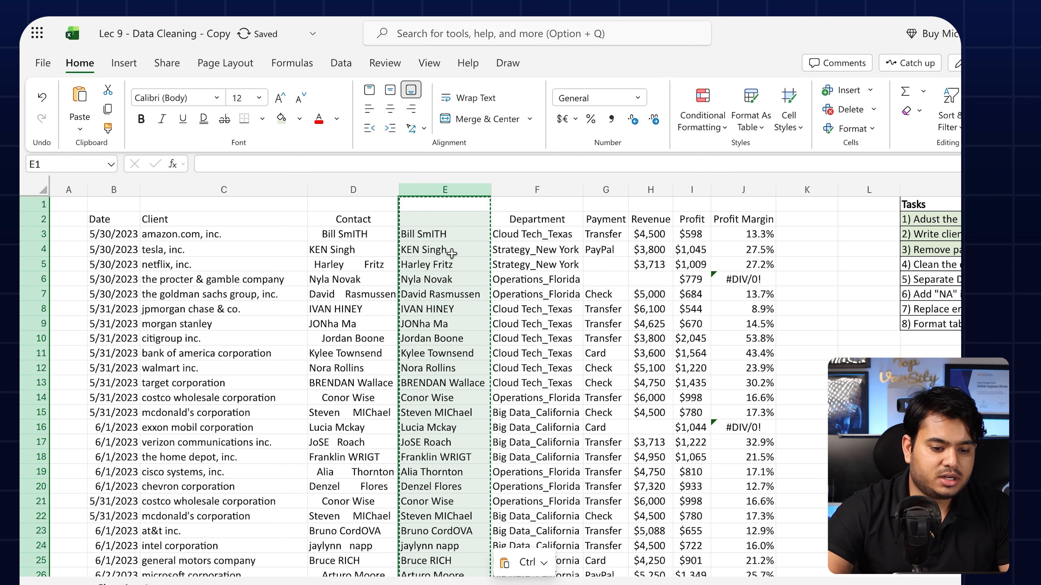
left_click(451, 253)
key("Down")
key("Down")
key("Down")
left_click(444, 249)
left_click(447, 280)
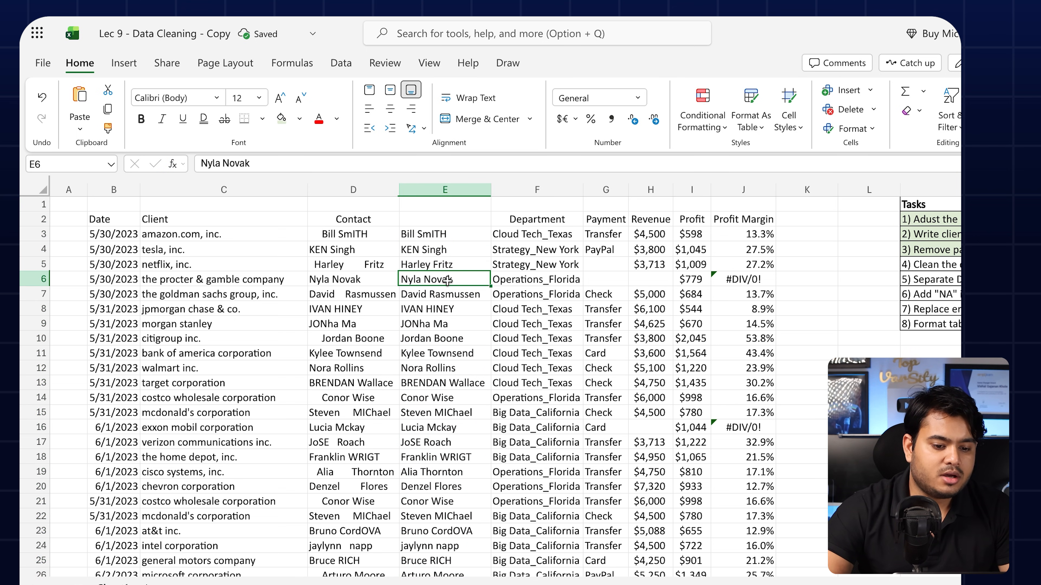
Compare the trimmed names in column E with the original contacts, and examine their spacing and inconsistent capitalization
left_click(321, 240)
left_click_drag(320, 240, 404, 237)
left_click_drag(328, 249, 461, 254)
left_click_drag(352, 262, 437, 265)
left_click(437, 265)
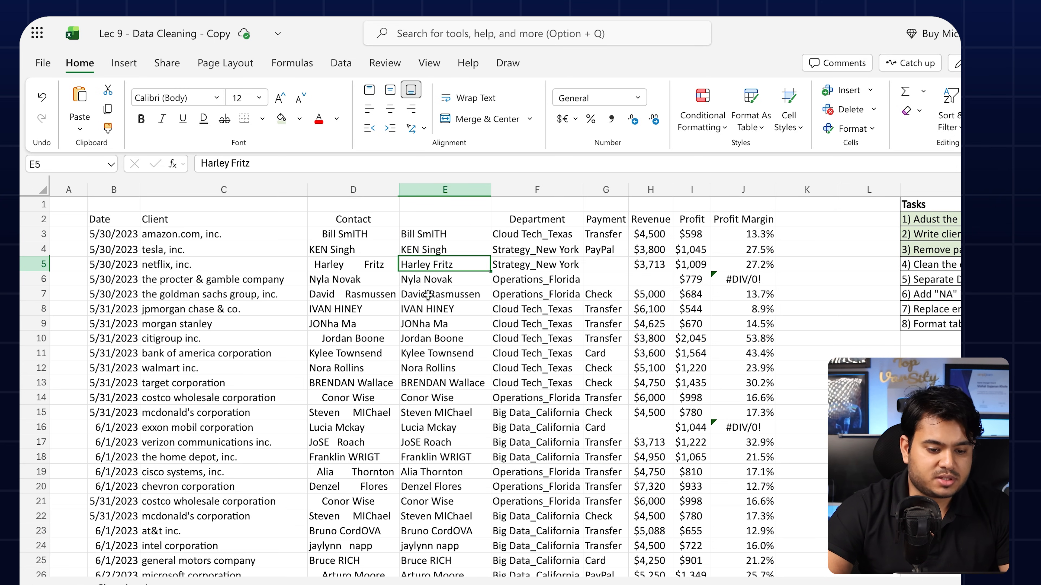
left_click(416, 230)
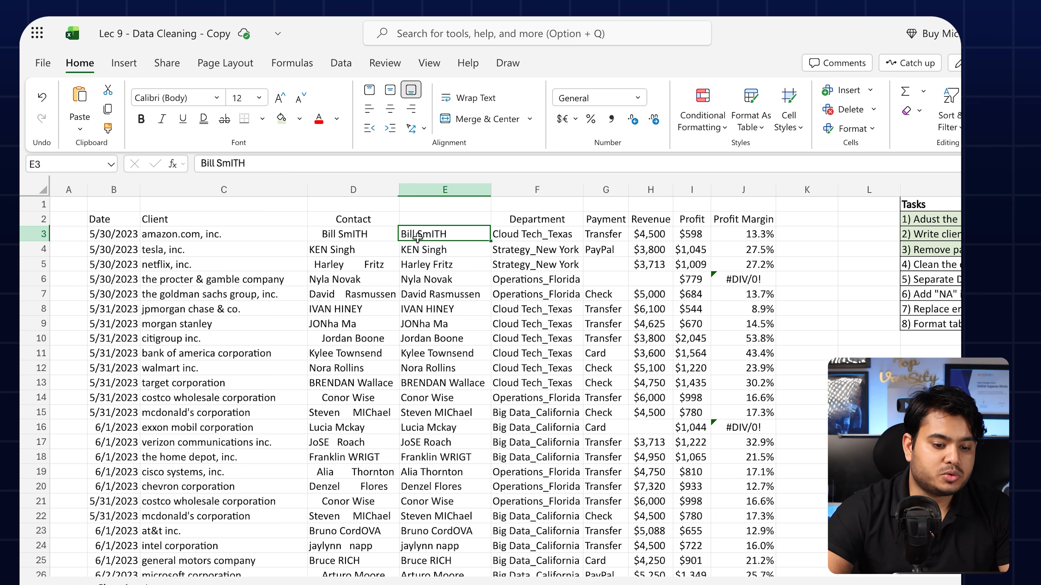
scroll(446, 324, "down", 9)
scroll(446, 324, "up", 9)
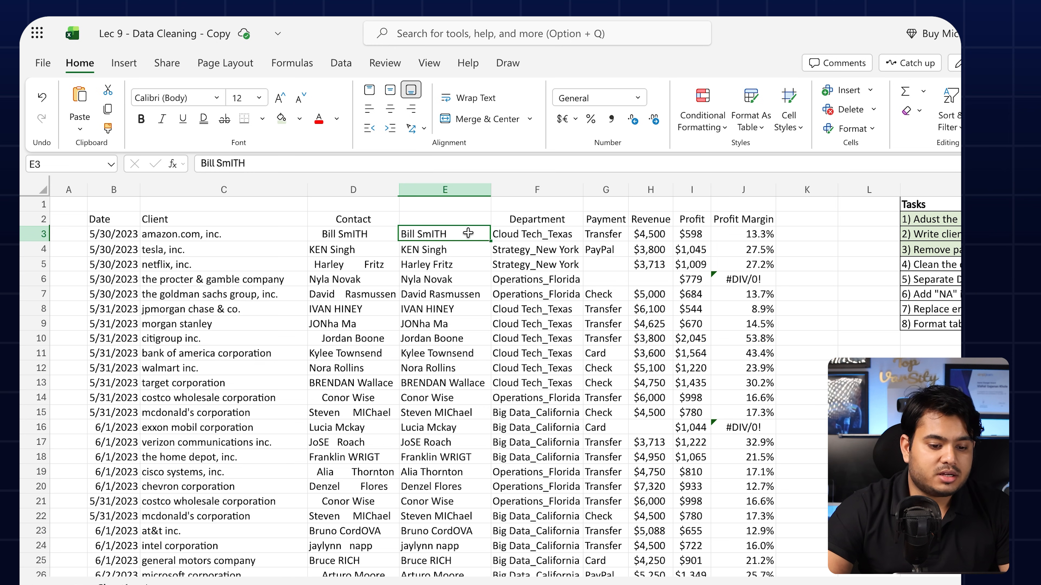
scroll(430, 235, "up", 5)
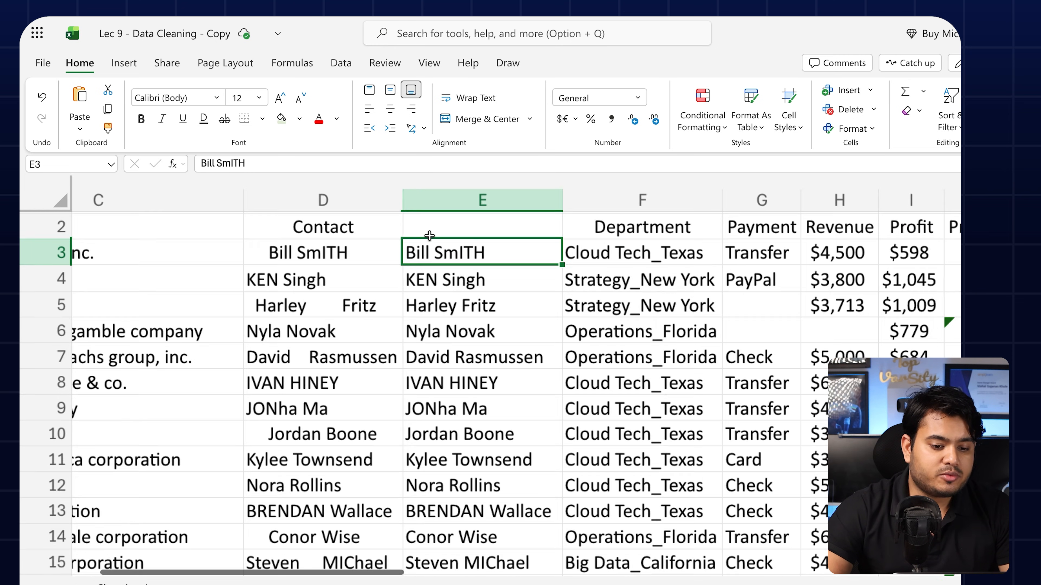
scroll(430, 235, "left", 3)
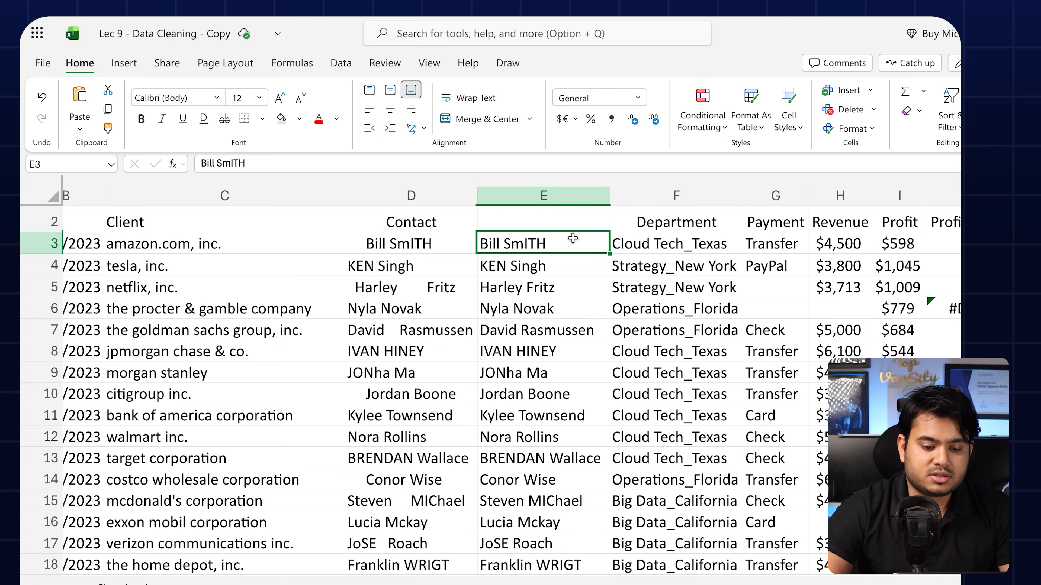
left_click(494, 268)
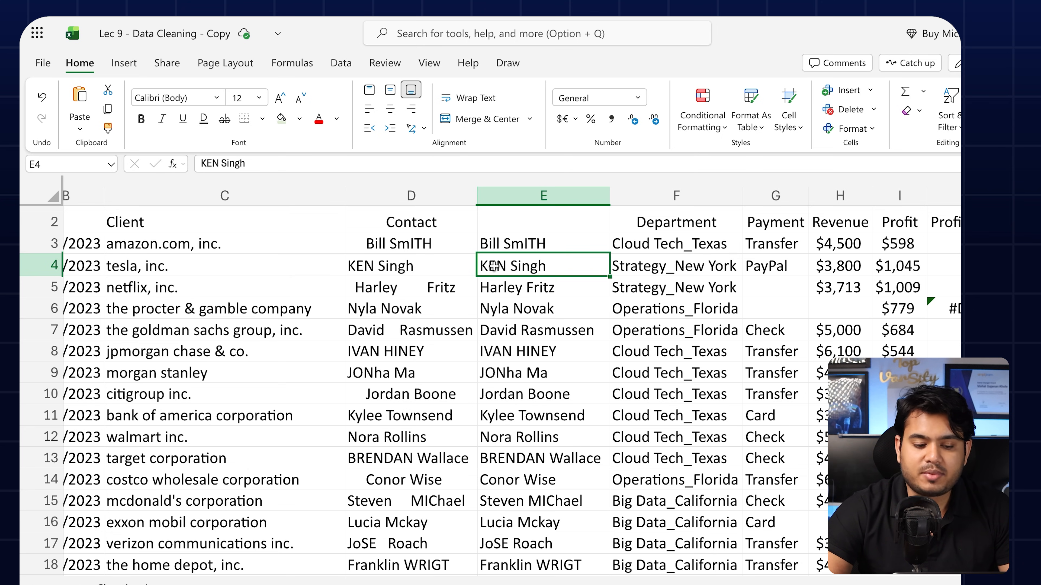
scroll(508, 268, "down", 5)
scroll(509, 269, "up", 8)
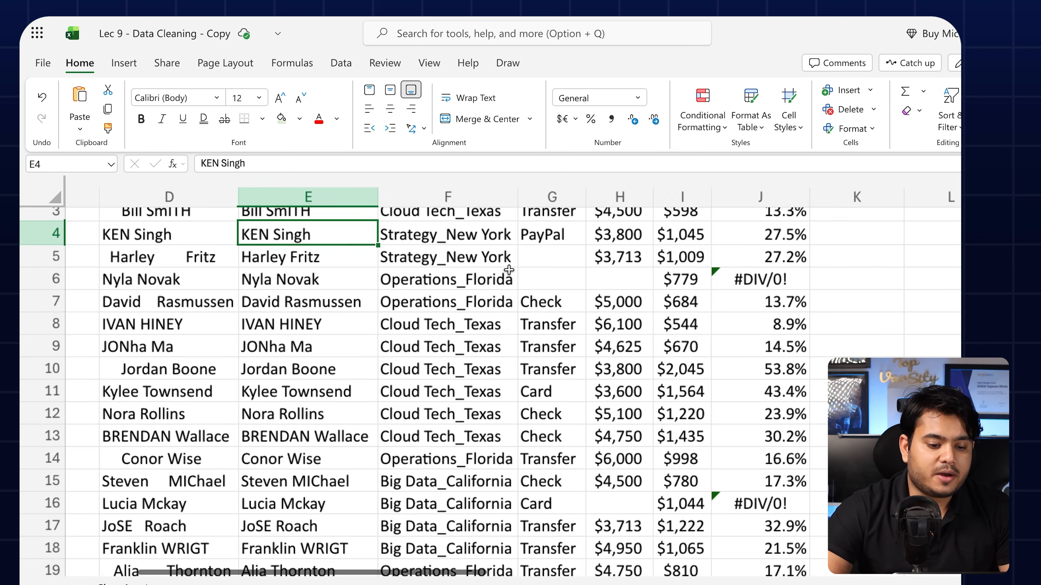
scroll(509, 269, "down", 3)
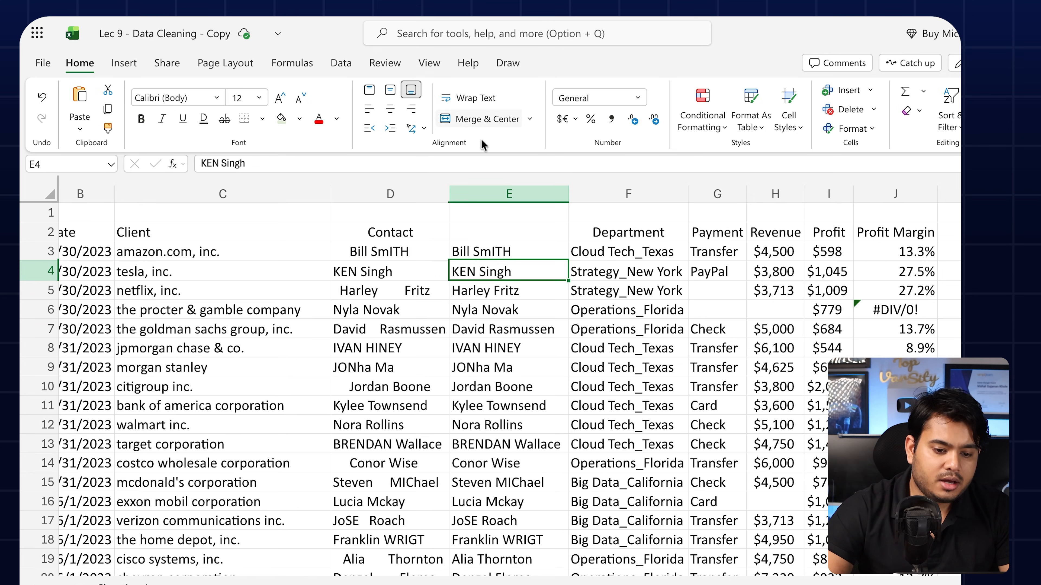
Insert an empty column between the trimmed names in column E and the Department column
left_click(503, 196)
right_click(504, 196)
left_click(566, 340)
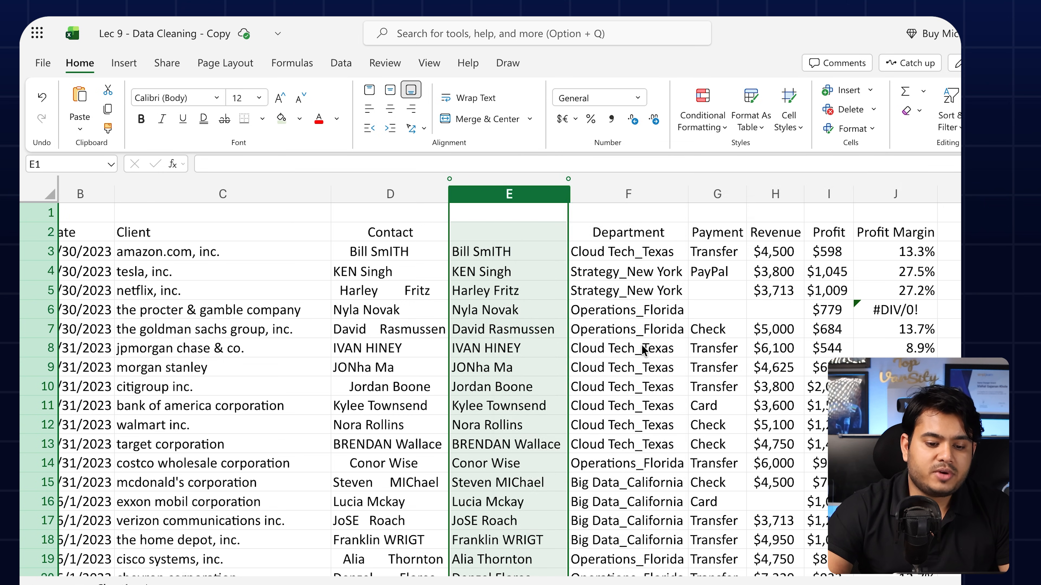
Enter the formula =PROPER(E3) in F3 to convert the first trimmed contact name to proper case
left_click(602, 245)
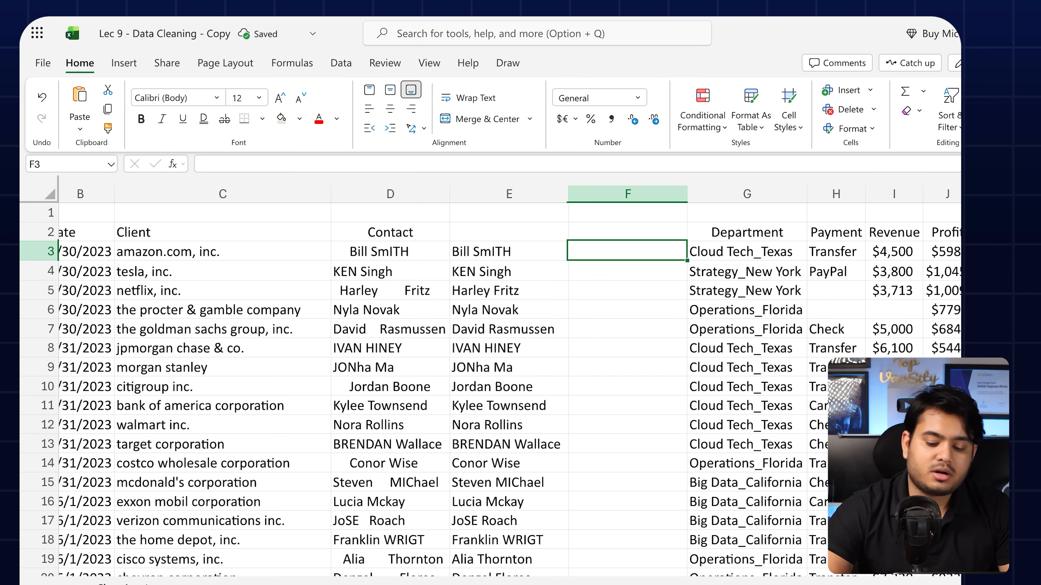
type("=")
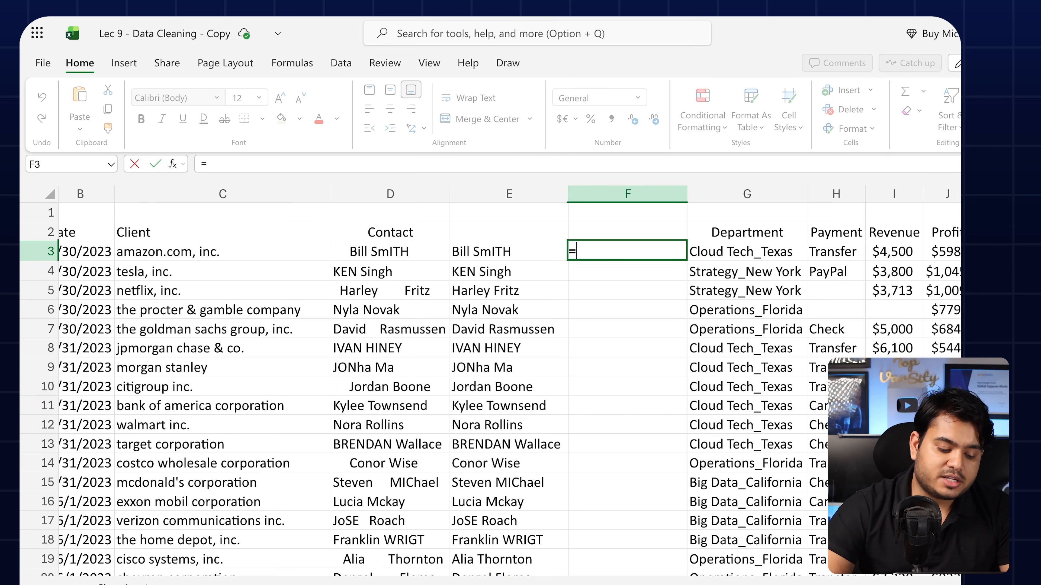
type("prop")
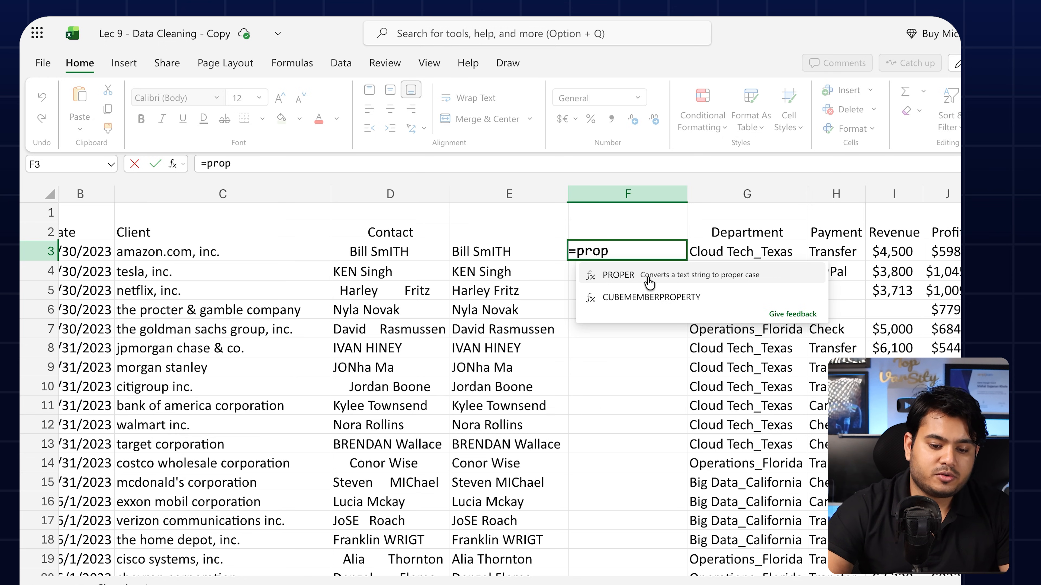
left_click(649, 280)
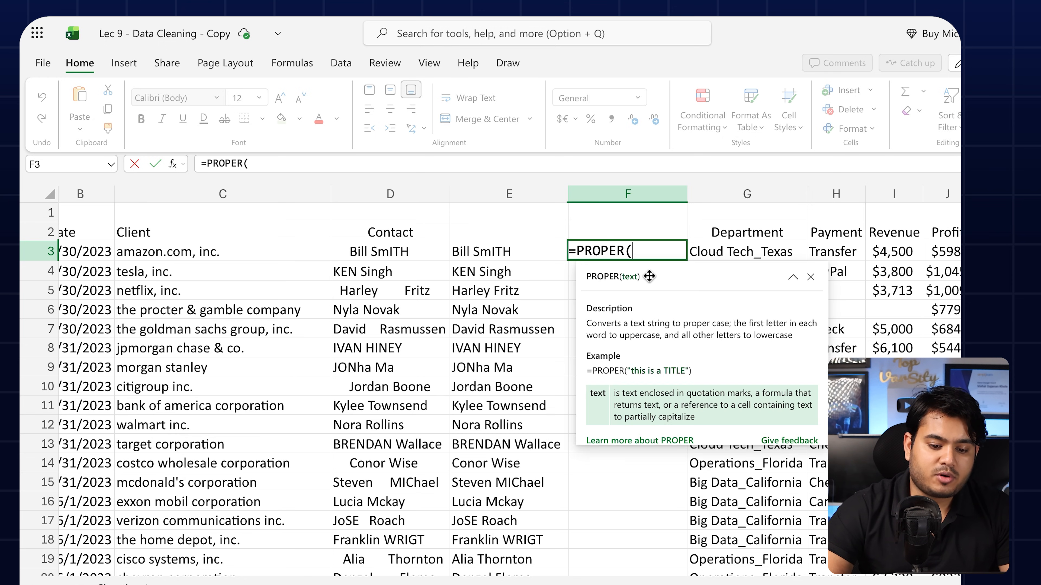
left_click(471, 252)
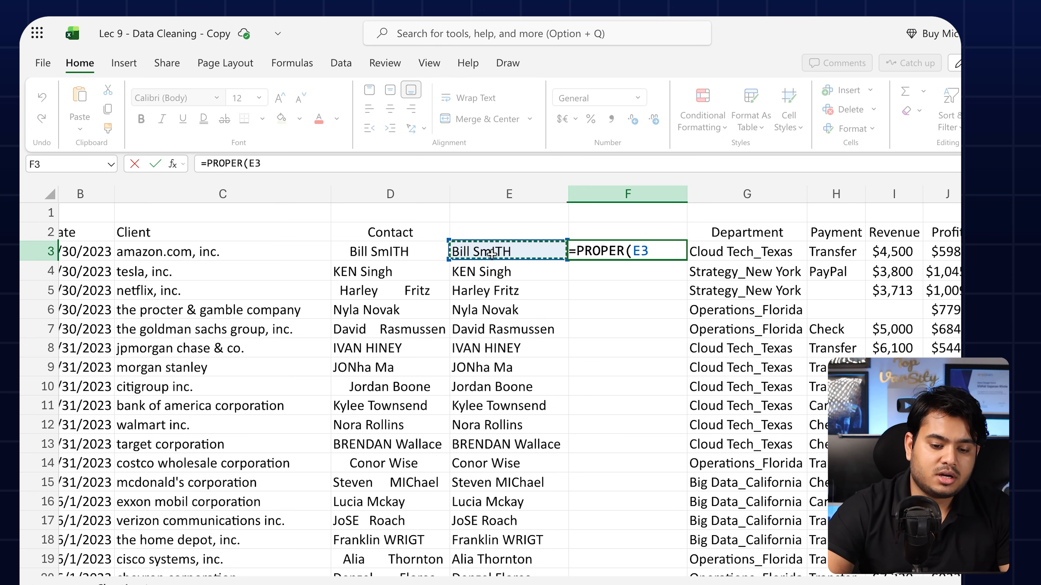
key("Return")
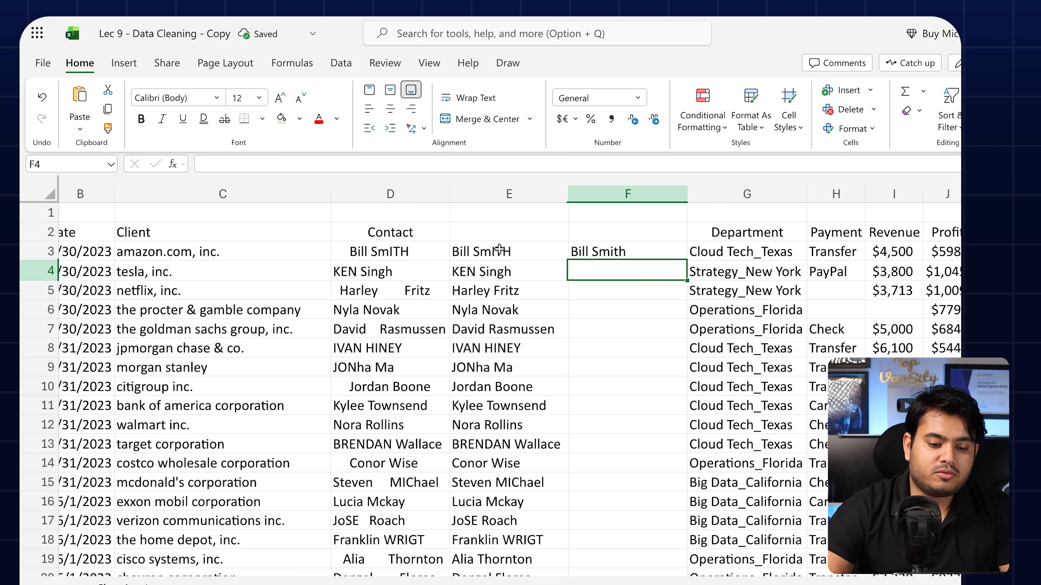
Fill the PROPER formula in F3 down column F to the last contact row
left_click(676, 250)
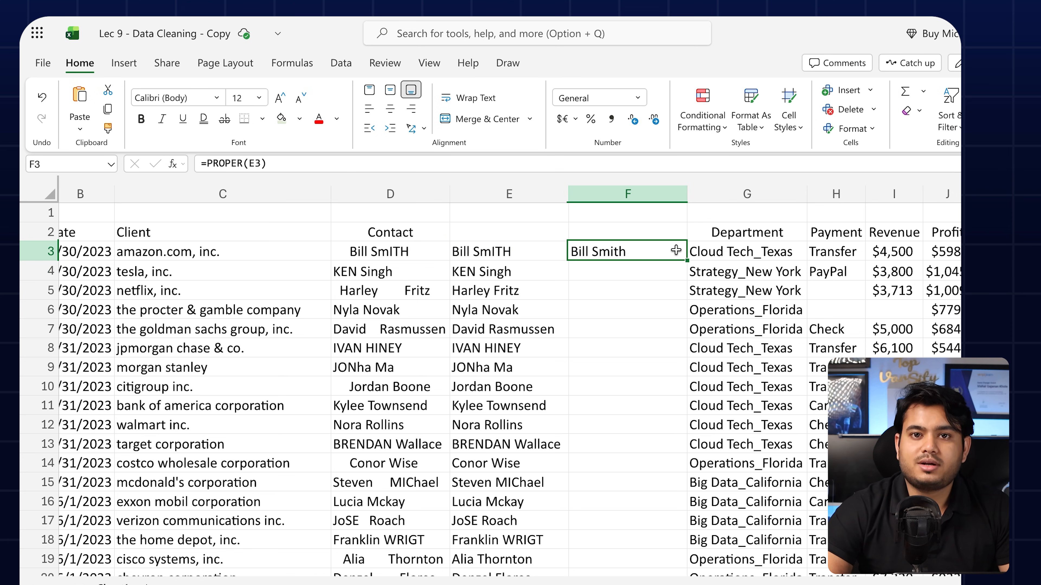
double_click(687, 261)
scroll(626, 333, "down", 10)
scroll(627, 333, "up", 10)
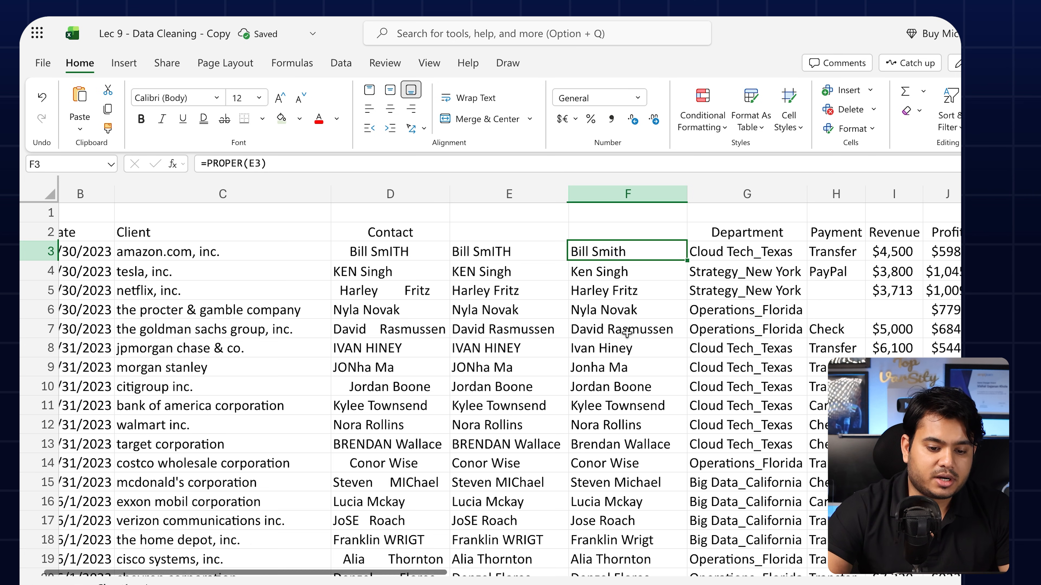
Copy the proper-case names in column F, paste them over themselves as values, and check that F3 holds plain text
key("ctrl+shift+Down")
key("ctrl+c")
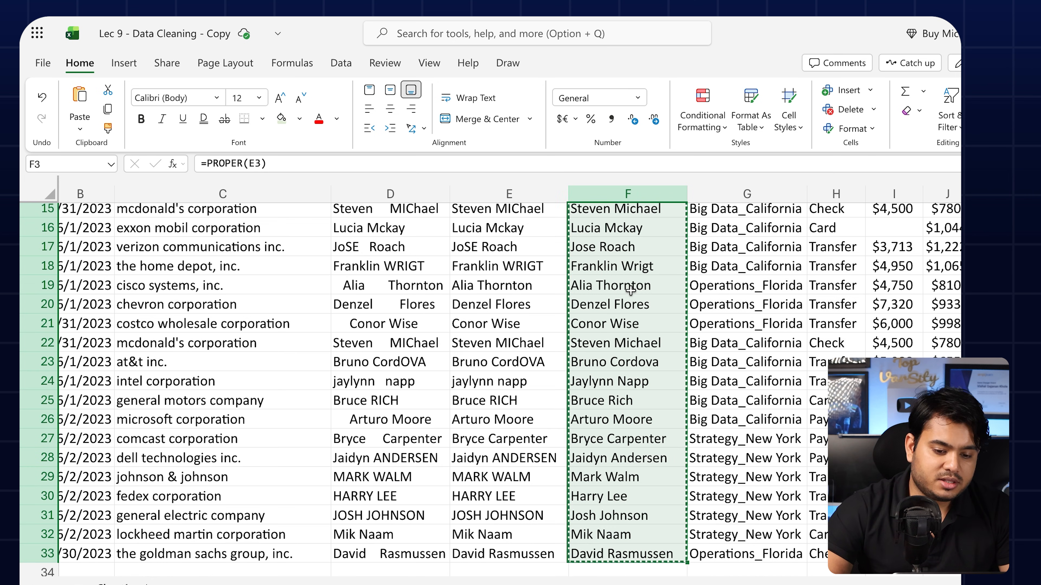
key("ctrl+shift+v")
scroll(630, 290, "up", 5)
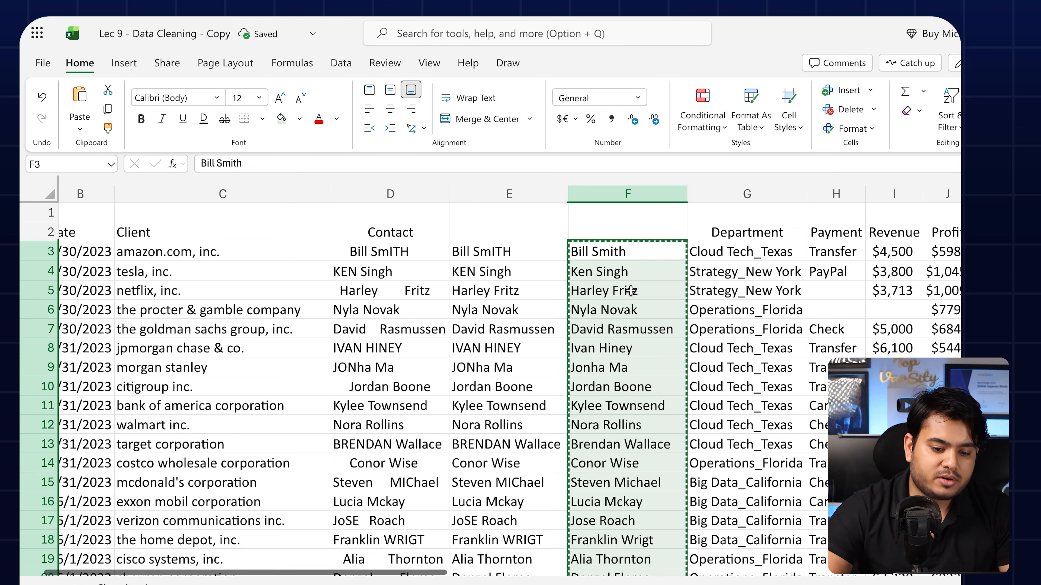
left_click(630, 289)
left_click(627, 251)
double_click(627, 251)
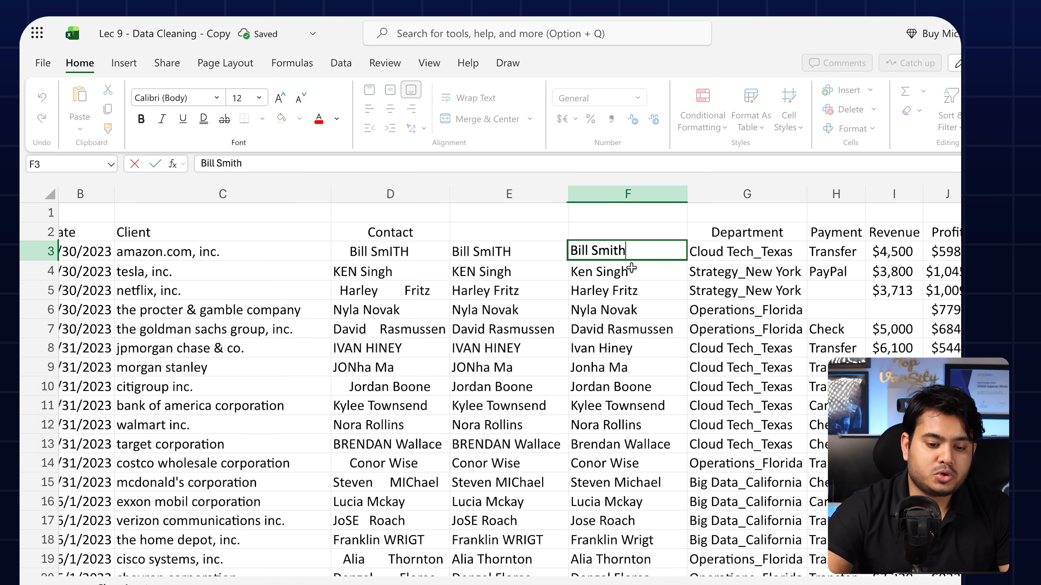
left_click(632, 268)
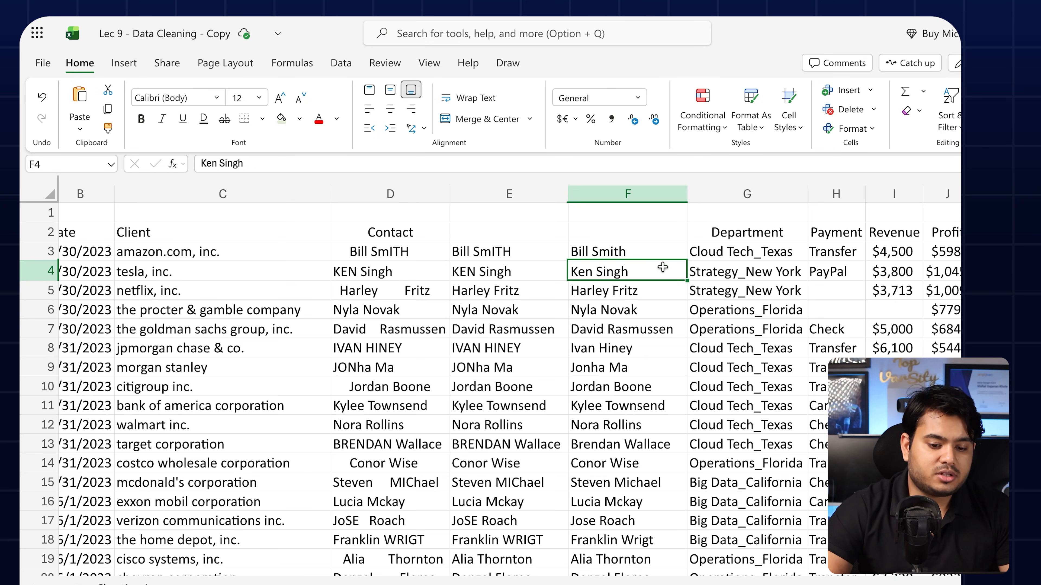
Copy the Contact header from D2 to F2, above the proper-case names
left_click(409, 228)
key("ctrl+c")
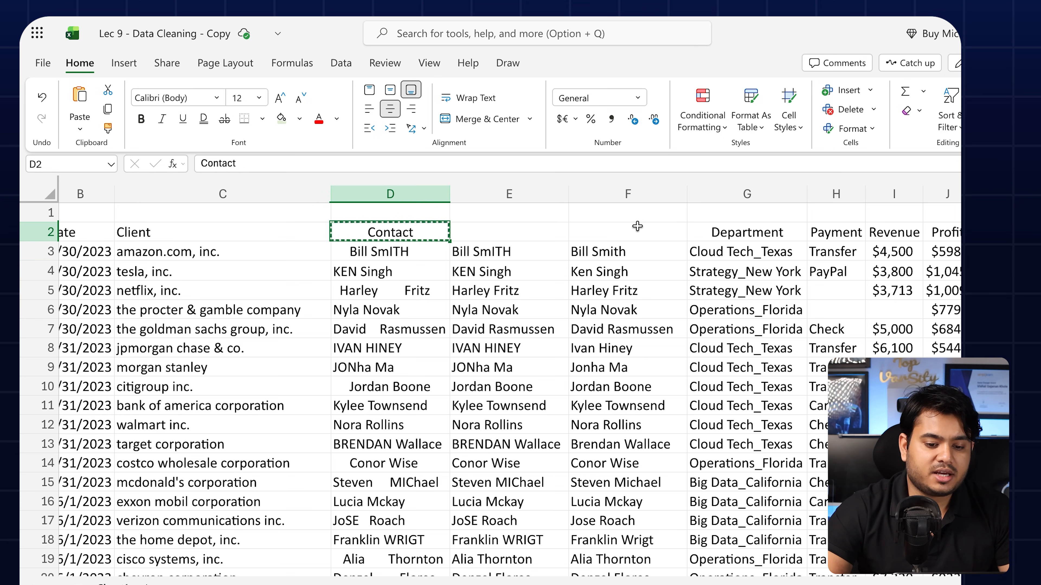
left_click(630, 231)
key("ctrl+v")
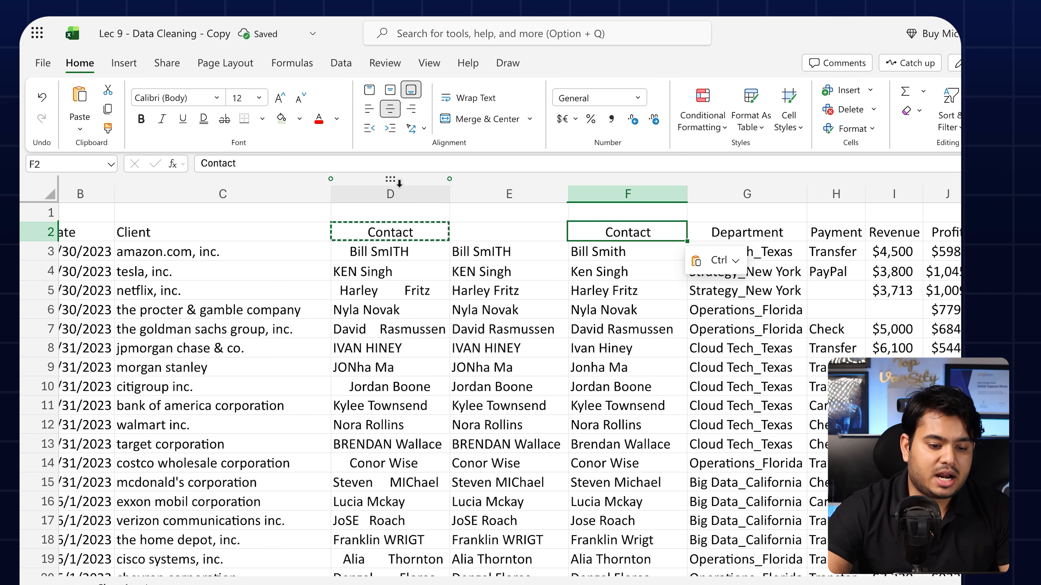
Delete columns D and E, which hold the original and trimmed contact names
left_click_drag(389, 194, 503, 199)
right_click(504, 198)
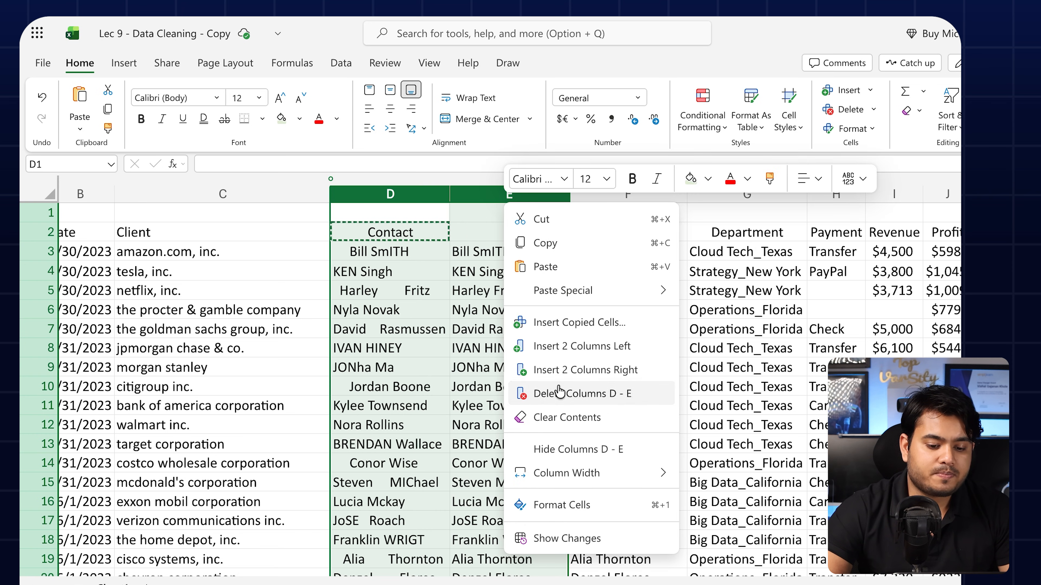
left_click(551, 393)
scroll(477, 287, "left", 3)
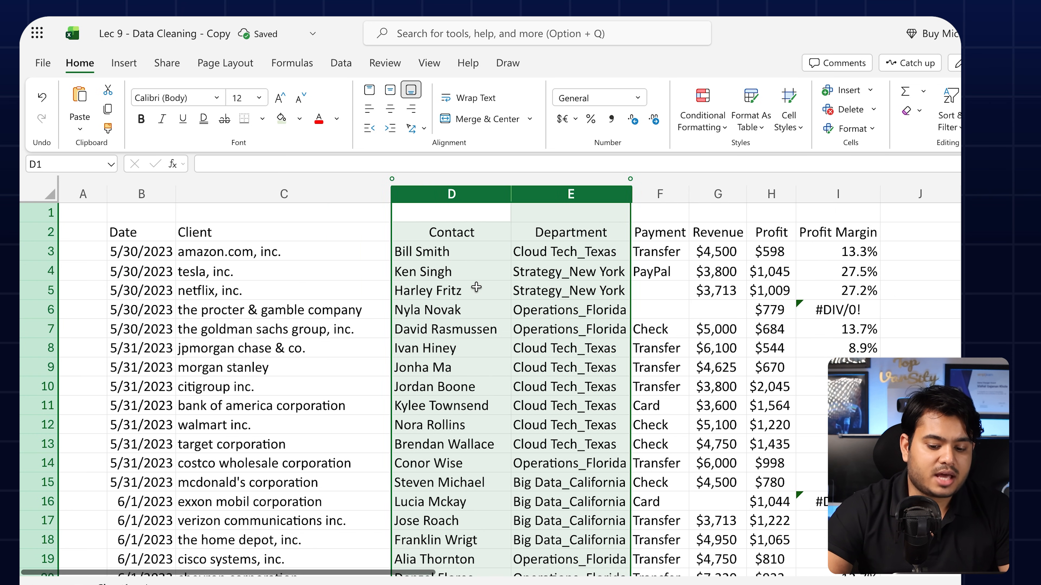
Set the status of task 4, cleaning the contact cells, to Completed
scroll(492, 369, "right", 5)
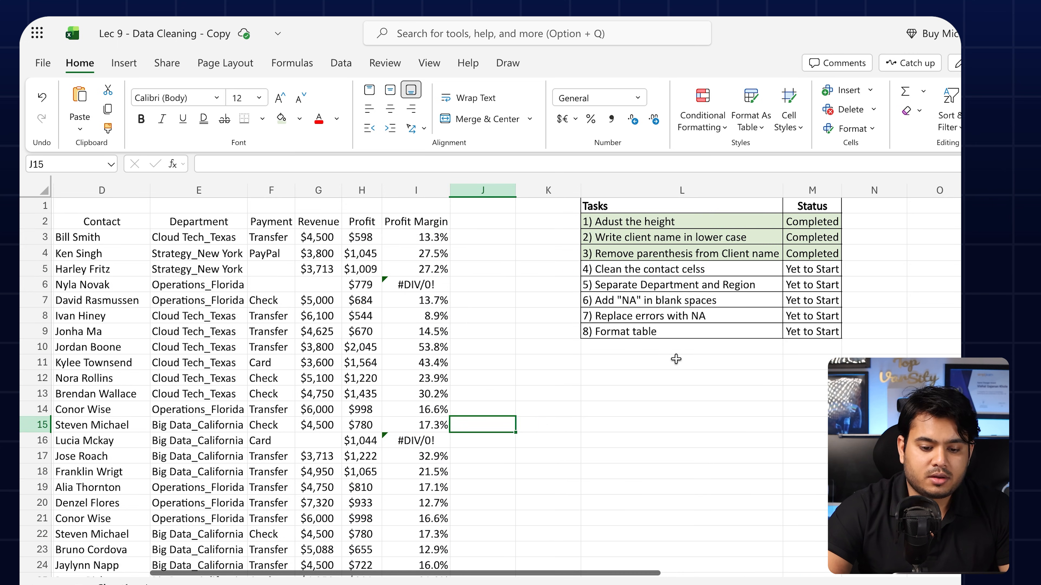
left_click(641, 271)
left_click(813, 269)
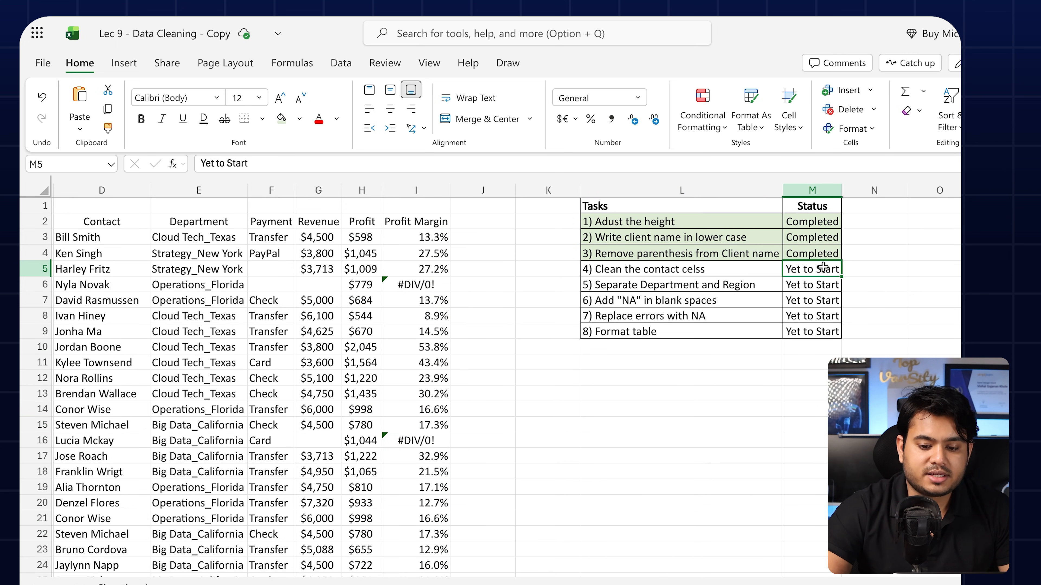
left_click(847, 268)
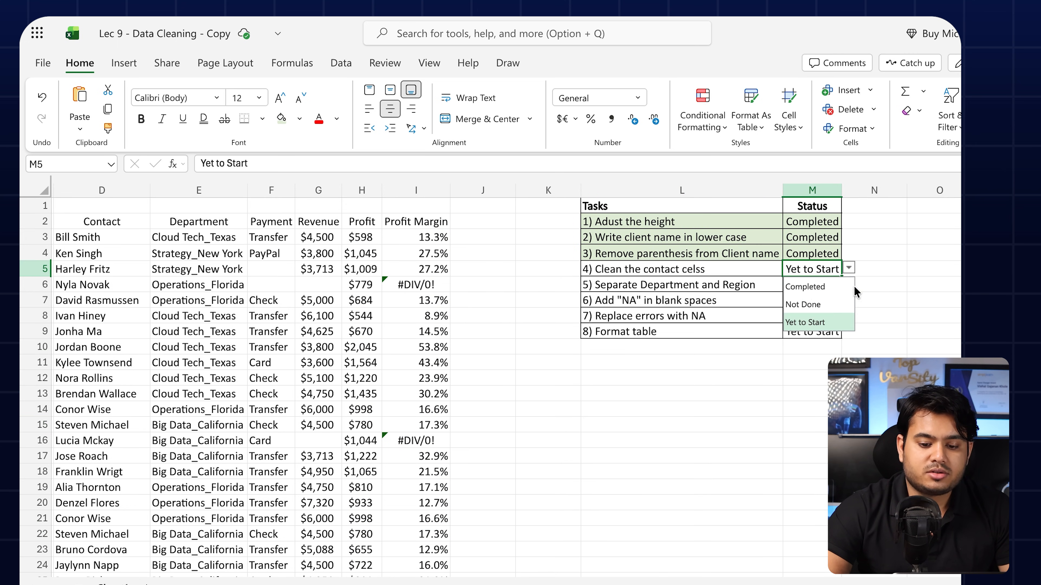
left_click(815, 288)
Read task 5 and examine how the Department column combines department and region in each entry
left_click(679, 284)
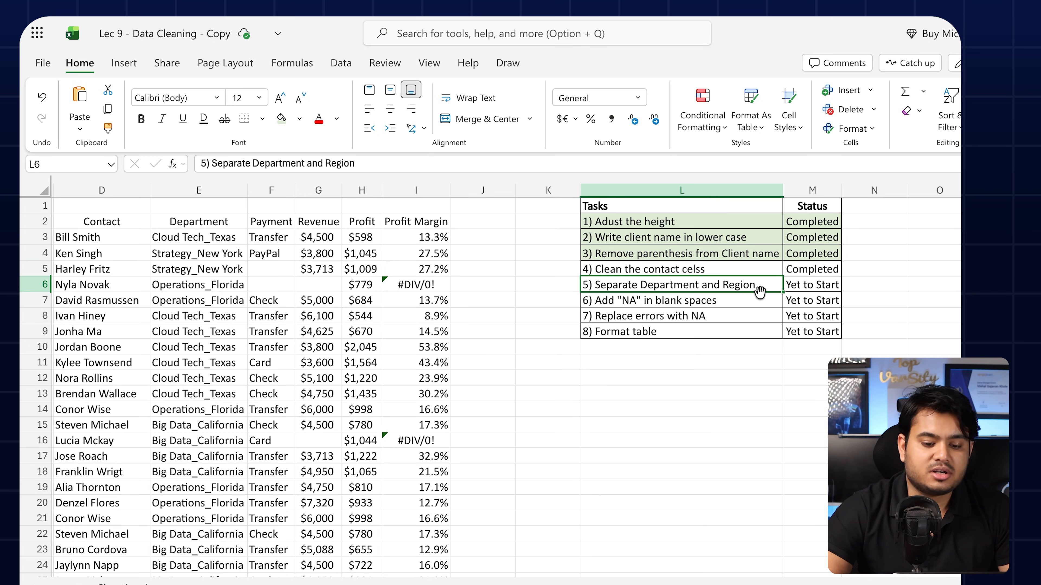
scroll(659, 316, "left", 5)
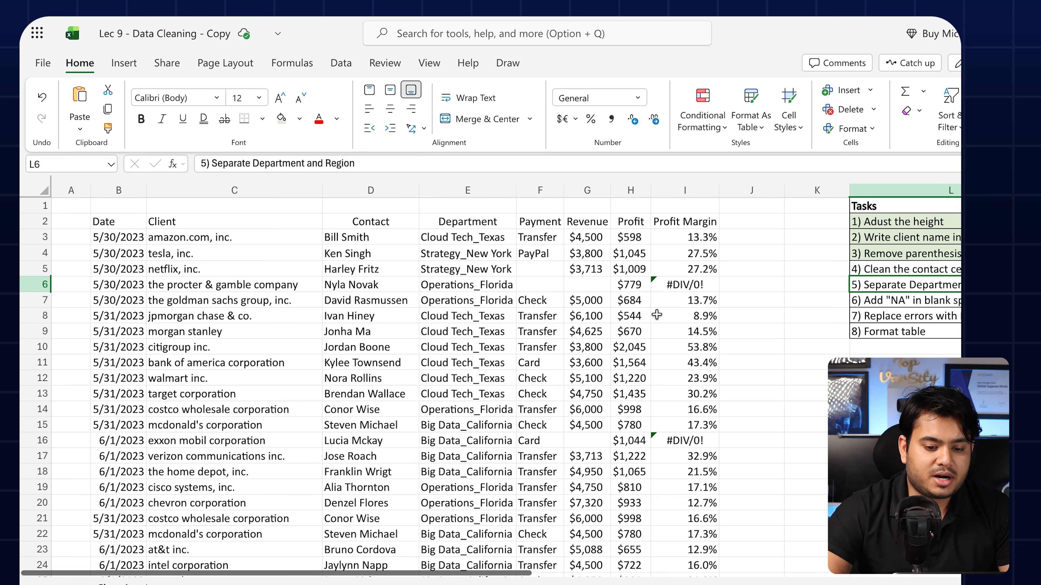
left_click(472, 190)
left_click(454, 245)
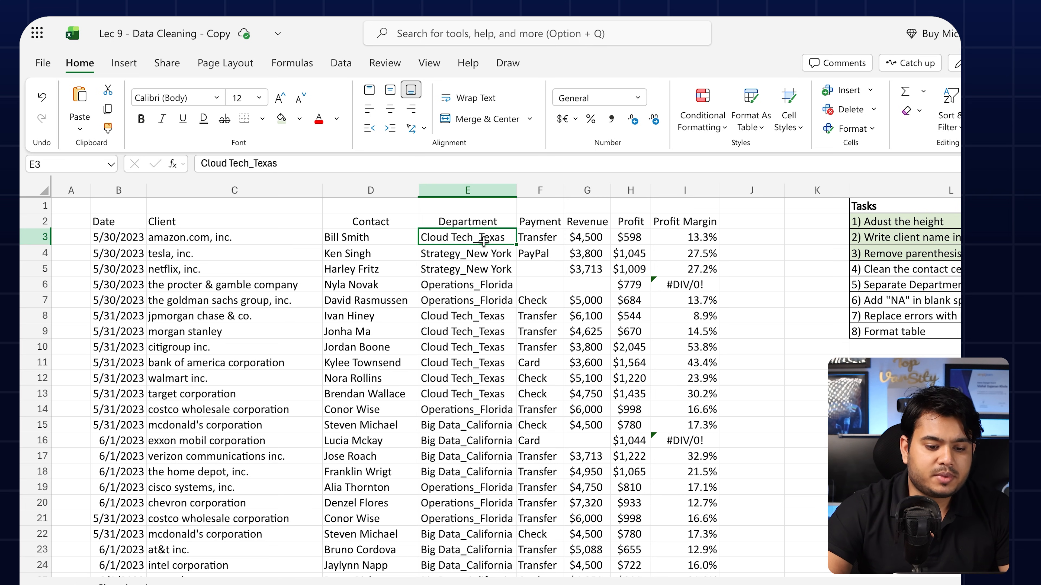
scroll(441, 245, "right", 2)
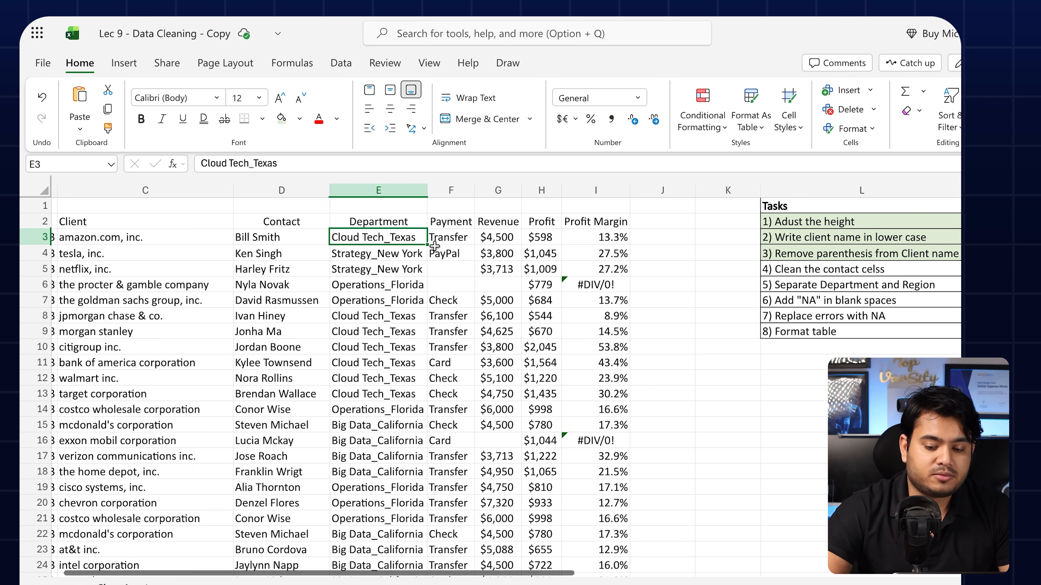
scroll(434, 245, "left", 2)
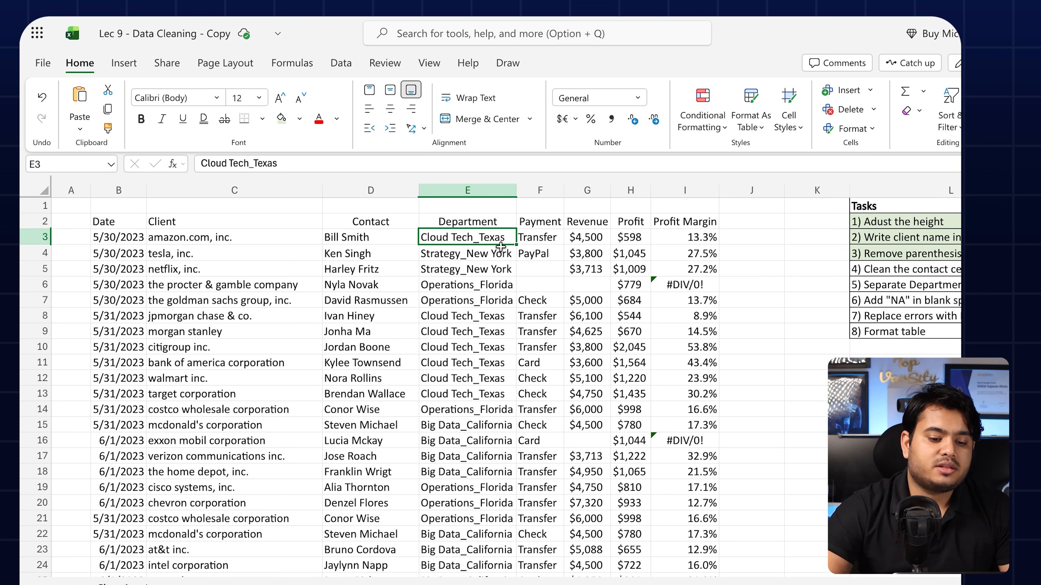
left_click_drag(441, 256, 466, 431)
left_click(465, 438)
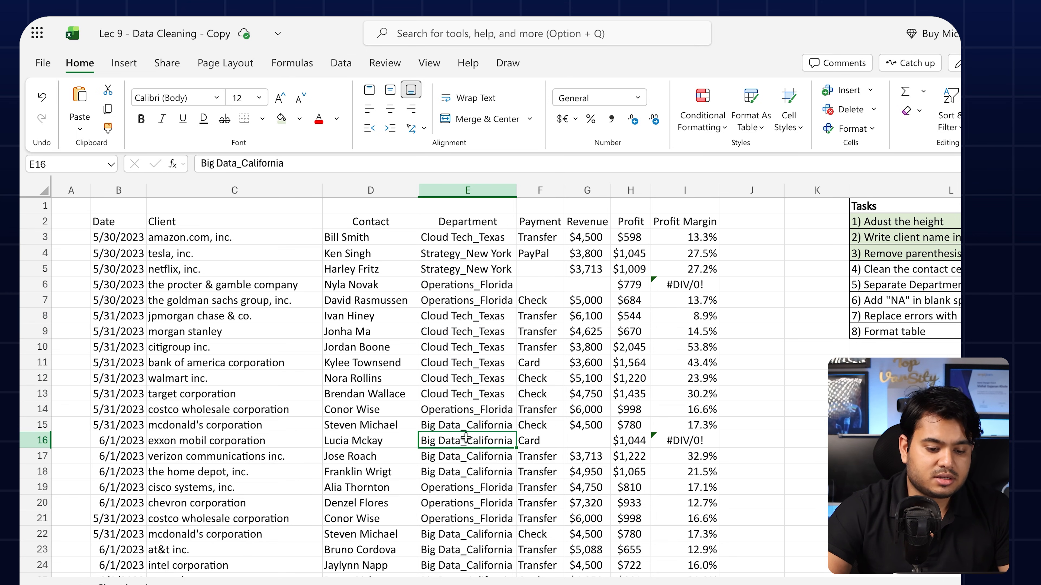
left_click(466, 459)
left_click(465, 474)
left_click(456, 254)
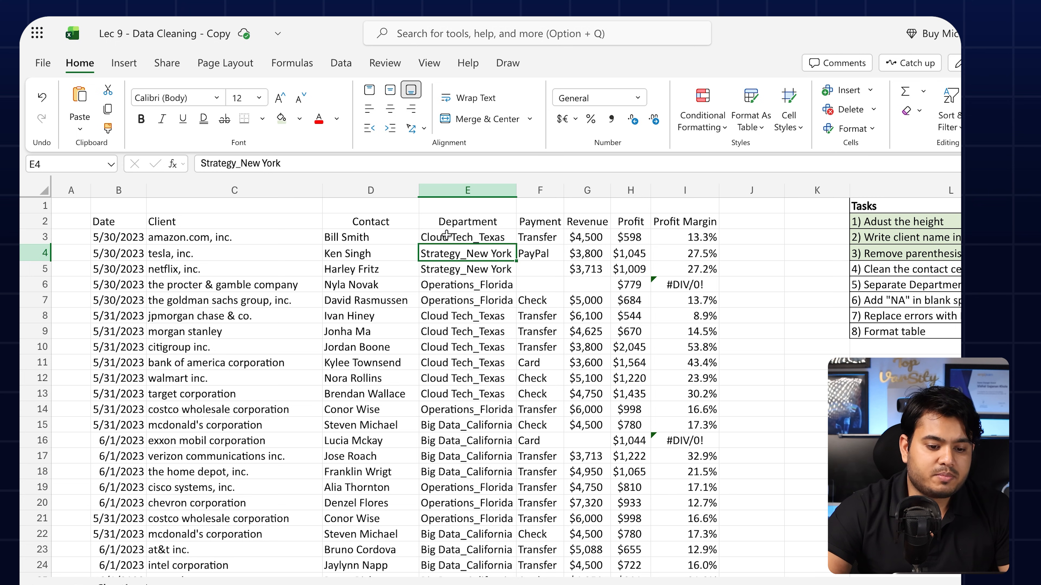
Select the Department entries from E3 to E33 and open Split Text to Columns
left_click(502, 241)
scroll(501, 239, "down", 3)
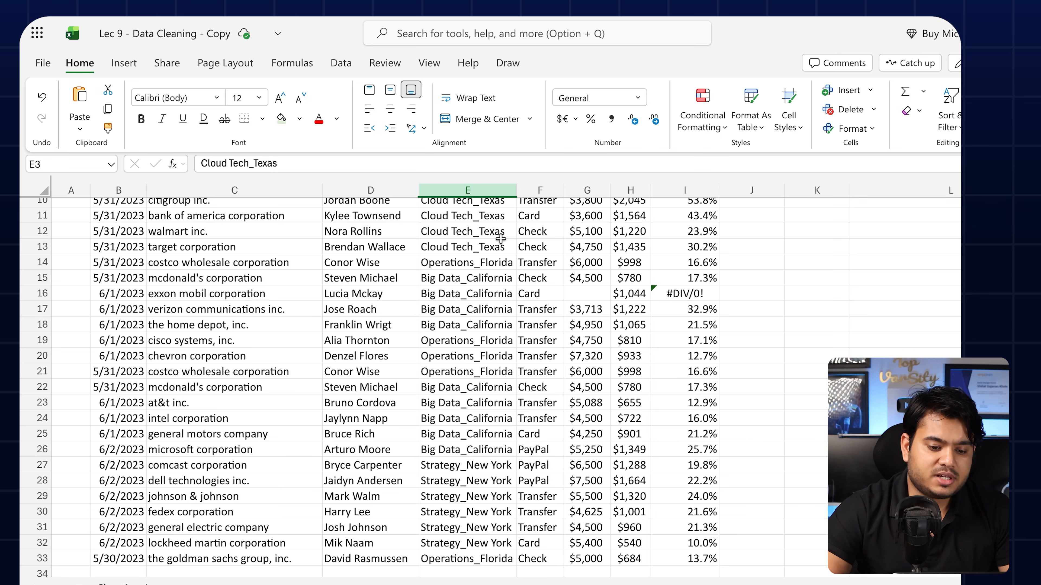
key("ctrl+shift+Down")
scroll(500, 238, "up", 3)
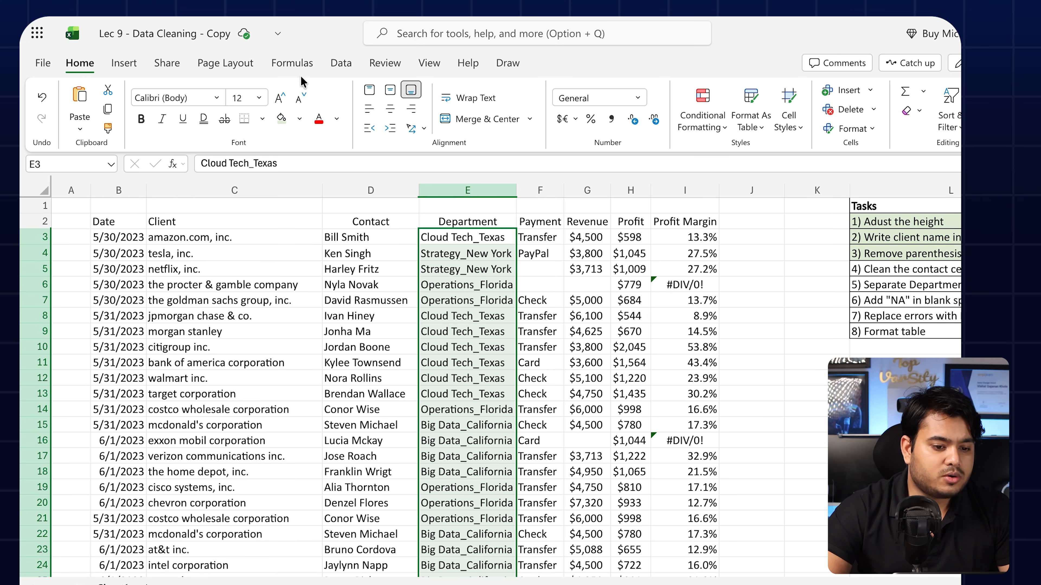
left_click(340, 66)
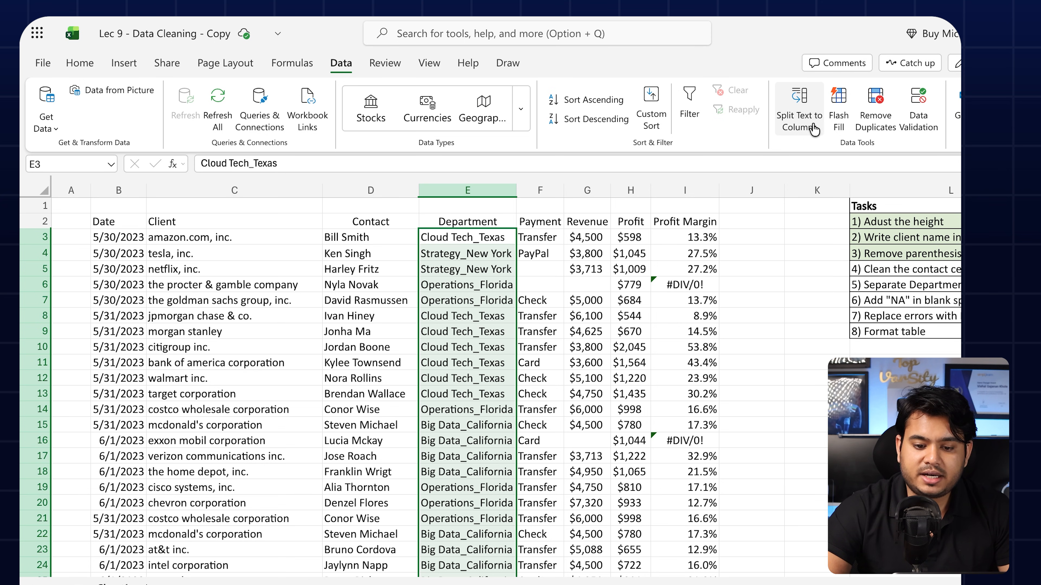
left_click(815, 132)
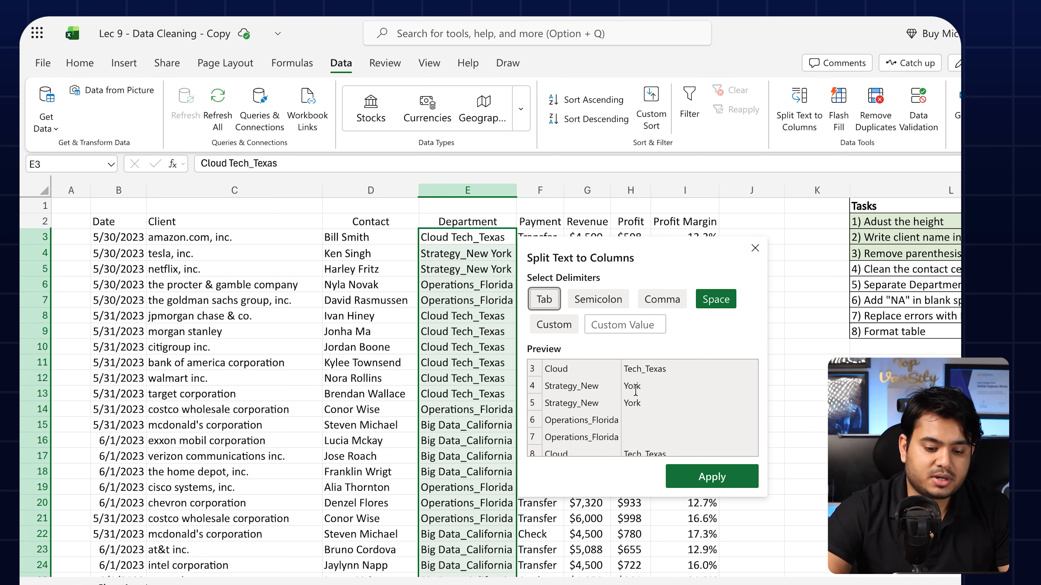
Inspect the split preview with the Space delimiter, then switch that delimiter off
left_click_drag(623, 389, 651, 386)
left_click(651, 385)
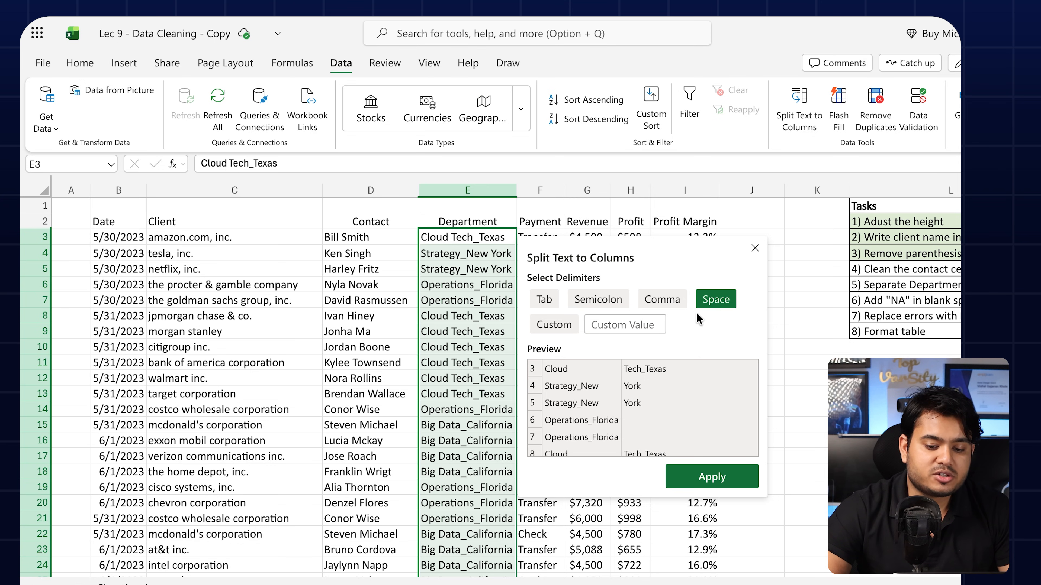
left_click(720, 300)
left_click(721, 299)
left_click(721, 299)
left_click(720, 299)
left_click(720, 298)
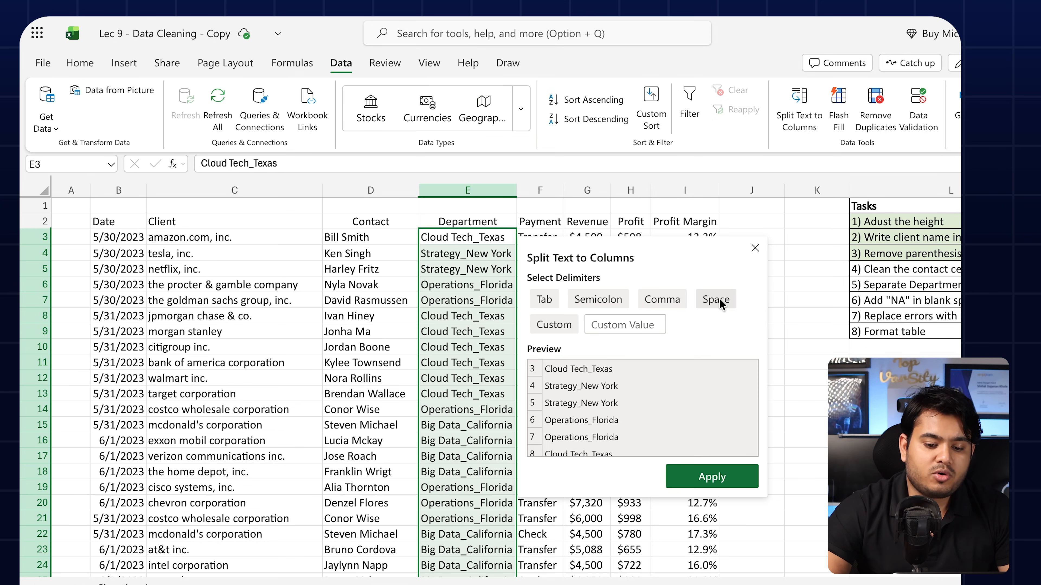
Split the Department entries with an underscore as the custom delimiter
left_click(560, 326)
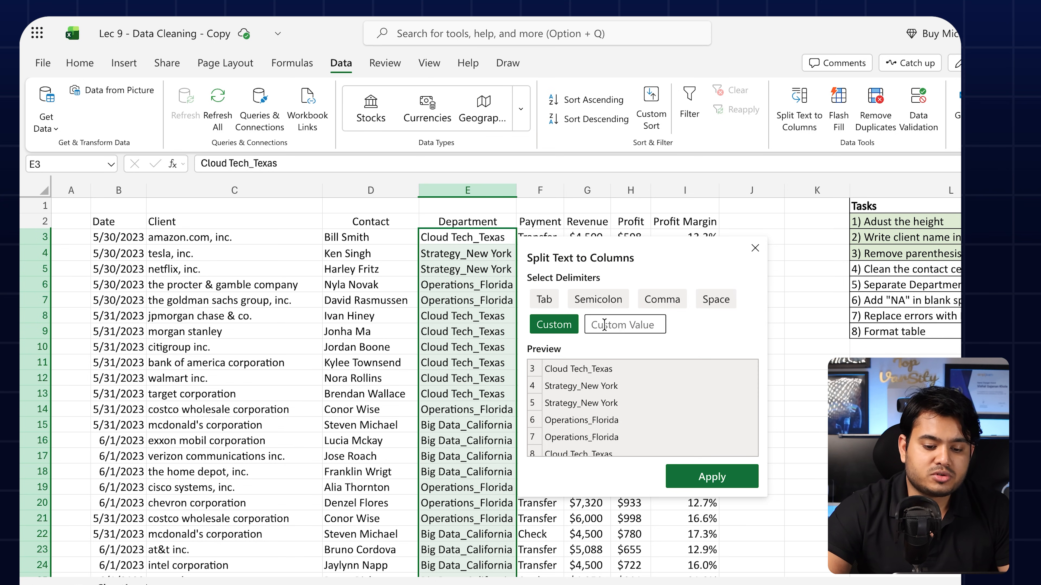
left_click(612, 327)
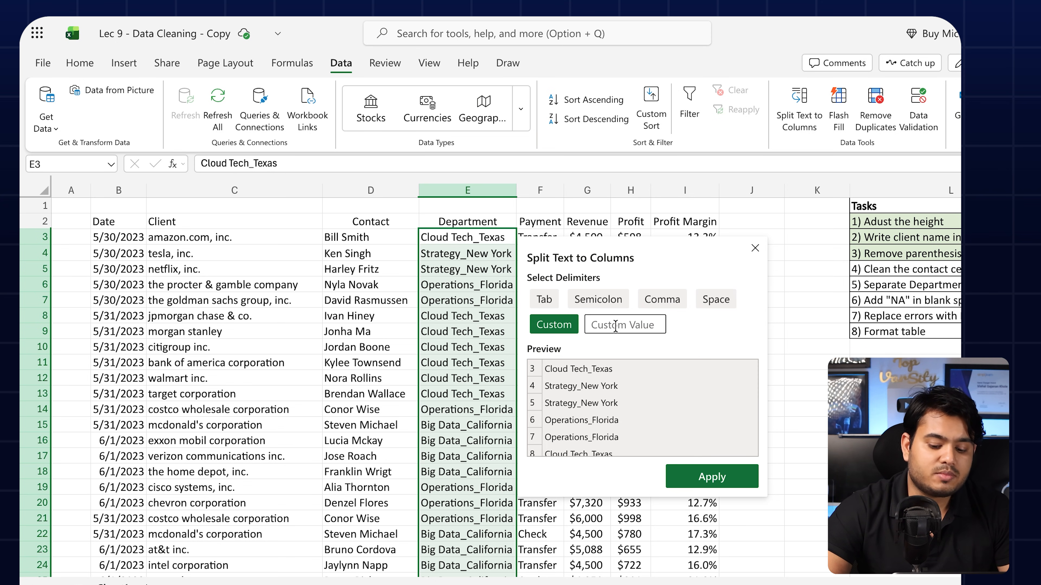
type("_")
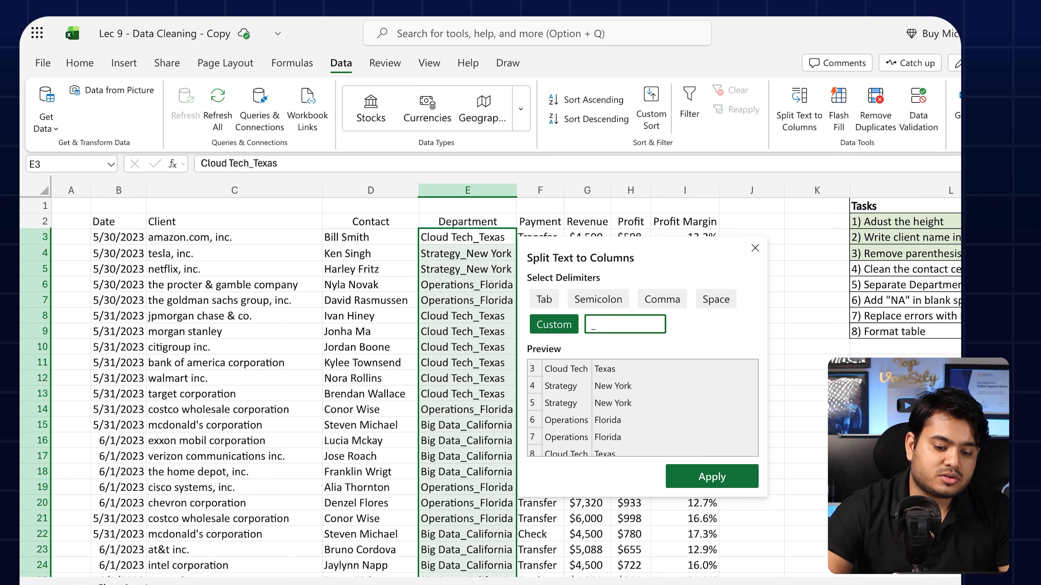
scroll(576, 383, "down", 5)
scroll(576, 384, "up", 5)
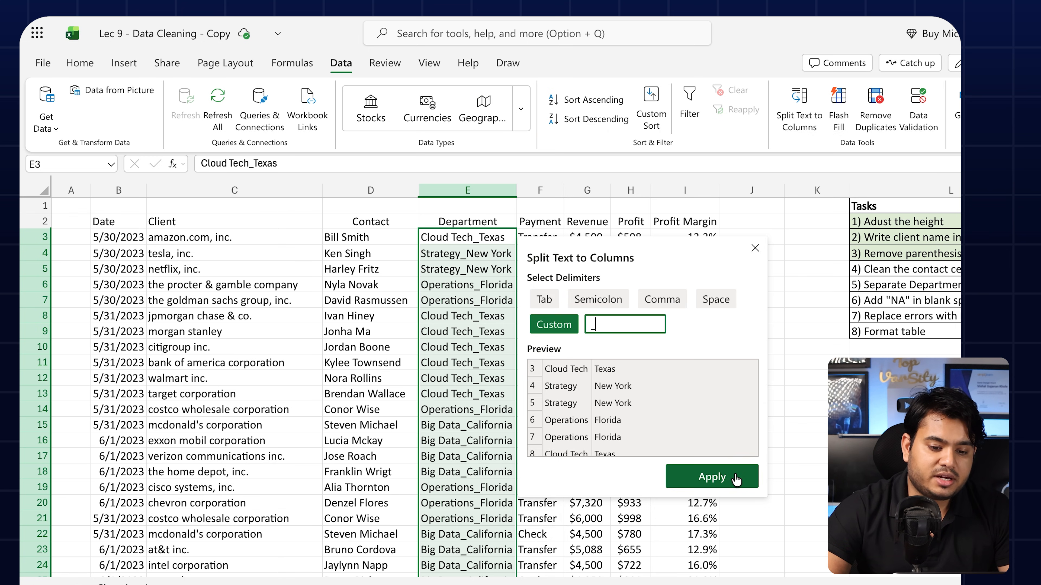
left_click(738, 474)
Examine the split result across the Department and Payment columns, comparing the entries with their headers
scroll(553, 205, "up", 1)
left_click_drag(550, 237, 537, 418)
scroll(537, 409, "up", 1)
scroll(537, 408, "up", 5)
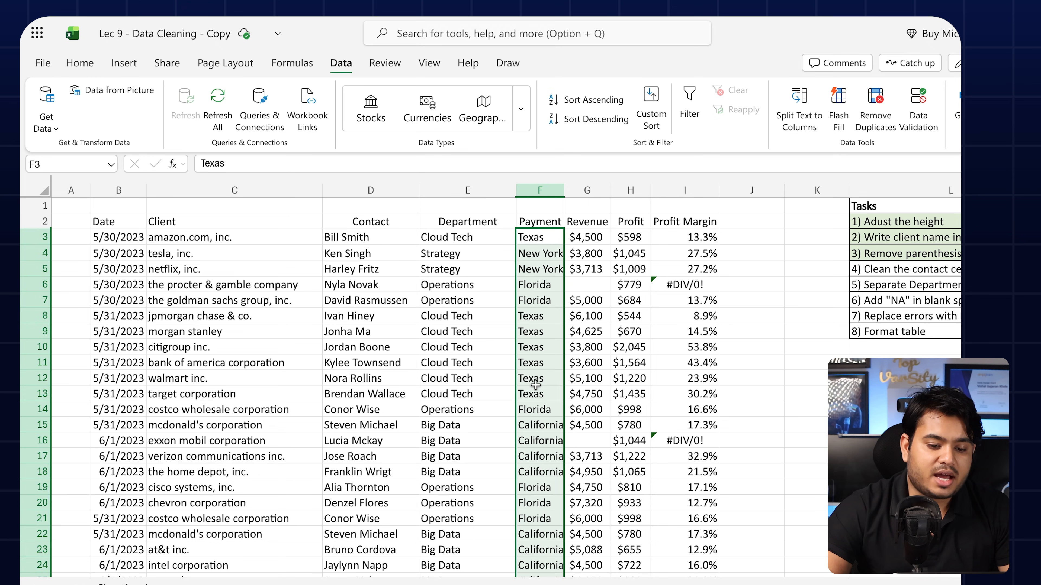
left_click(478, 221)
left_click_drag(530, 237, 535, 376)
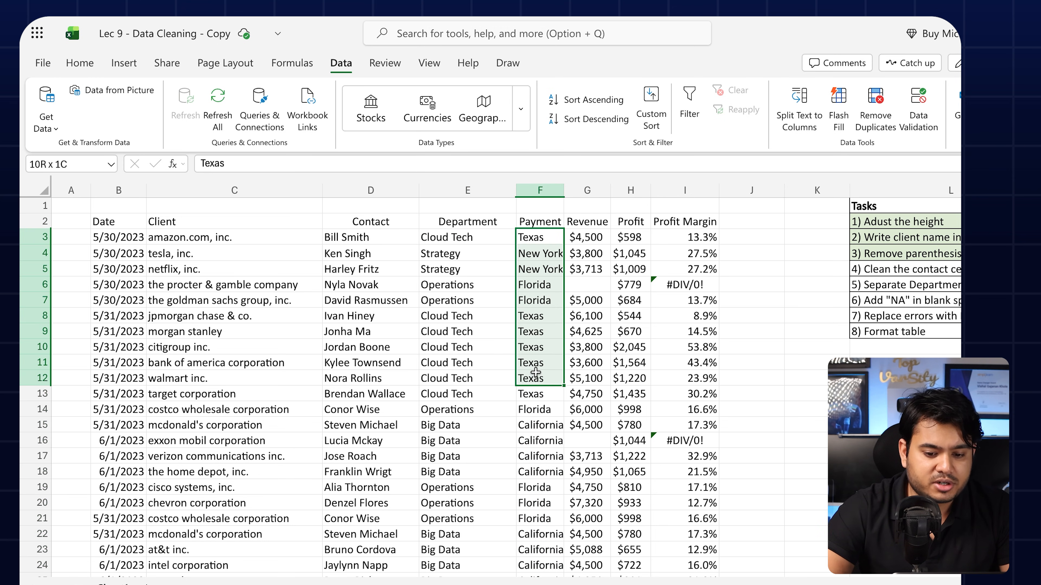
left_click(536, 375)
left_click(542, 230)
left_click(542, 223)
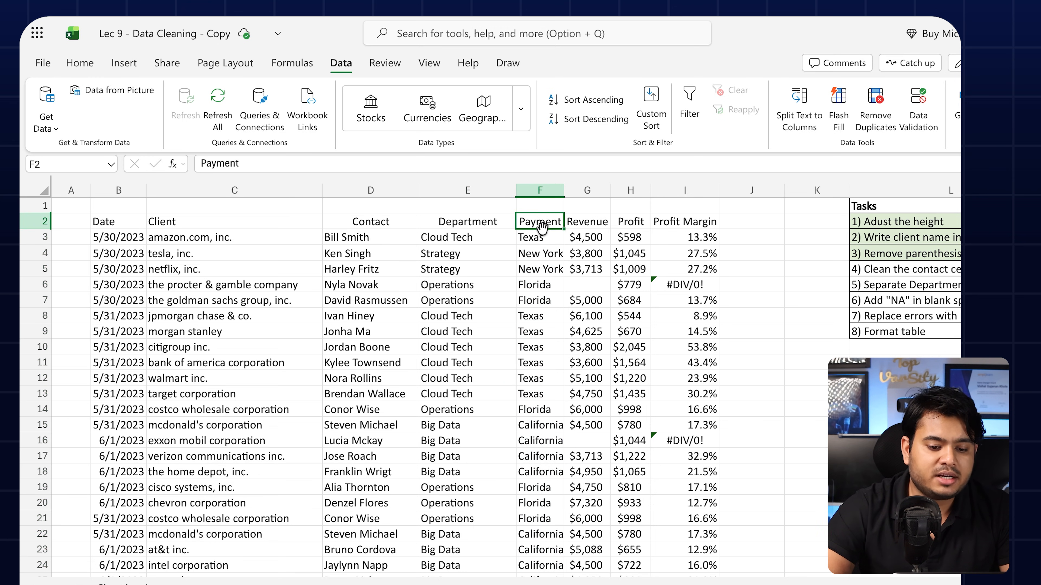
Undo the underscore split of the Department column
left_click_drag(546, 237, 541, 364)
scroll(542, 364, "up", 5)
left_click(549, 288, "ctrl")
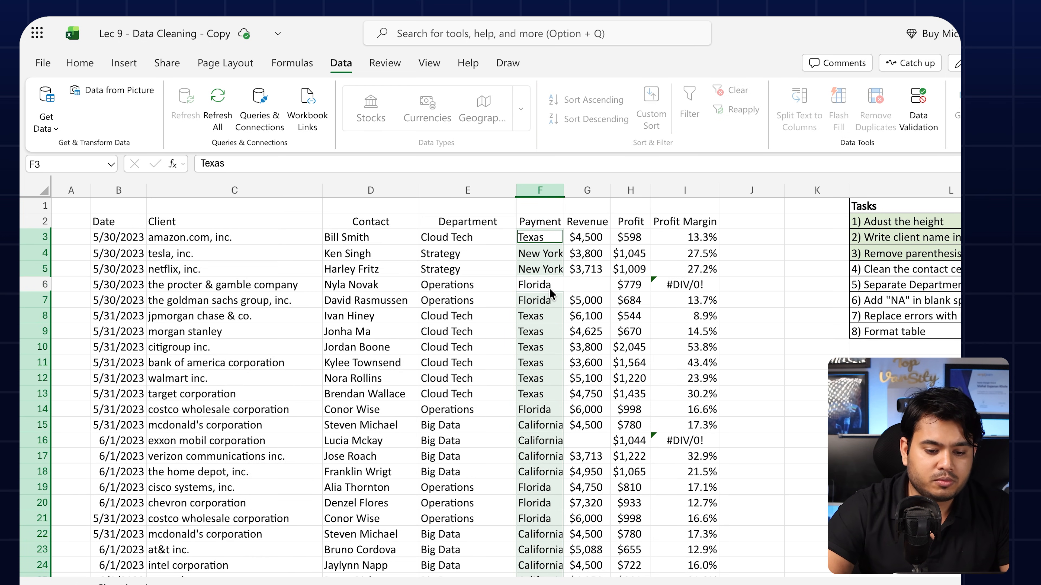
key("super+z")
left_click(550, 289)
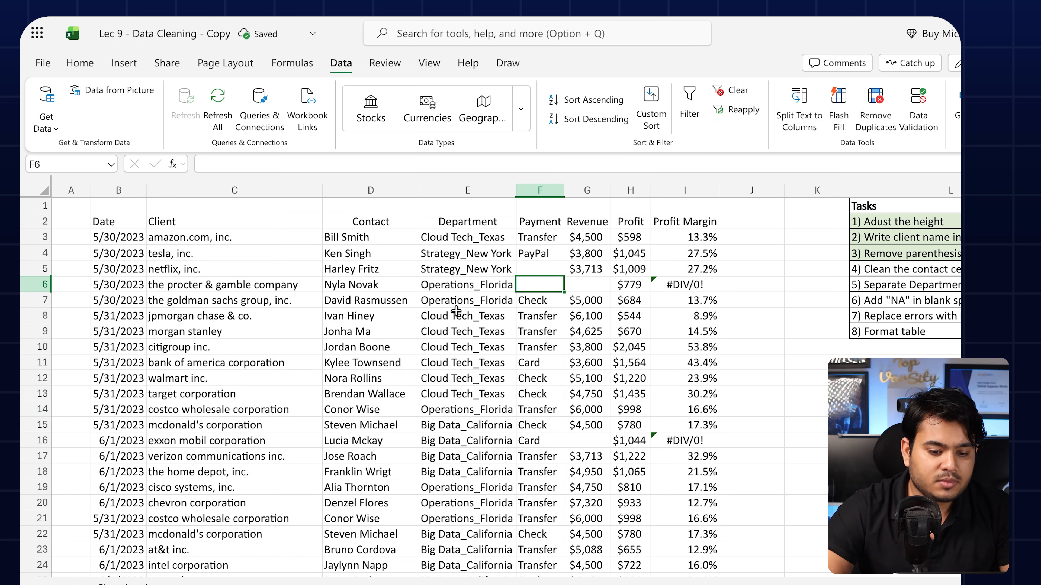
Insert a blank column before Payment and split the Department entries at the underscore into it
right_click(541, 190)
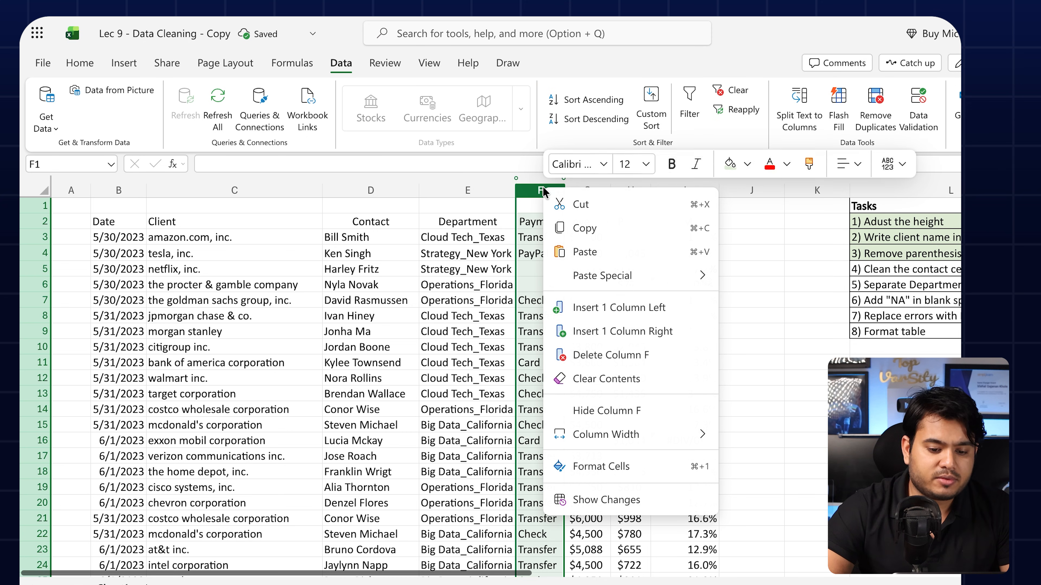
left_click(596, 307)
left_click(496, 237)
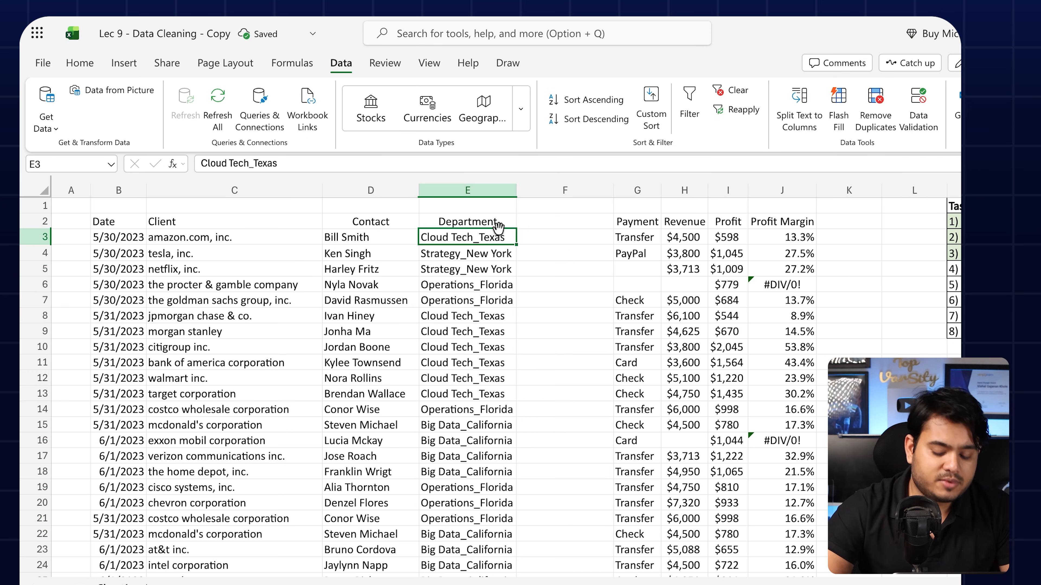
scroll(498, 230, "down", 3)
key("ctrl+shift+Down")
scroll(496, 237, "up", 3)
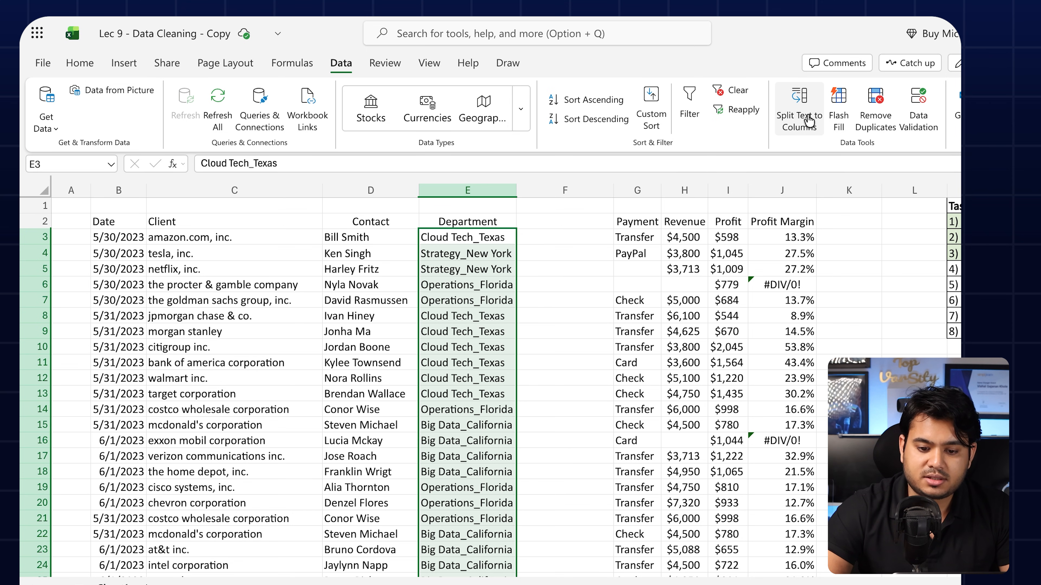
left_click(799, 108)
left_click(615, 326)
left_click(735, 486)
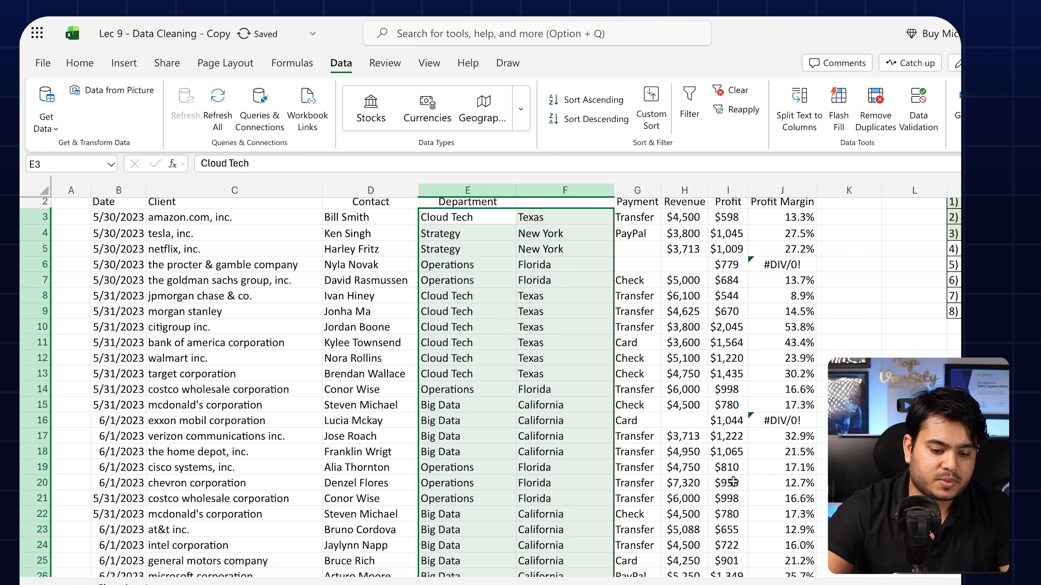
scroll(549, 243, "up", 1)
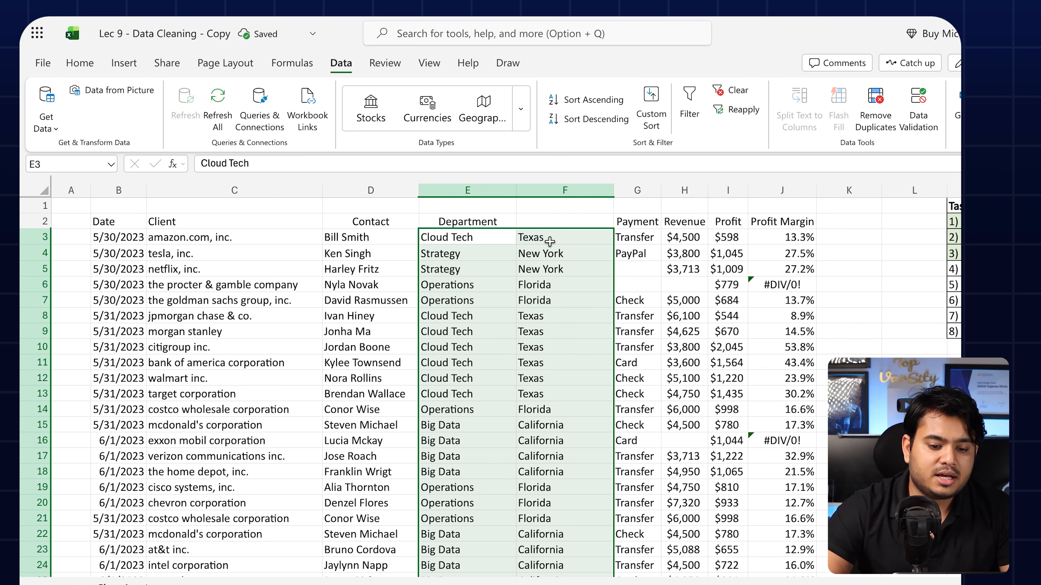
Enter Region as the header of the new column beside Department
left_click(552, 222)
left_click(553, 268)
scroll(549, 315, "down", 8)
scroll(545, 311, "up", 8)
left_click(561, 221)
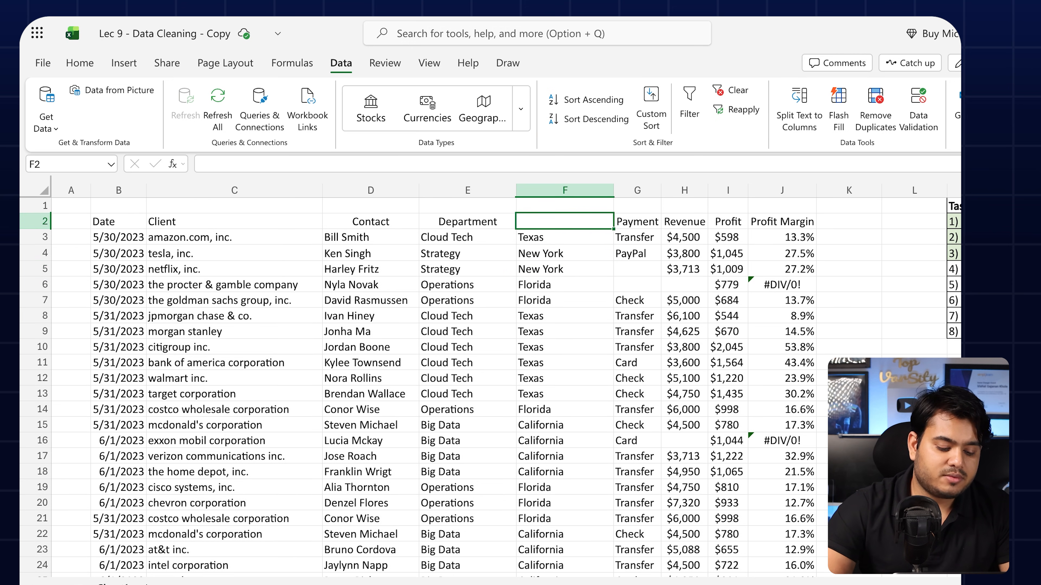
type("Regi")
Examine the separated Department and Region columns, comparing the entries with their headers
key("super+shift+Down")
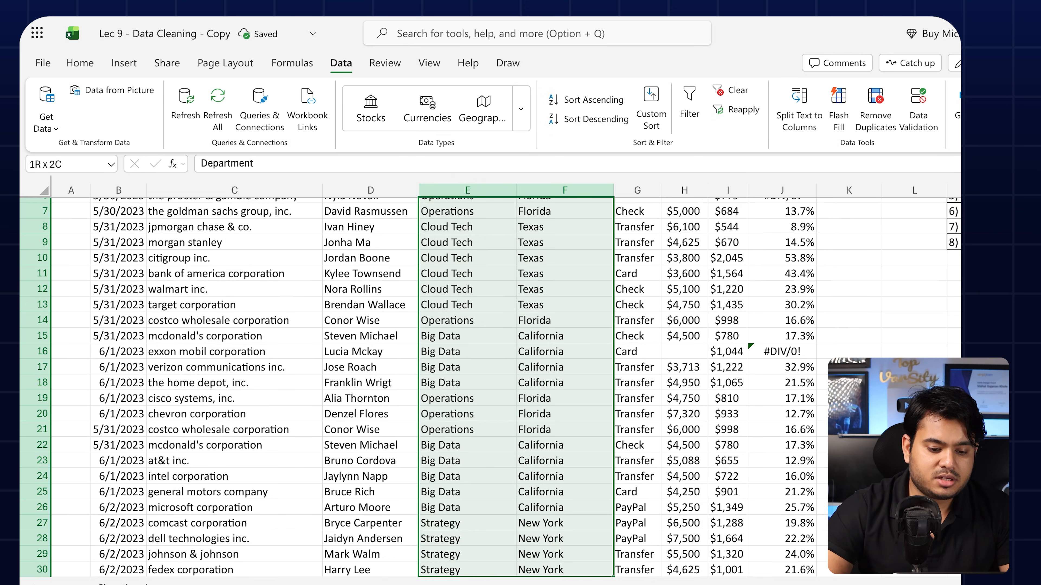
left_click_drag(560, 581, 563, 415)
scroll(563, 412, "up", 8)
left_click(549, 254)
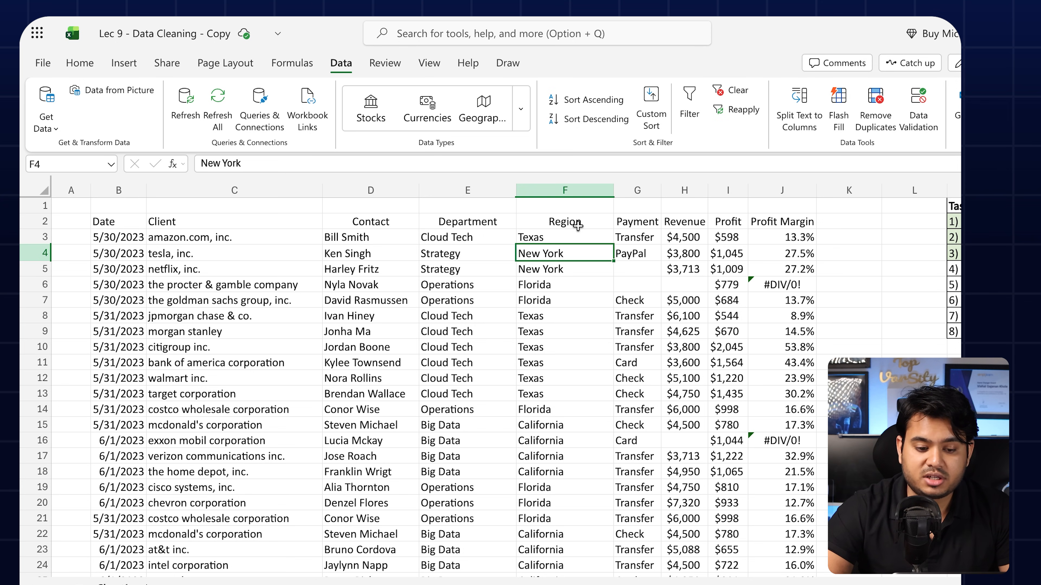
left_click_drag(483, 216, 561, 221)
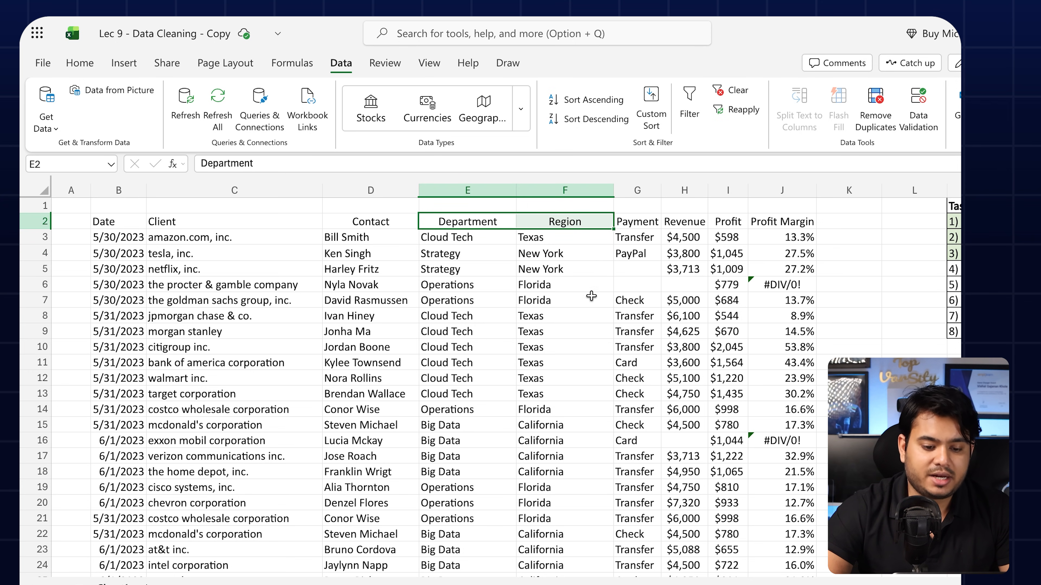
left_click_drag(497, 243, 519, 394)
left_click(521, 394)
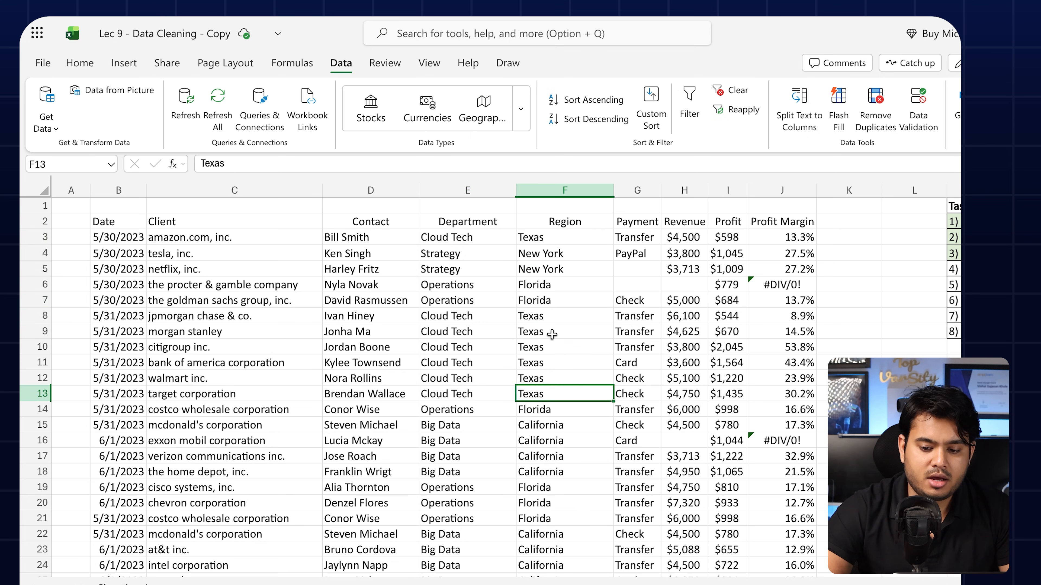
Set the status of task 5, Separate Department and Region, to Completed
scroll(552, 335, "right", 5)
scroll(551, 335, "right", 3)
left_click(651, 284)
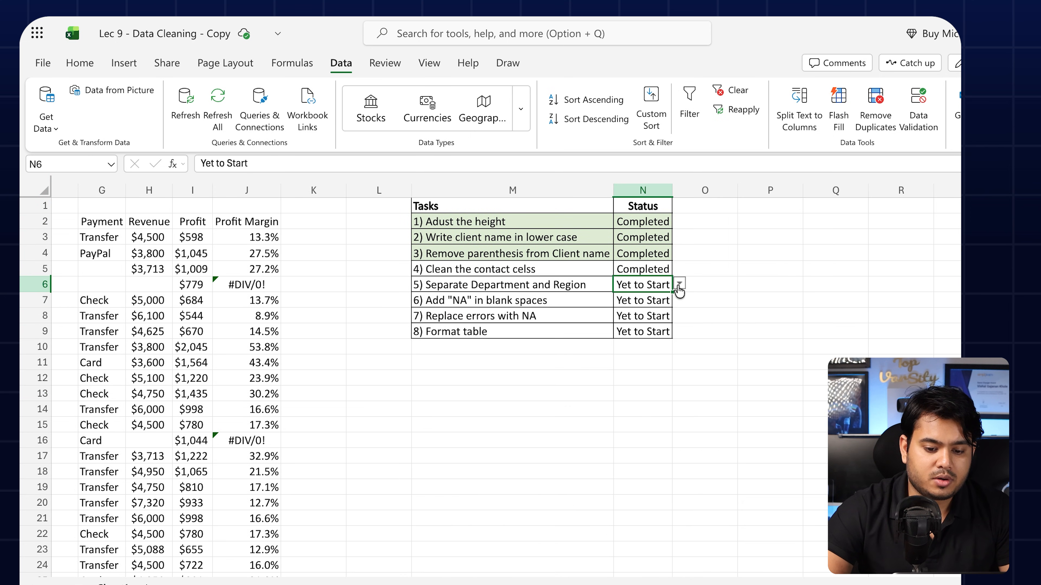
left_click(679, 283)
left_click(658, 308)
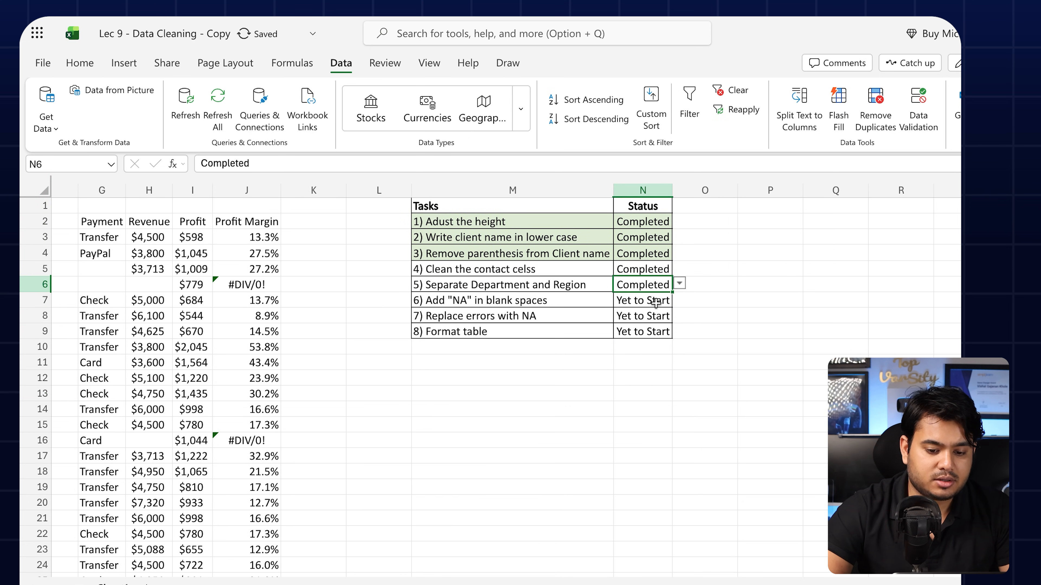
Turn on filtering for the whole dataset, from the Date header through Profit Margin and down to the last row
left_click(550, 302)
scroll(469, 315, "left", 6)
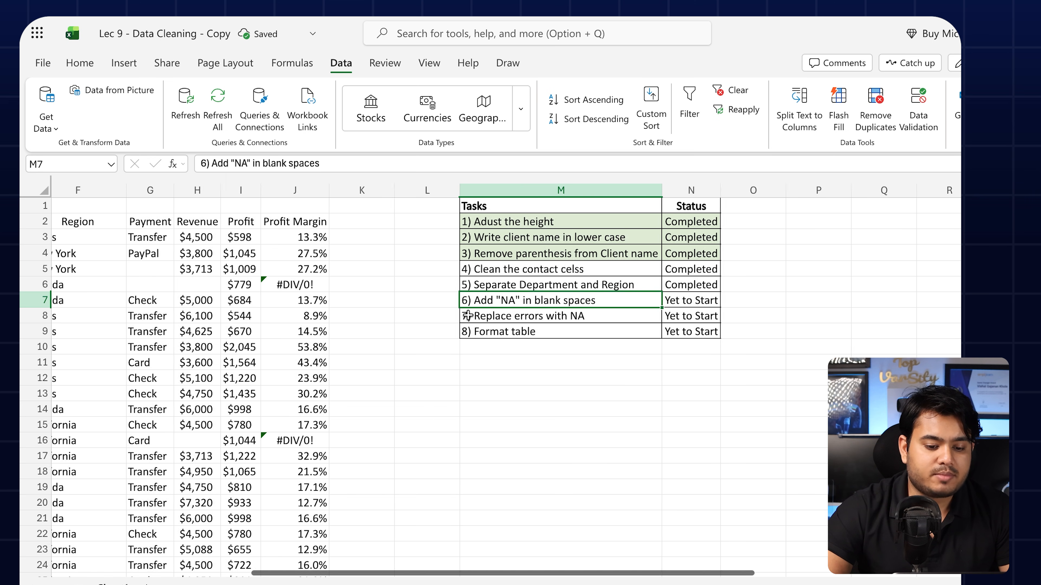
left_click(136, 221)
key("ctrl+shift+Right")
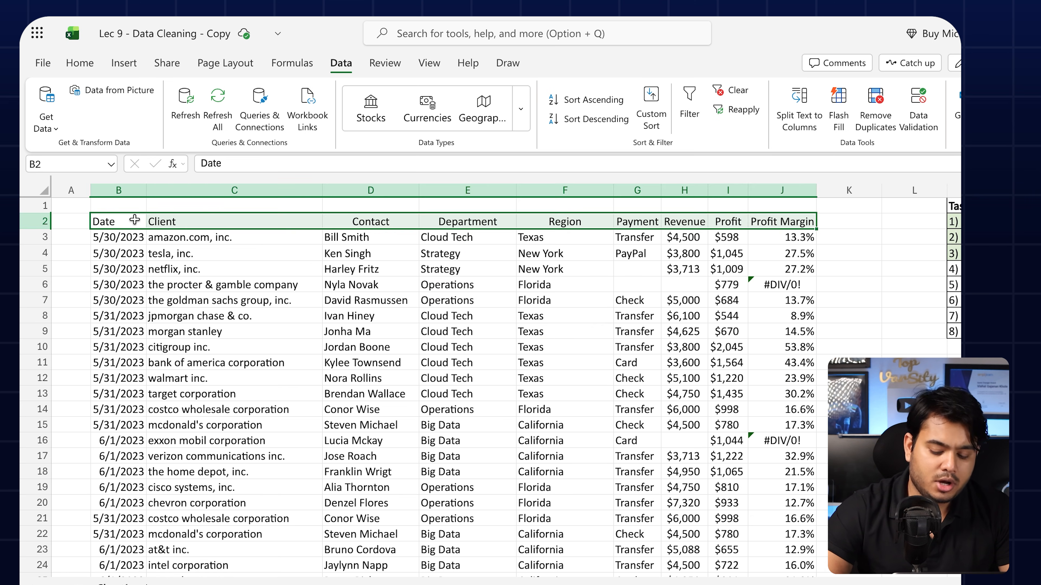
key("ctrl+shift+Down")
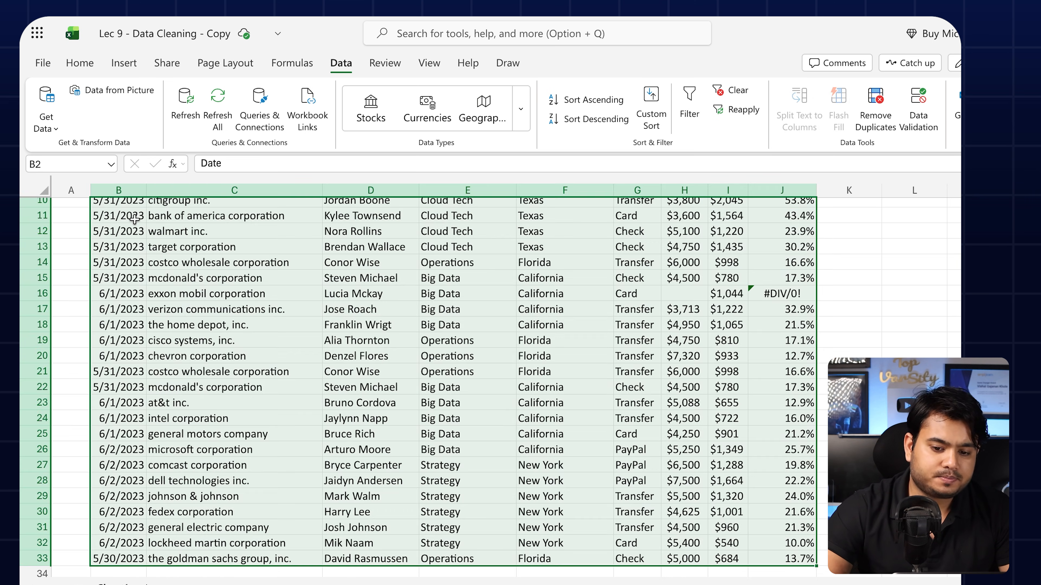
scroll(134, 220, "up", 3)
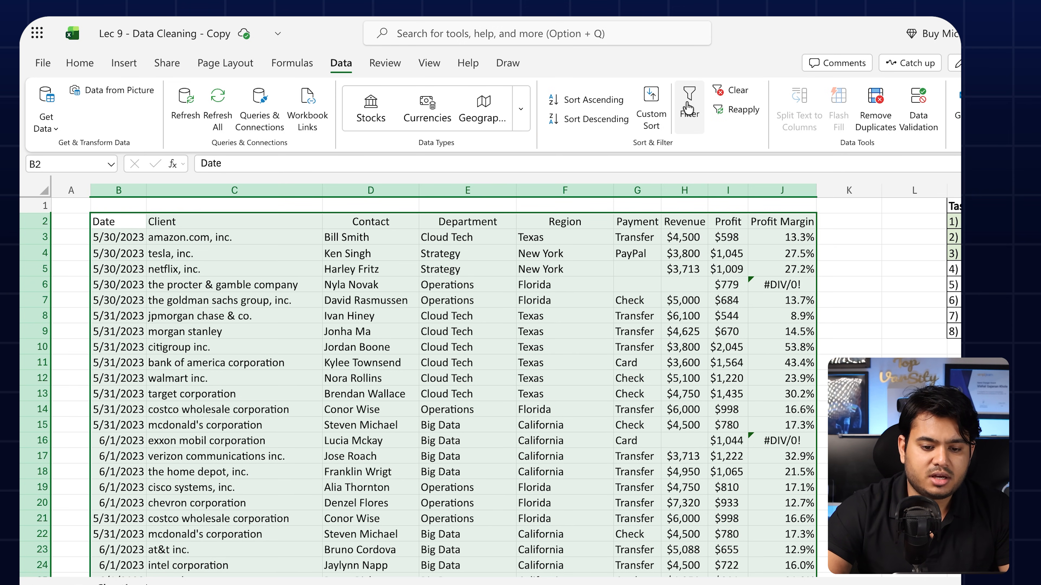
left_click(688, 111)
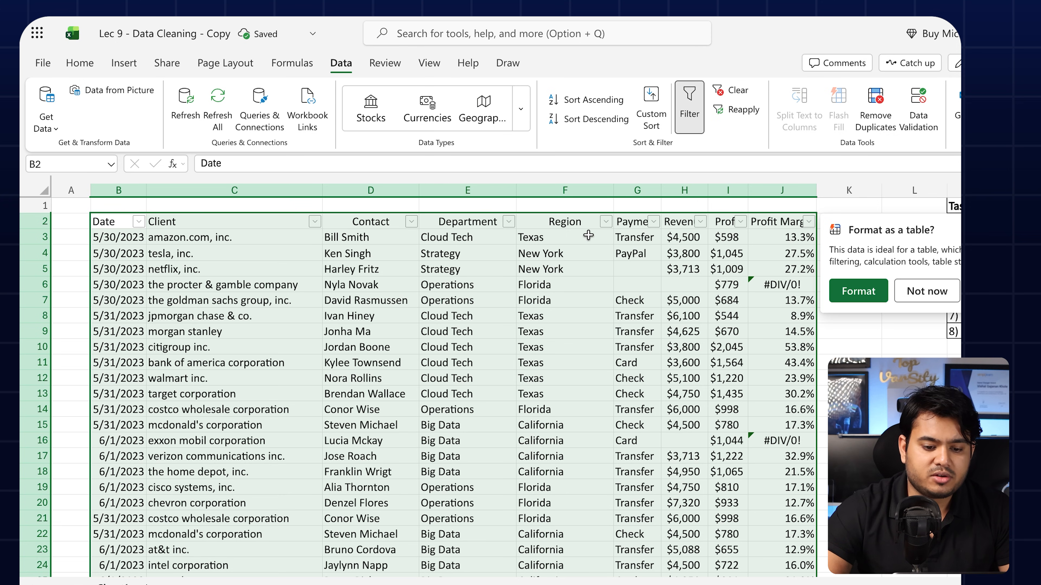
Check the filter value lists of the Contact, Client, Date, Department and Region columns for blank entries
left_click(411, 222)
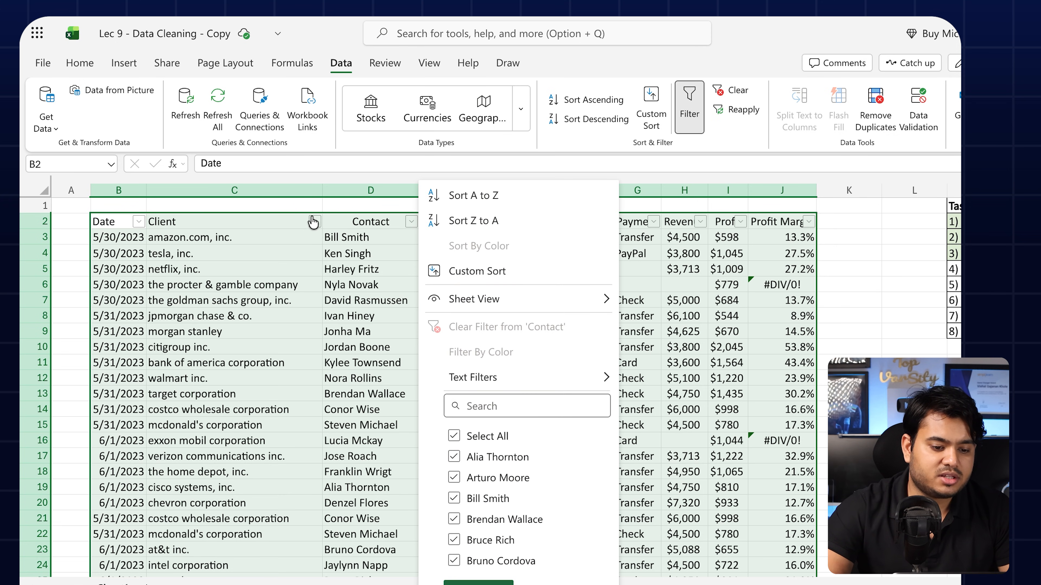
left_click(313, 224)
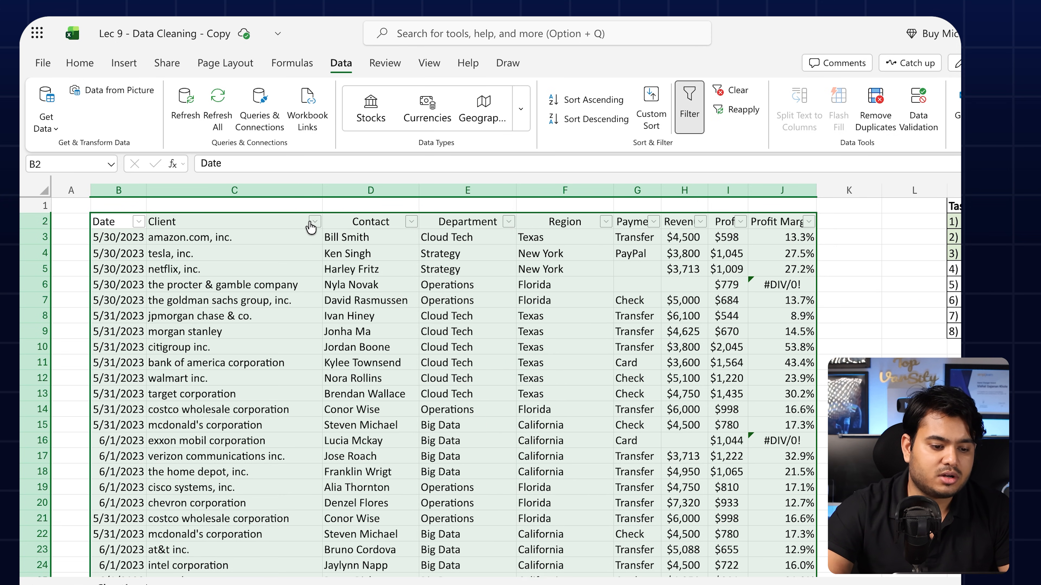
left_click(138, 224)
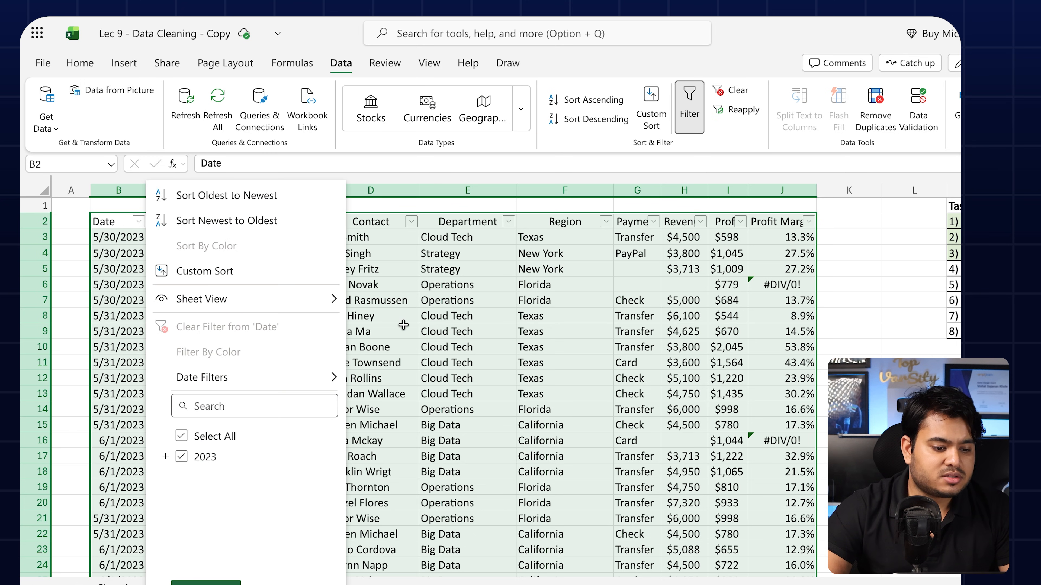
left_click(453, 331)
left_click(315, 222)
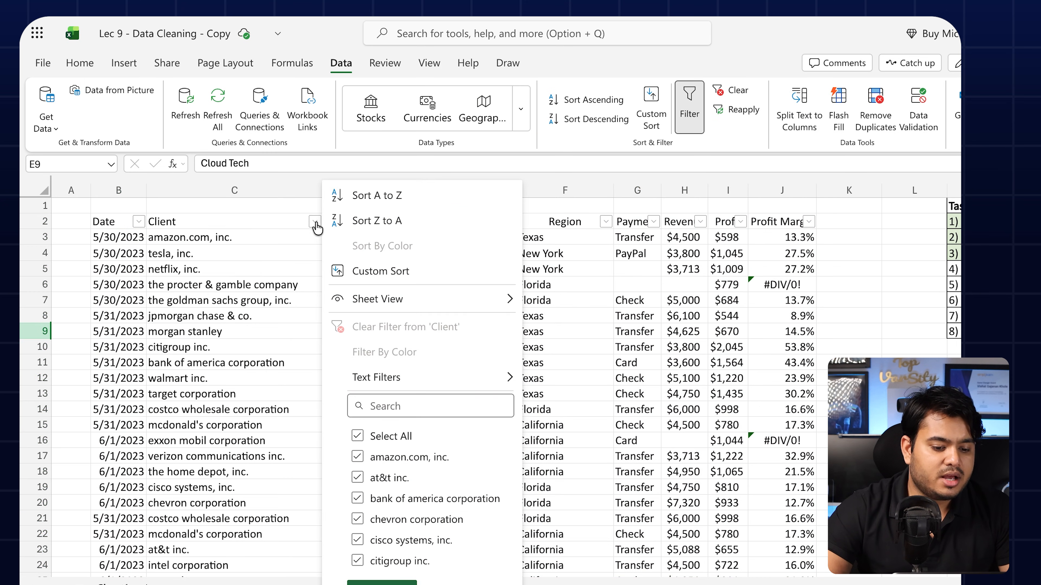
scroll(399, 451, "down", 5)
scroll(395, 455, "up", 5)
left_click(584, 380)
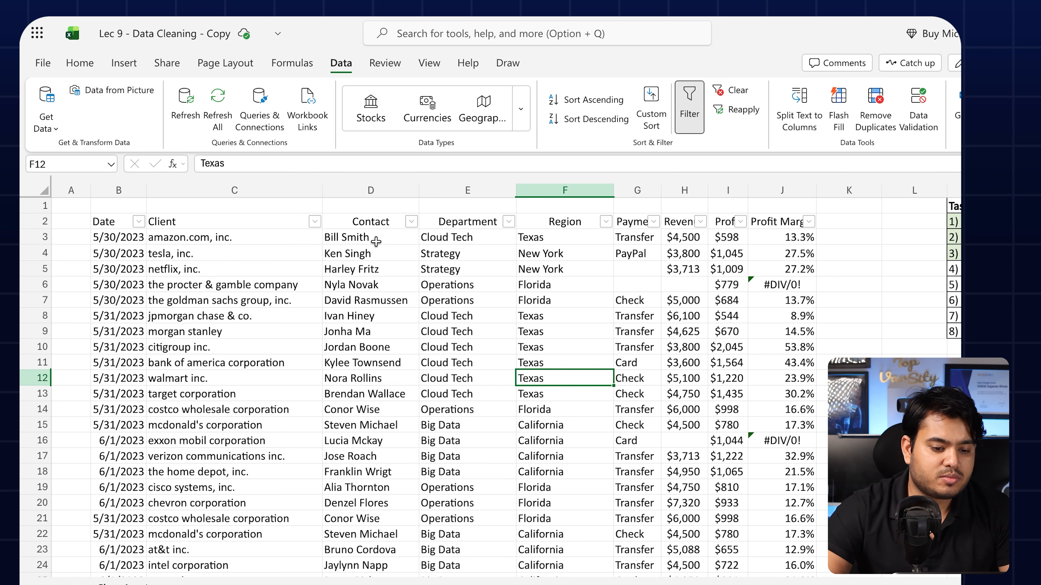
left_click(508, 221)
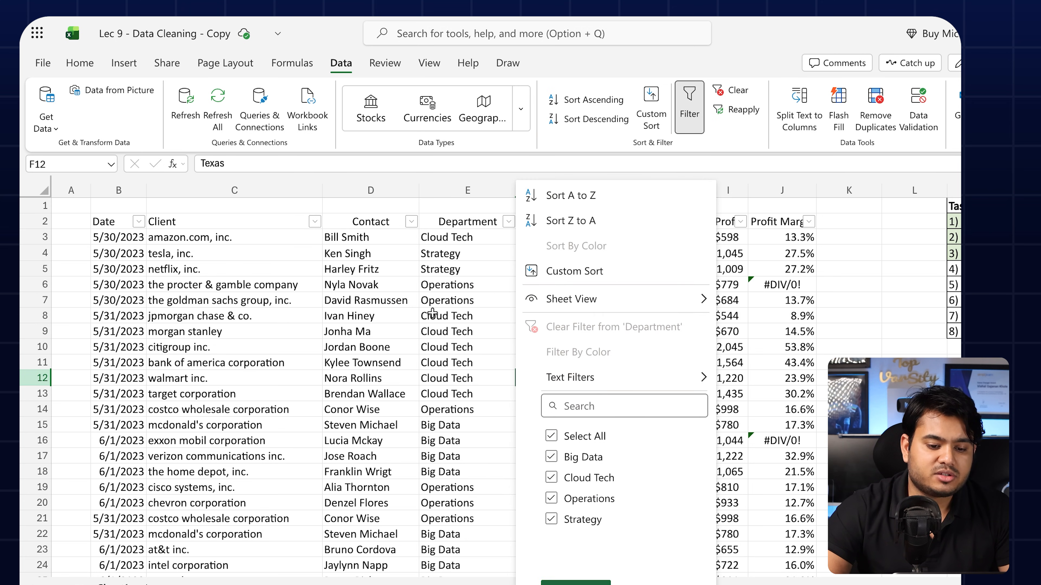
key("Escape")
left_click(606, 221)
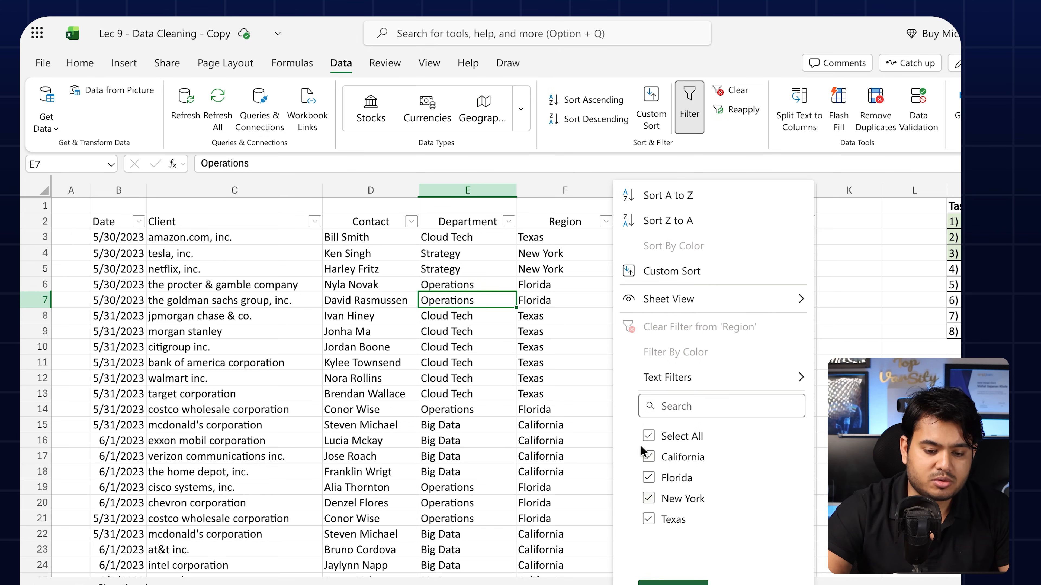
left_click(471, 331)
Filter the Payment column to show only its blank entries
left_click(654, 222)
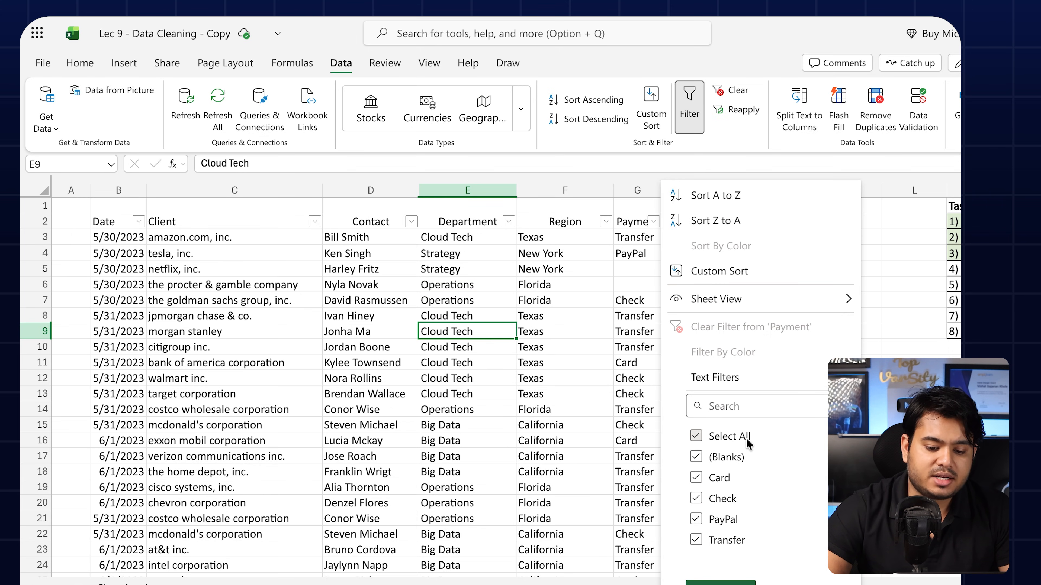
left_click(695, 436)
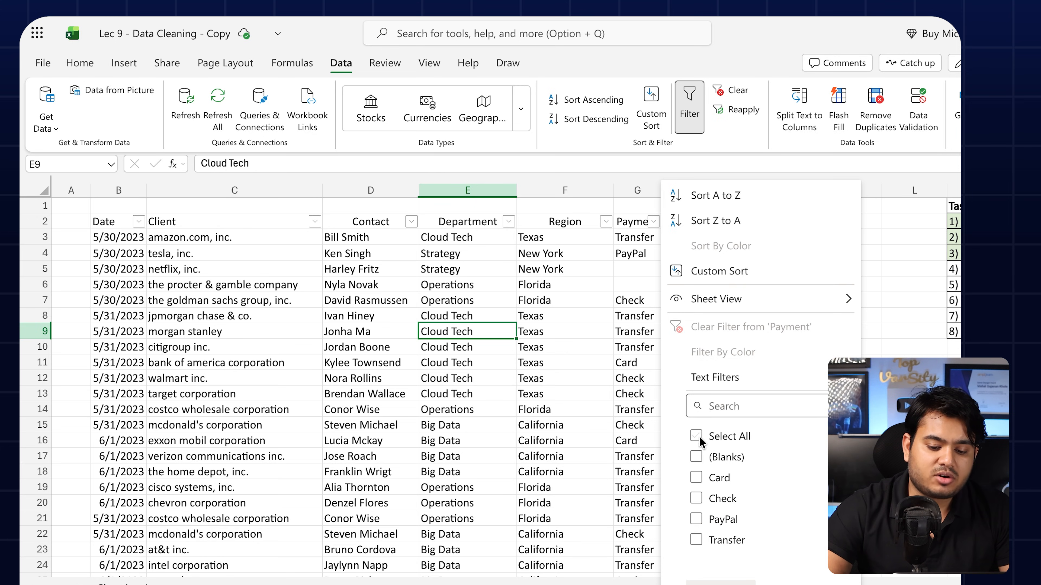
left_click(696, 457)
left_click(720, 583)
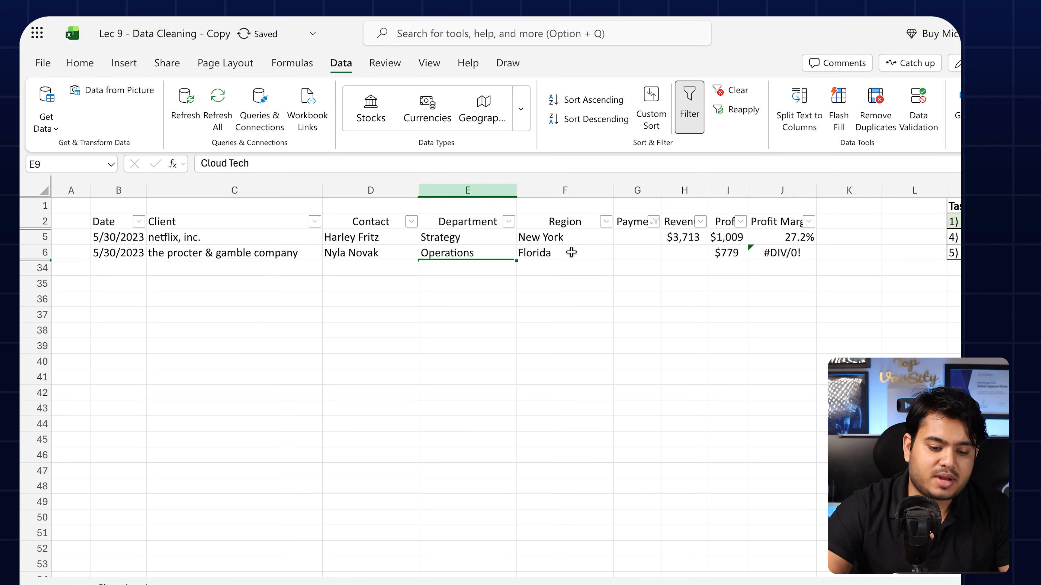
Enter NA in both blank Payment cells and in the blank Revenue cell of the procter & gamble row
left_click(627, 239)
type("NA")
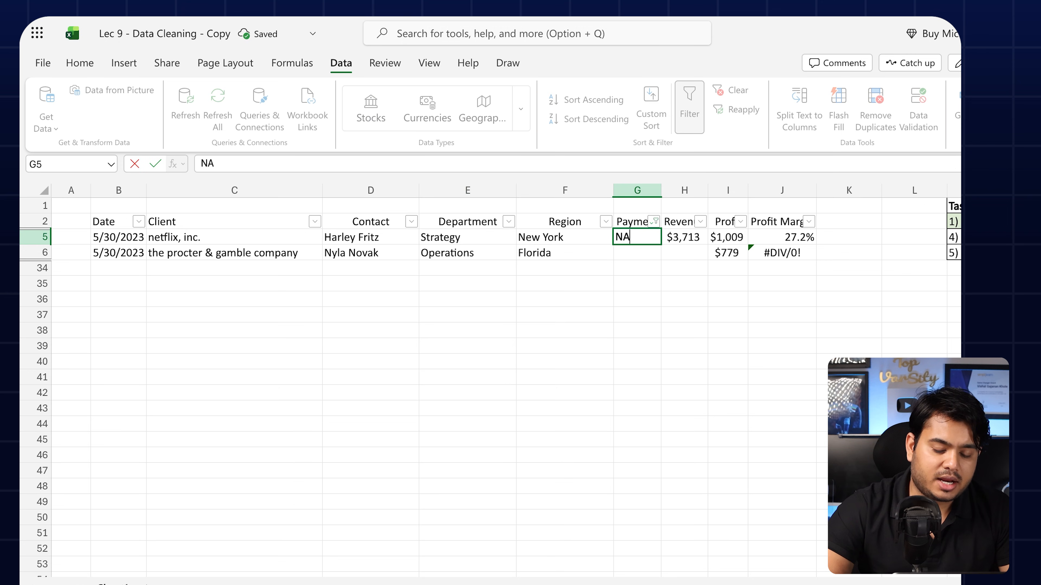
key("Return")
type("NA")
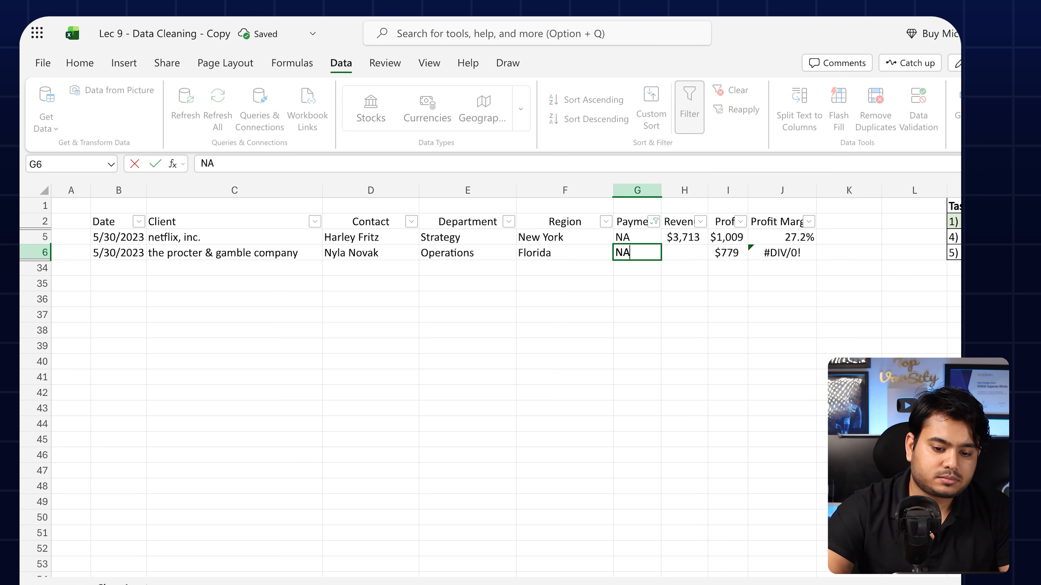
key("Right")
type("NA")
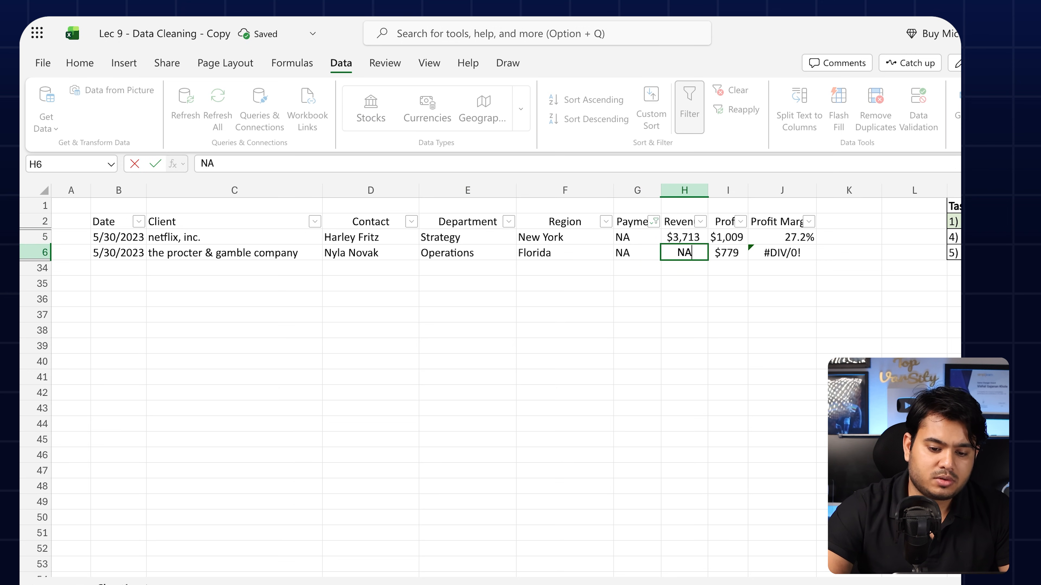
key("Return")
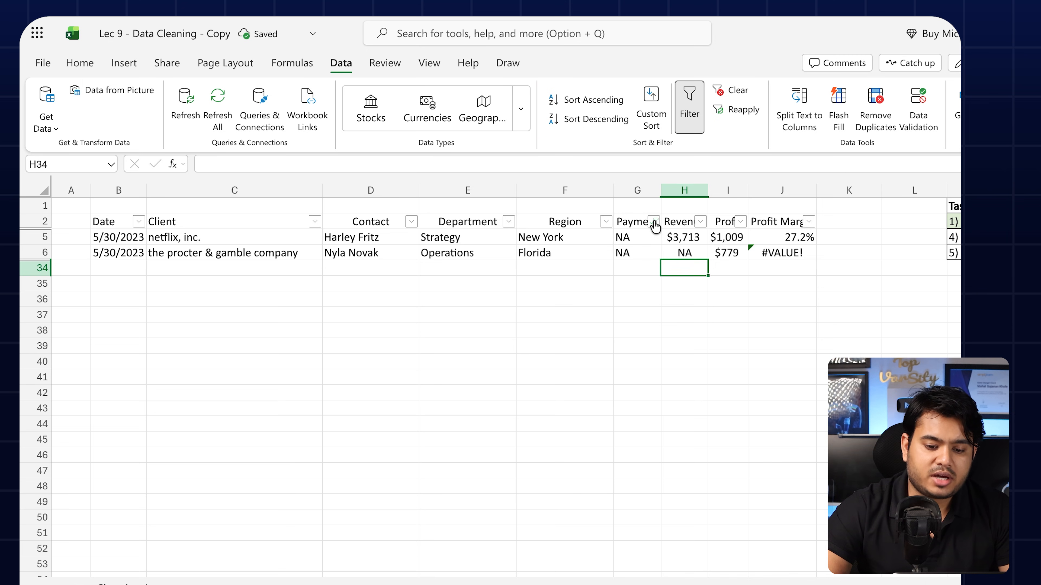
Restore all rows by selecting every value in the Payment filter
left_click(654, 222)
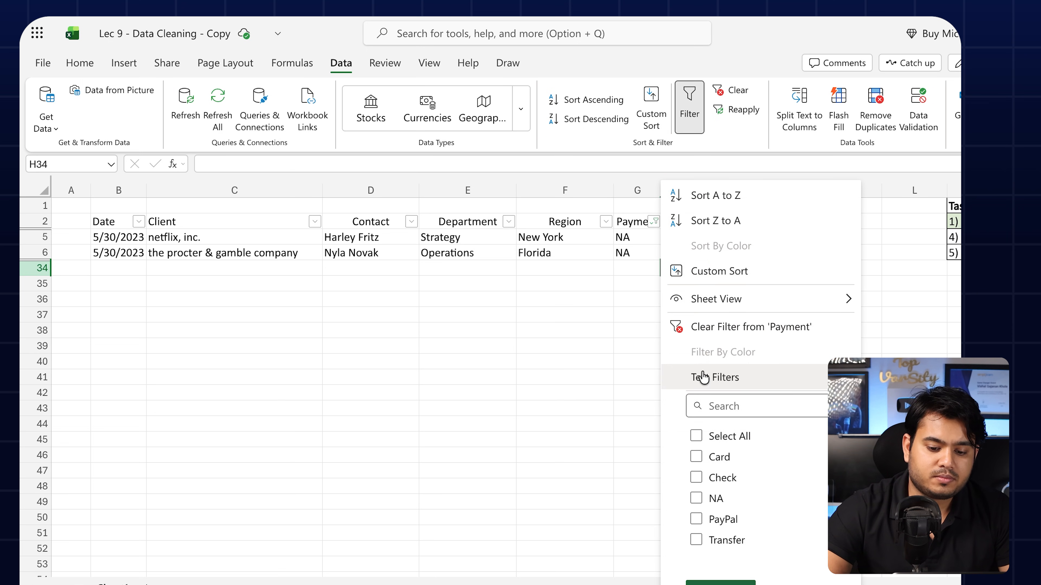
left_click(696, 440)
left_click(720, 582)
left_click(653, 328)
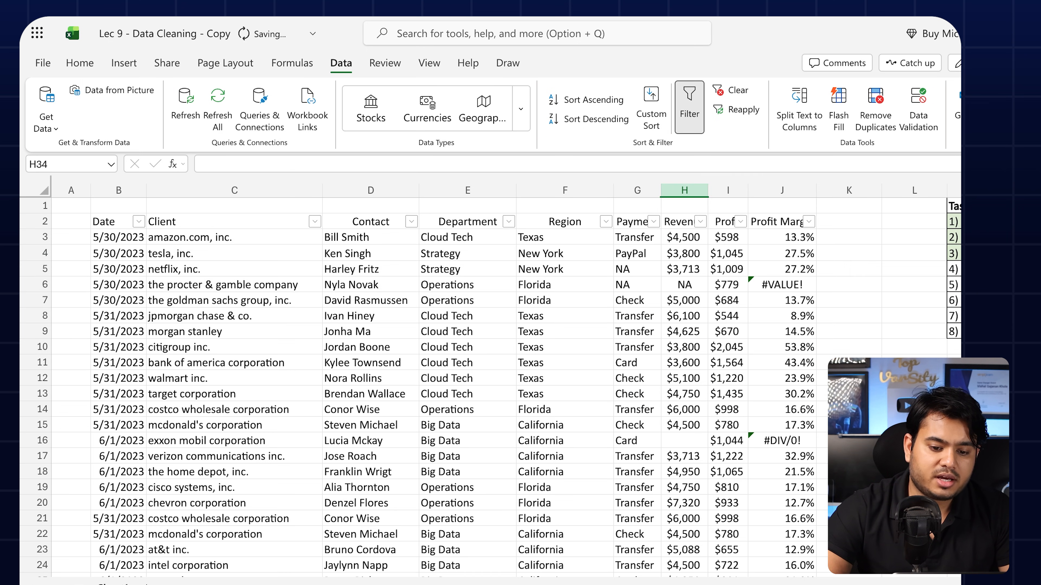
Filter the Revenue column to blanks and enter NA in the exxon mobil corporation row's Revenue cell
left_click(700, 222)
left_click(743, 436)
left_click(743, 456)
left_click(766, 582)
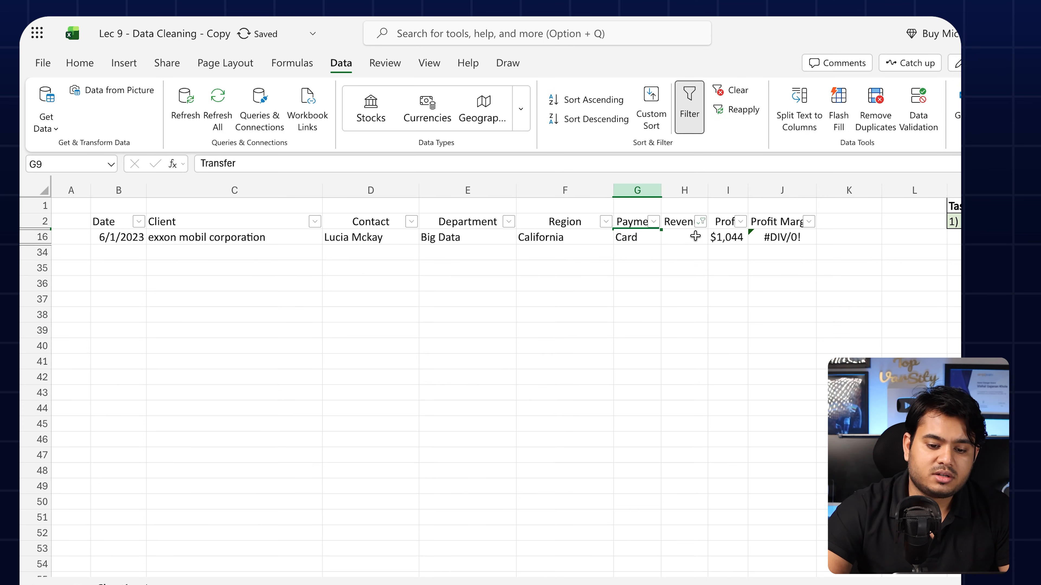
left_click(693, 235)
type("NA")
key("Return")
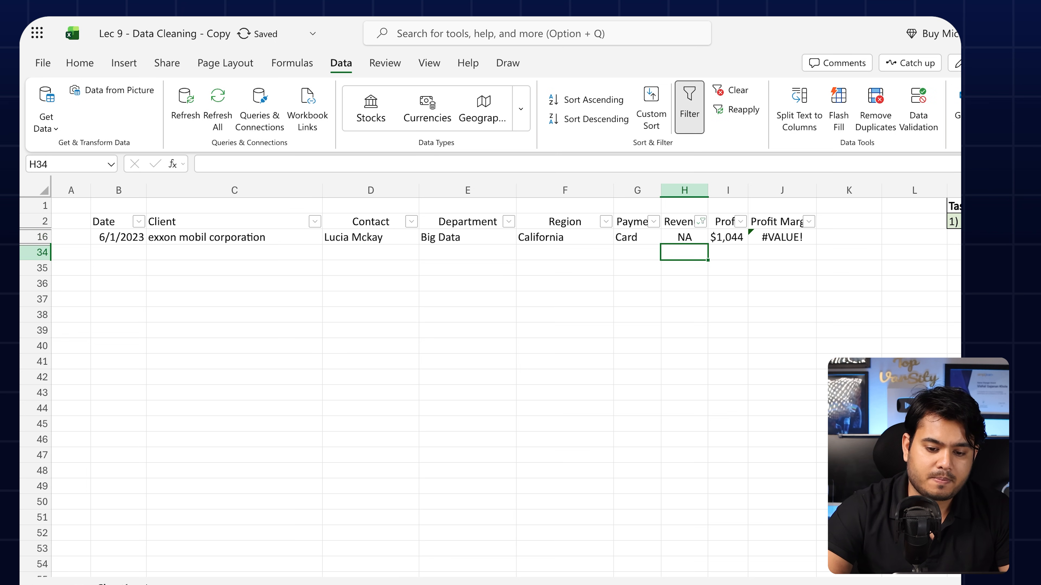
Restore all rows by selecting every value in the Revenue filter
left_click(720, 318)
left_click(702, 221)
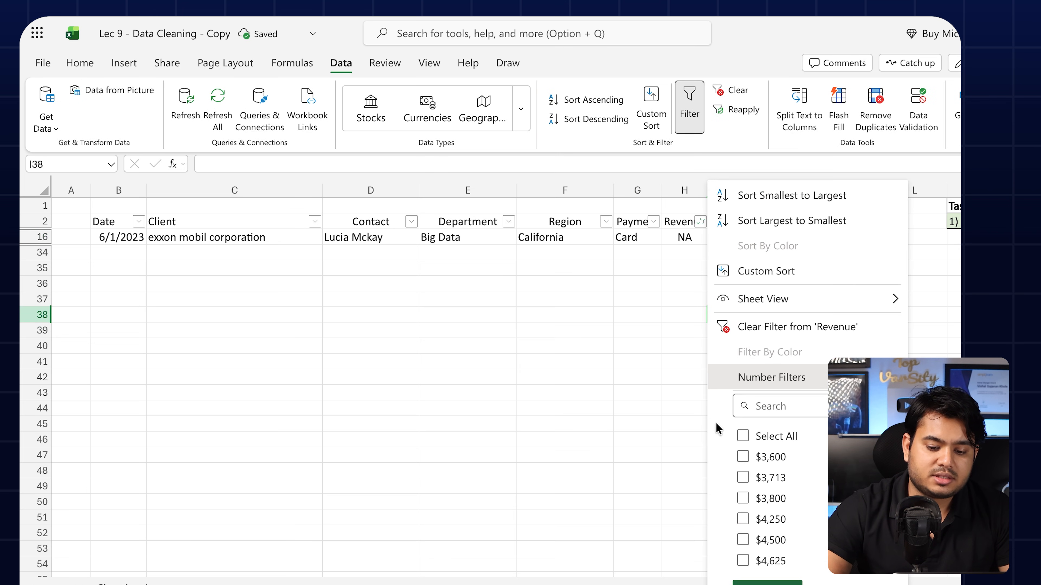
left_click(742, 437)
left_click(767, 583)
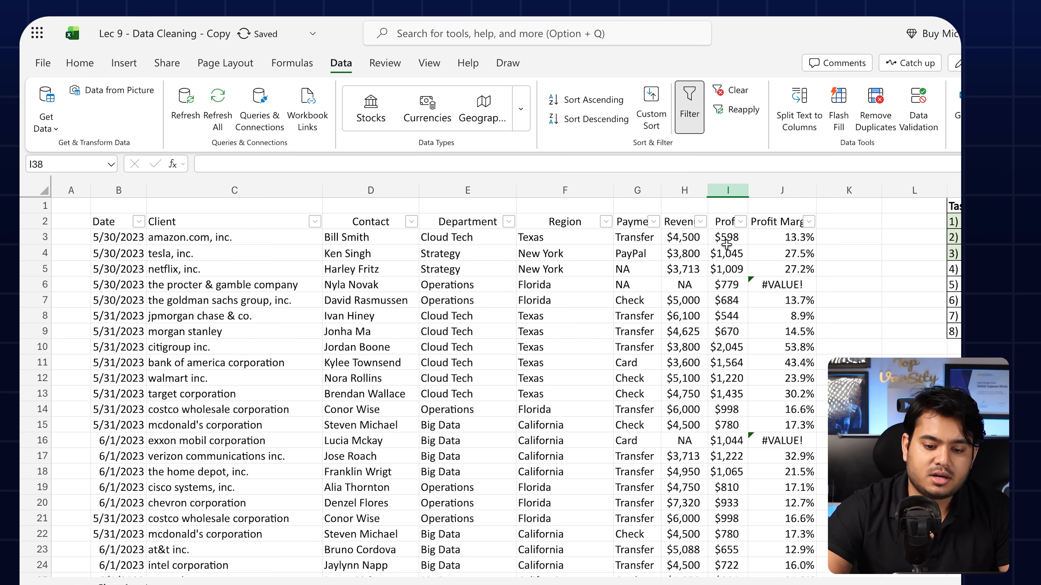
Check the Profit and Profit Margin filter values for blanks and turn off filtering on the table
left_click(740, 222)
left_click(599, 313)
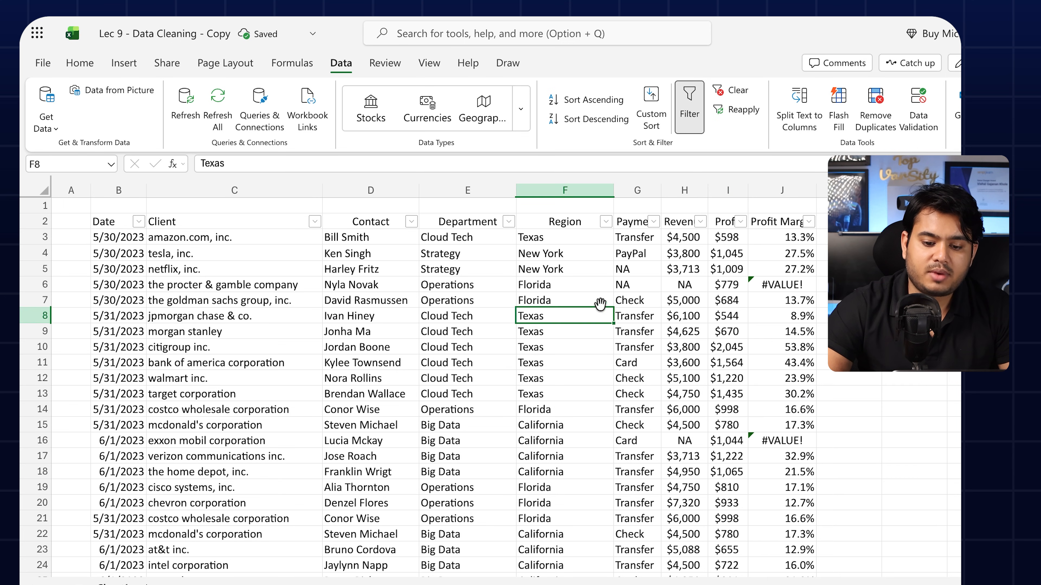
left_click(808, 223)
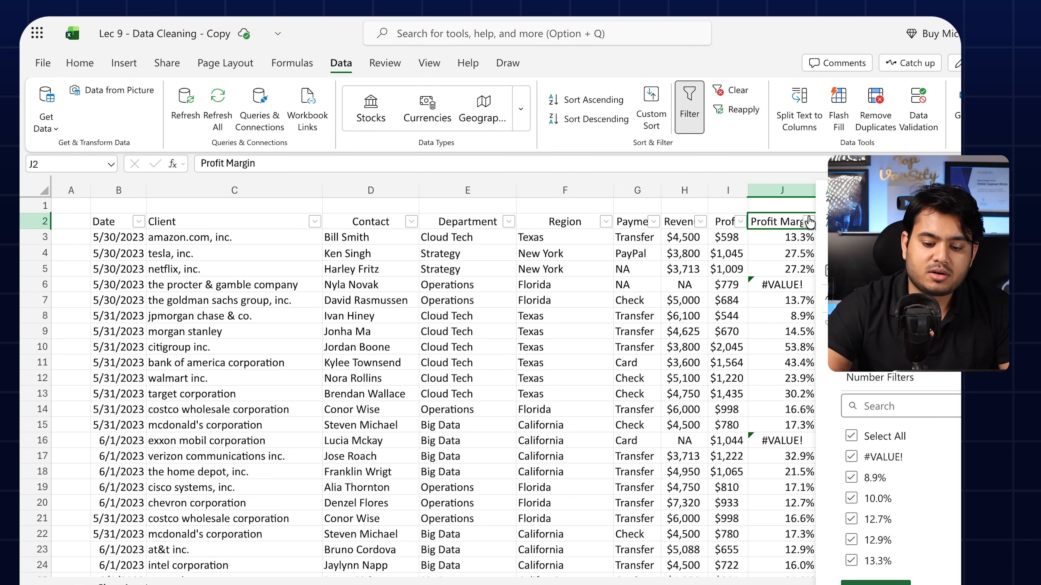
left_click(531, 316)
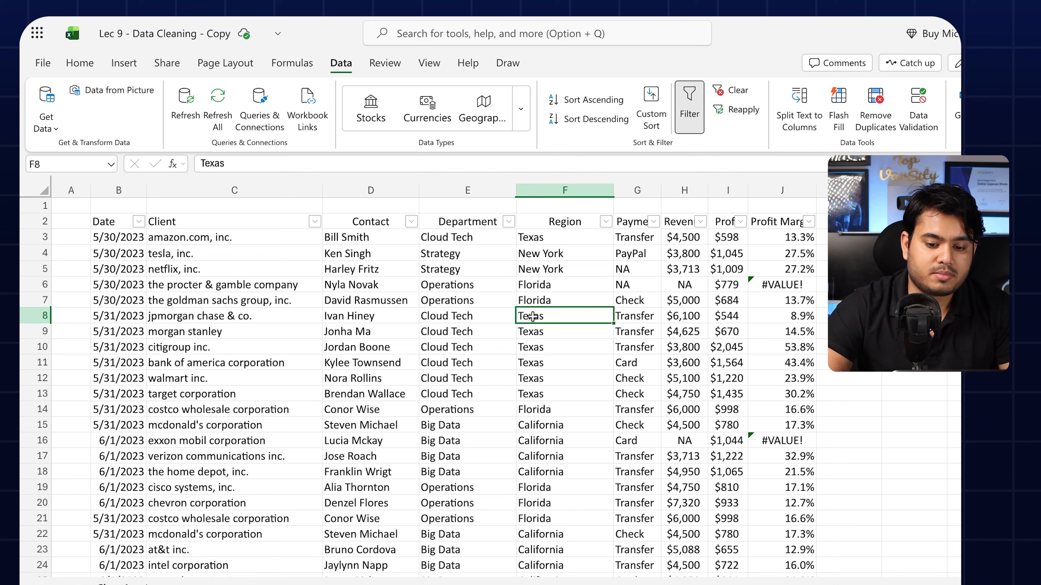
left_click(689, 103)
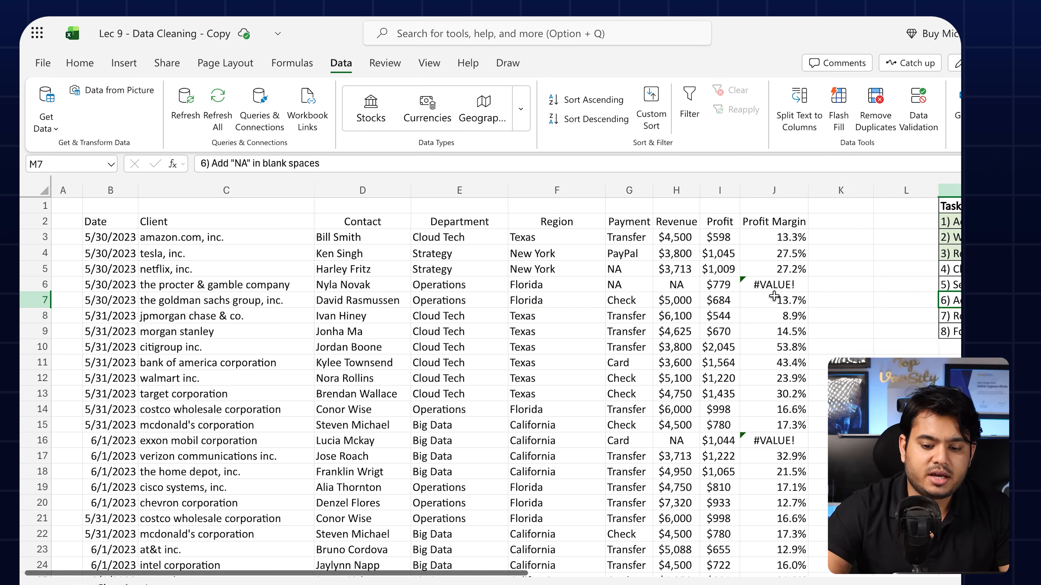
Set the status of task 6, Add "NA" in blank spaces, to Completed and shade the rows of tasks 4 to 6 light green
left_click(756, 302)
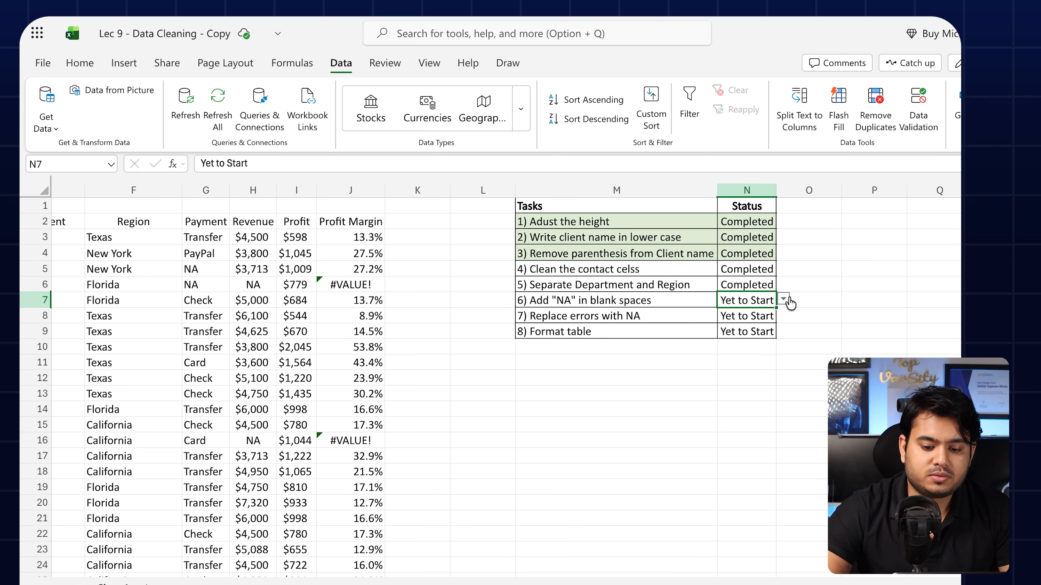
left_click(783, 300)
left_click(755, 319)
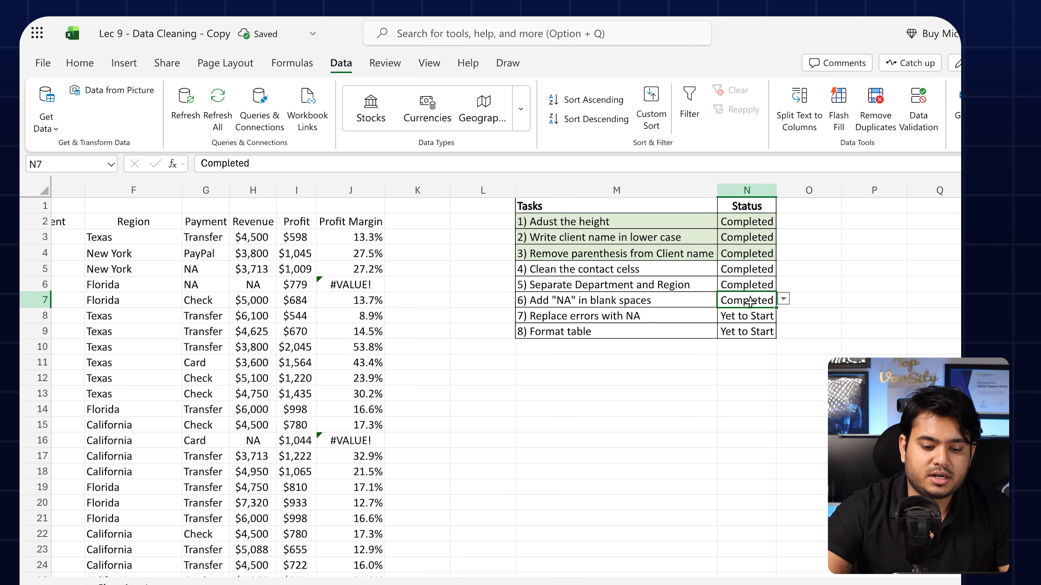
left_click_drag(750, 302, 614, 270)
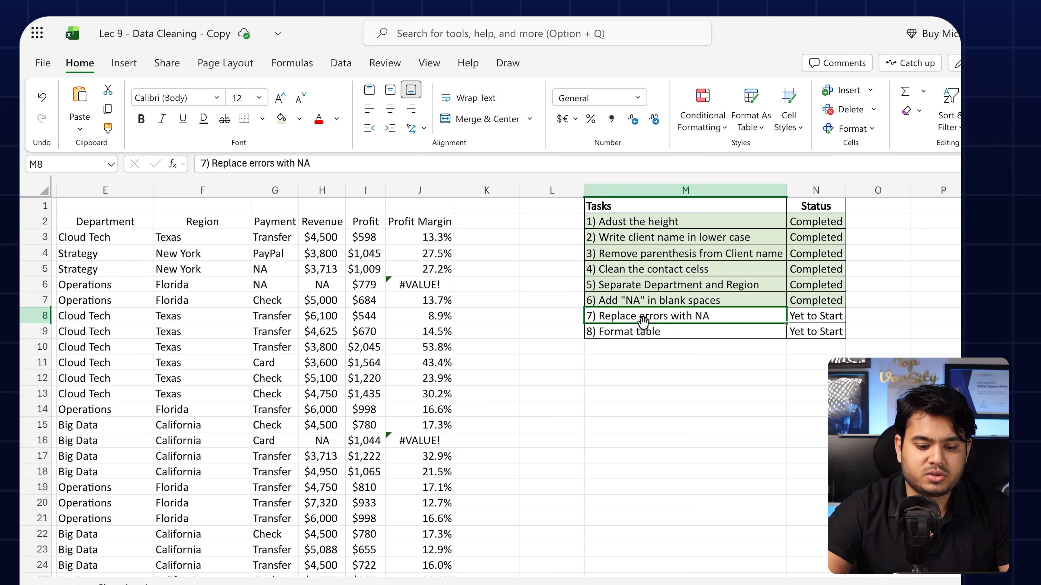
Examine how the Profit Margin in the amazon.com, inc. row is calculated from its Revenue and Profit cells
scroll(643, 321, "left", 1)
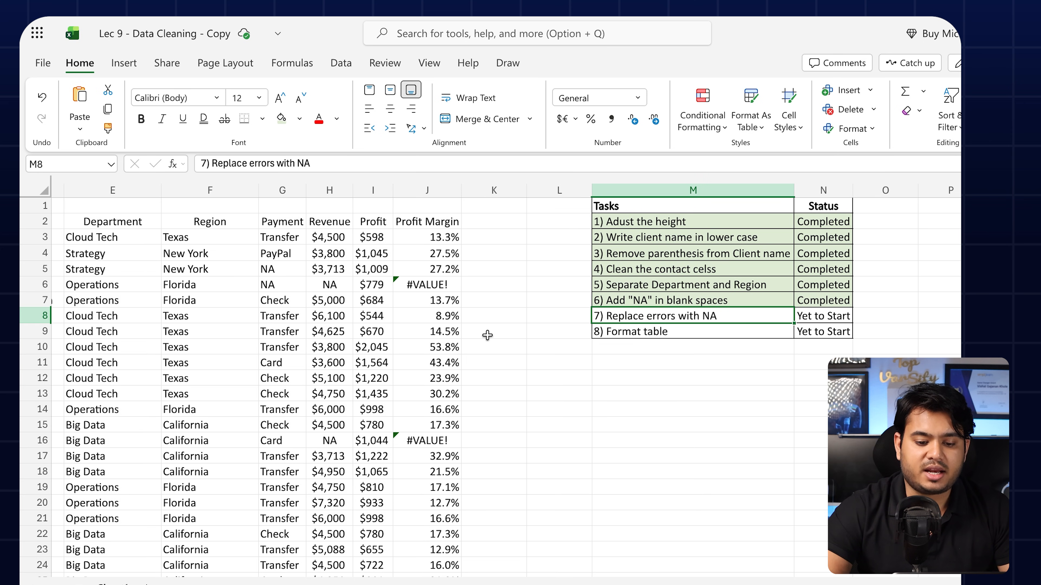
scroll(517, 336, "left", 5)
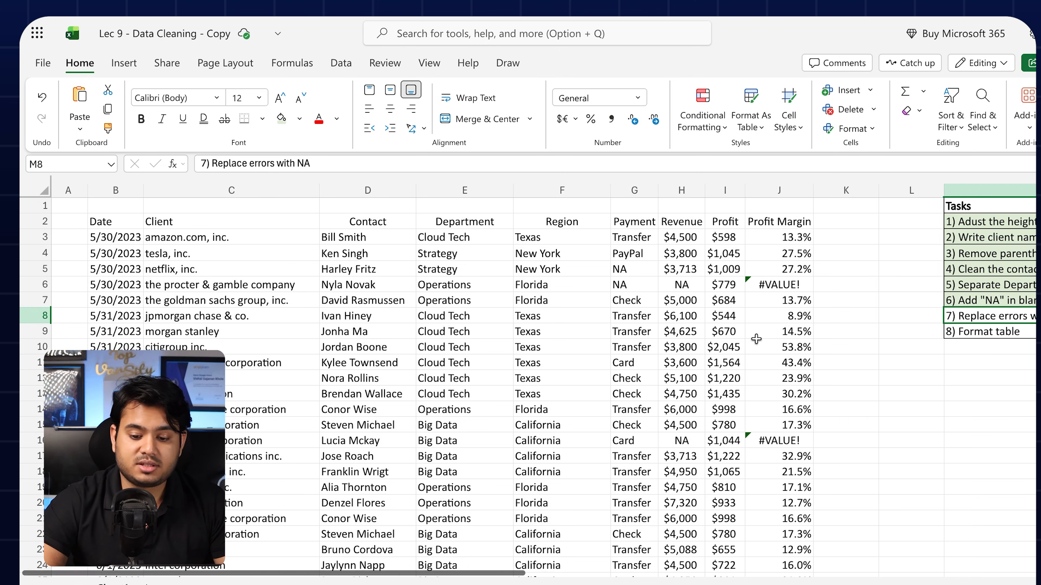
scroll(756, 338, "right", 5)
scroll(756, 338, "left", 5)
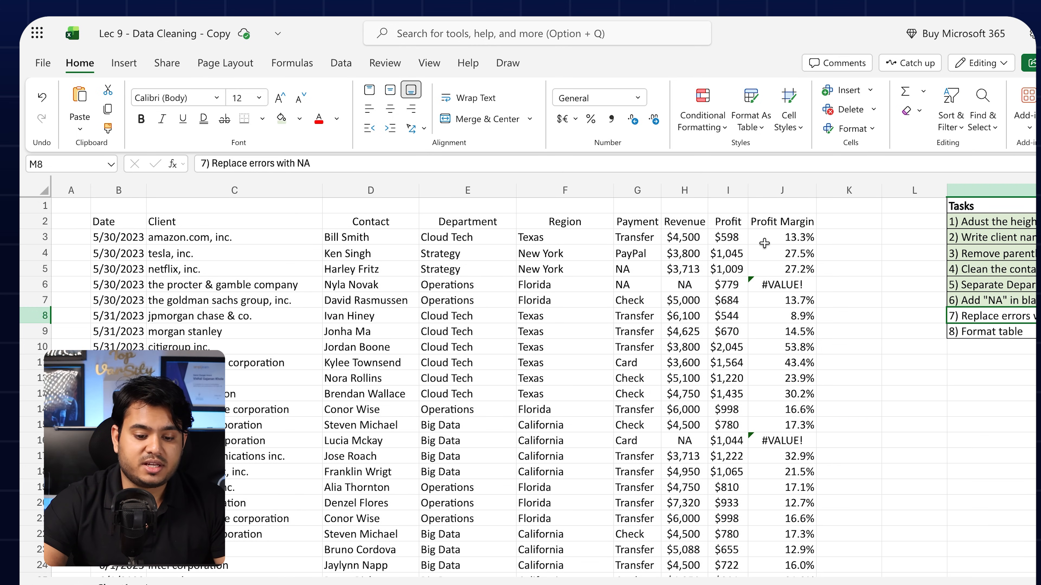
left_click(784, 233)
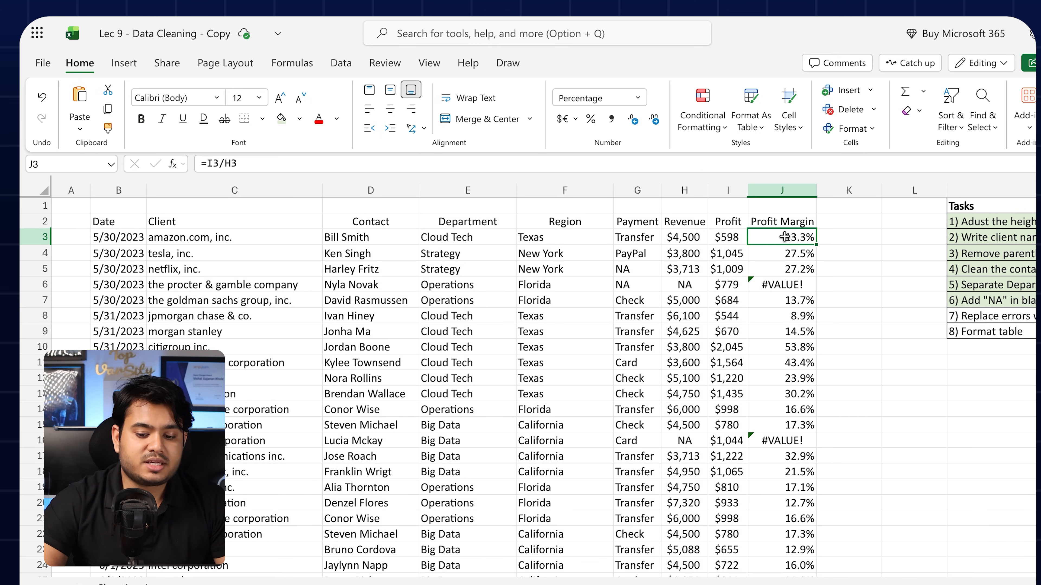
scroll(754, 297, "right", 5)
scroll(778, 321, "left", 5)
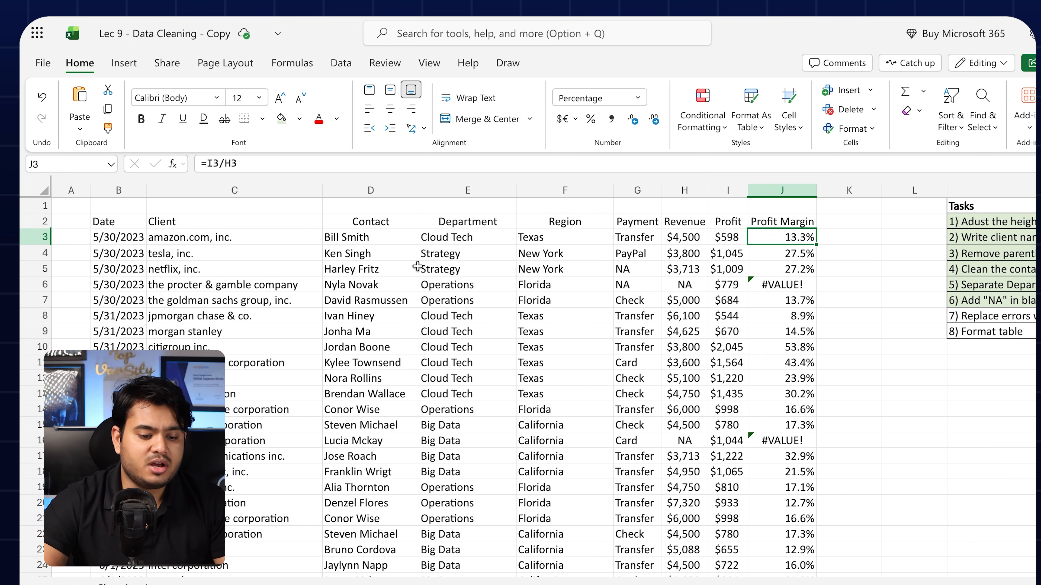
scroll(422, 249, "down", 5)
scroll(422, 250, "up", 5)
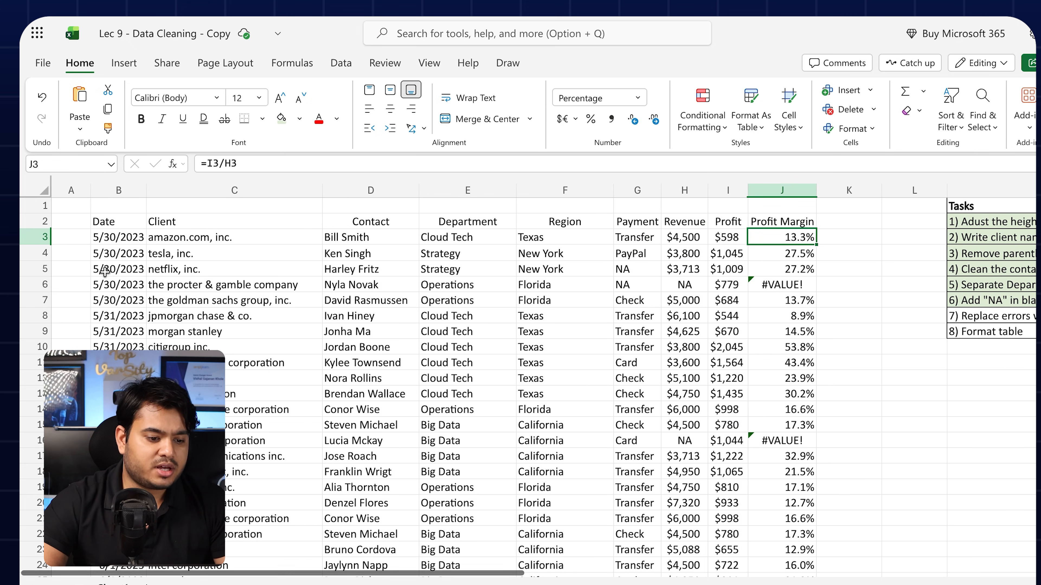
left_click_drag(135, 236, 632, 292)
left_click(672, 241)
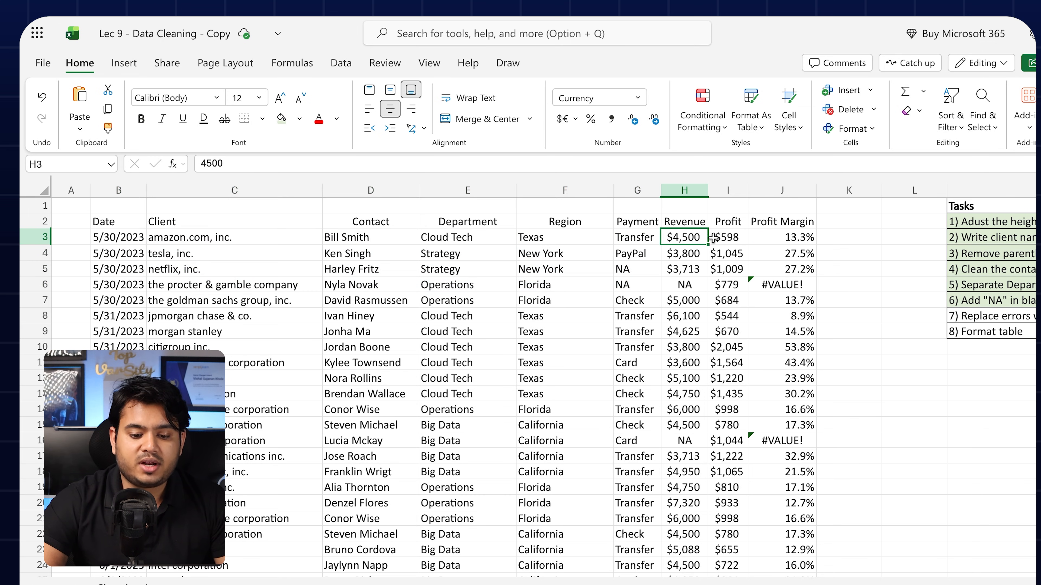
left_click(734, 236)
left_click(794, 235)
Inspect the Profit Margin formula in the procter & gamble row and the Revenue and Profit cells it references
left_click(799, 285)
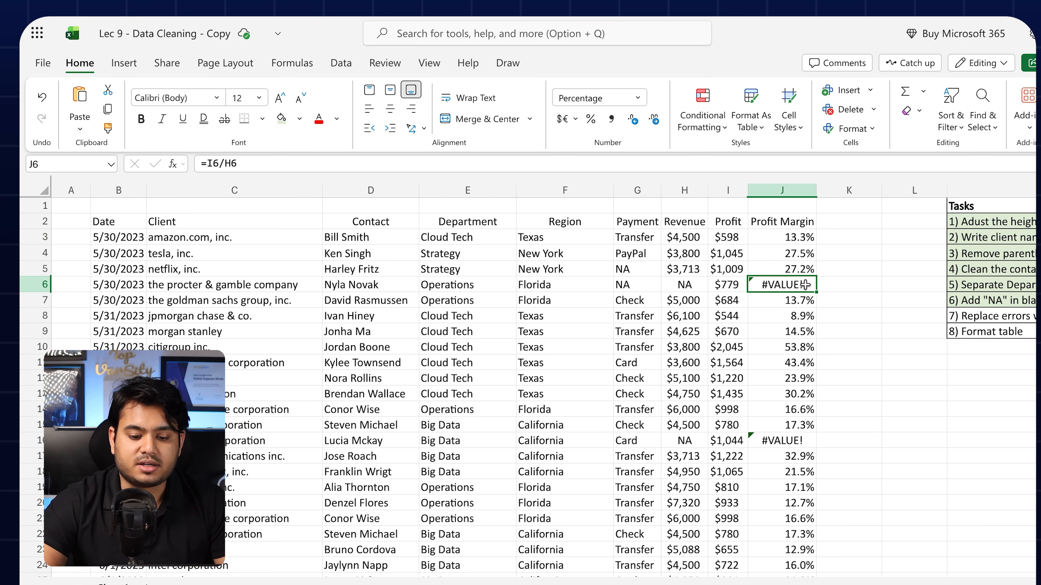
left_click(685, 285)
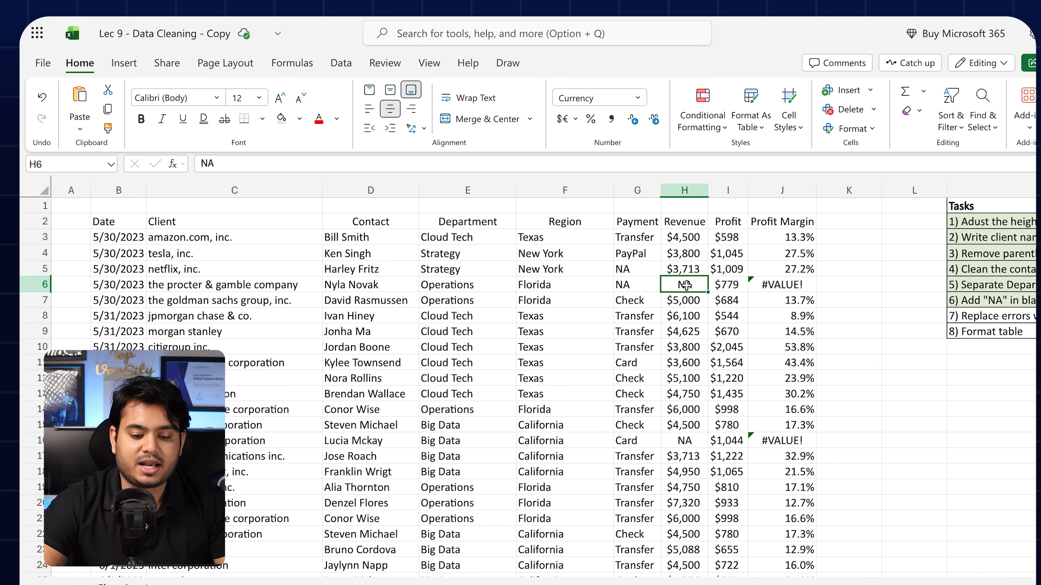
double_click(727, 288)
left_click(741, 302)
double_click(767, 287)
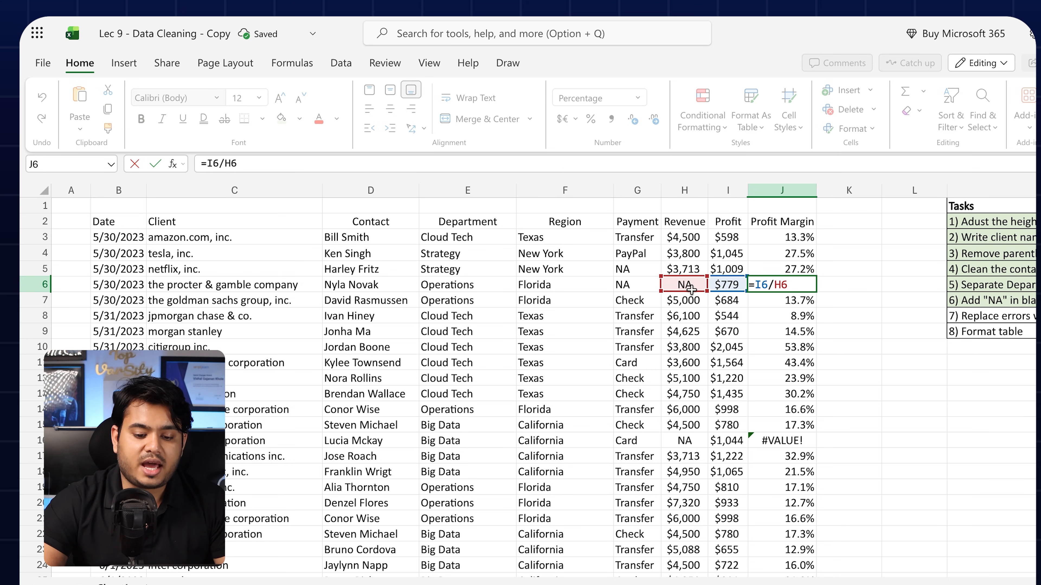
key("Return")
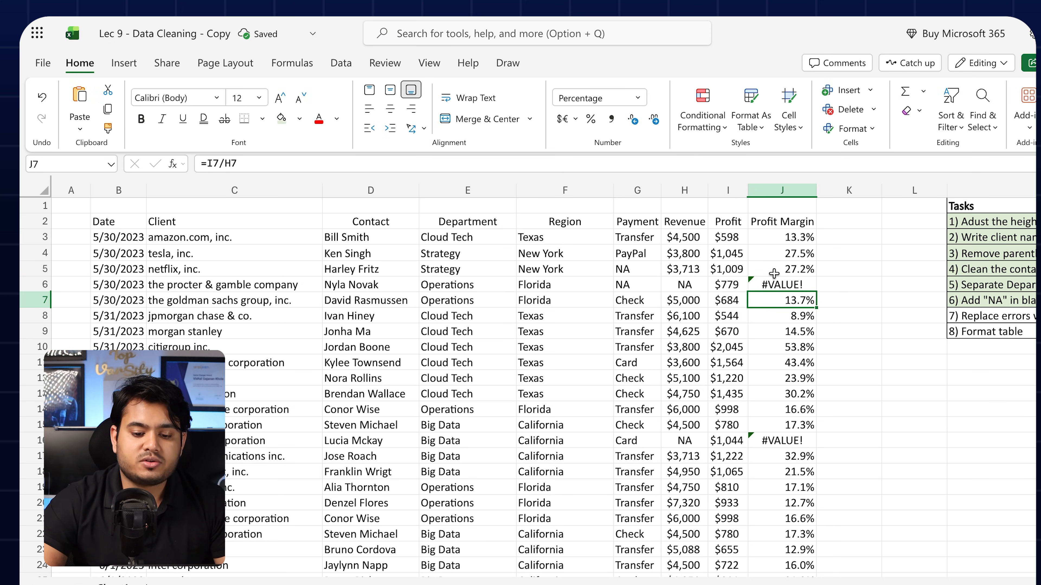
Change the Profit Margin formula in J3 to =IFERROR(I3/H3,"NA")
double_click(777, 236)
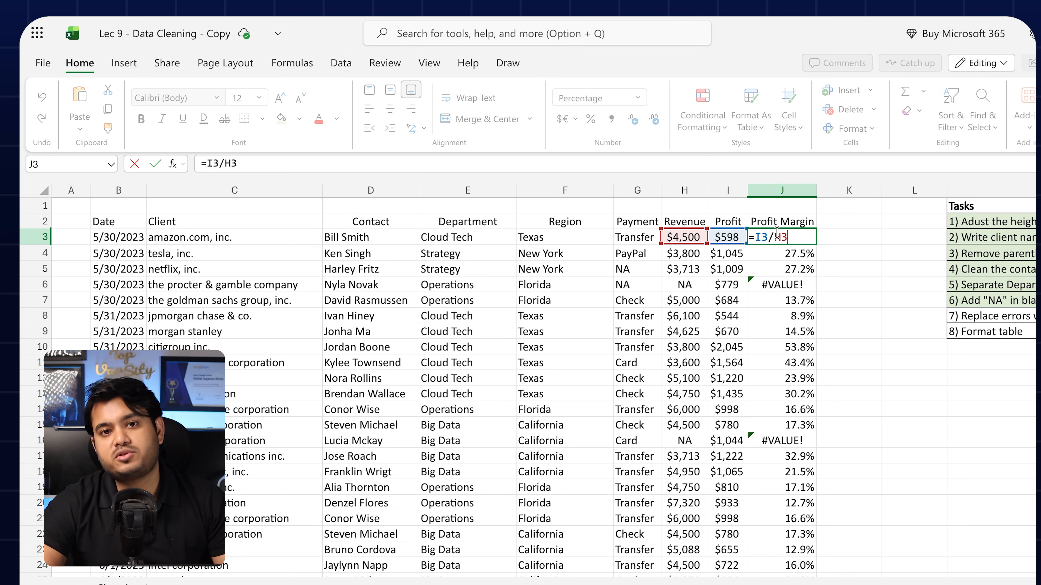
left_click(759, 237)
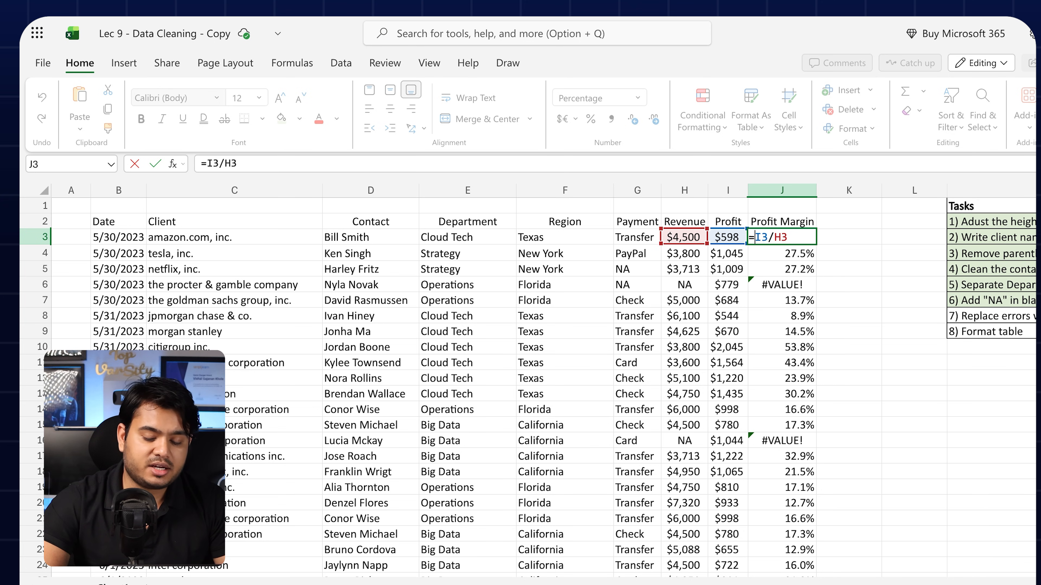
type("IF")
type("ERROR")
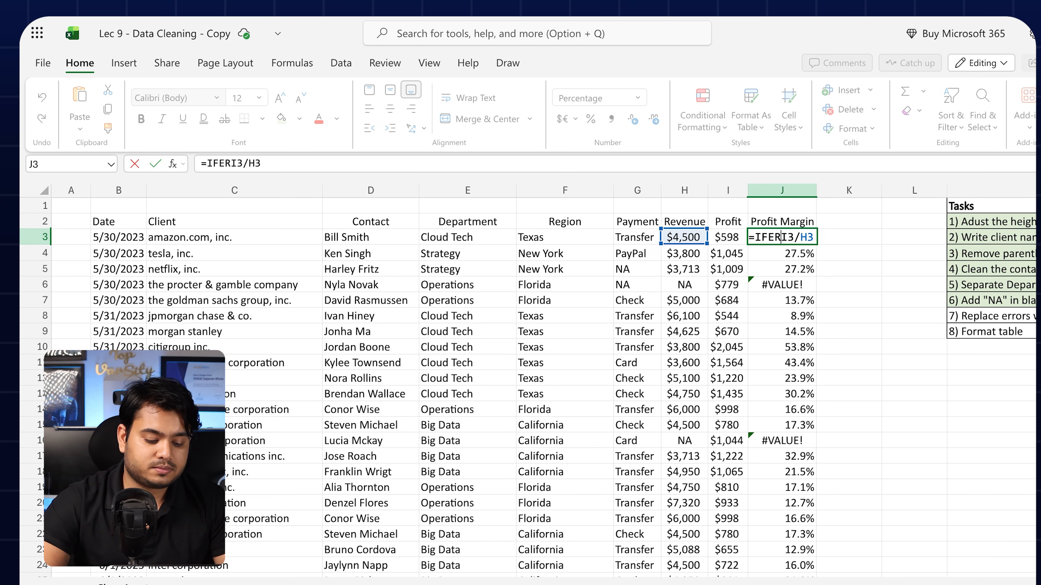
type("(")
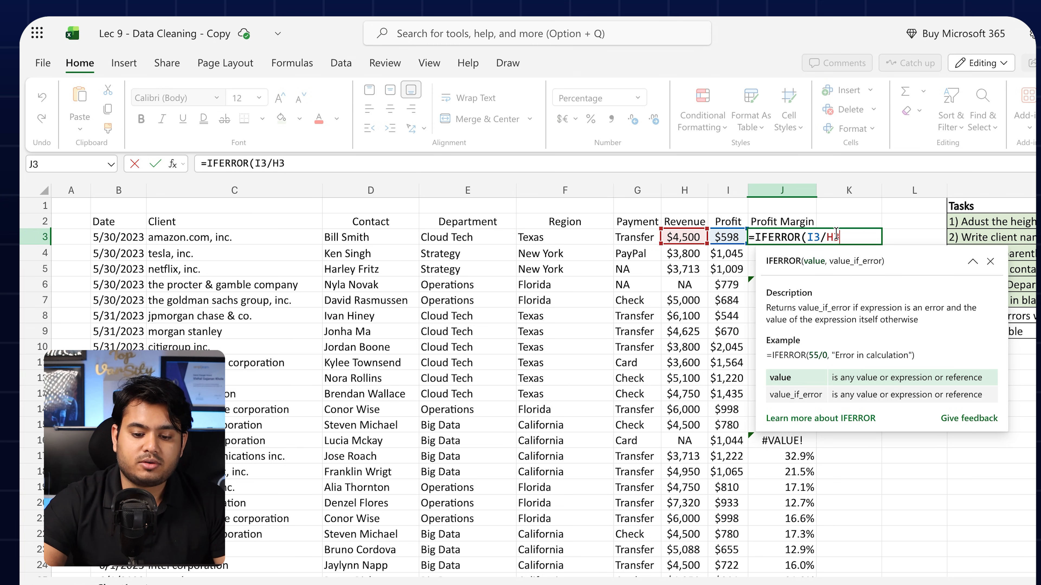
type(",")
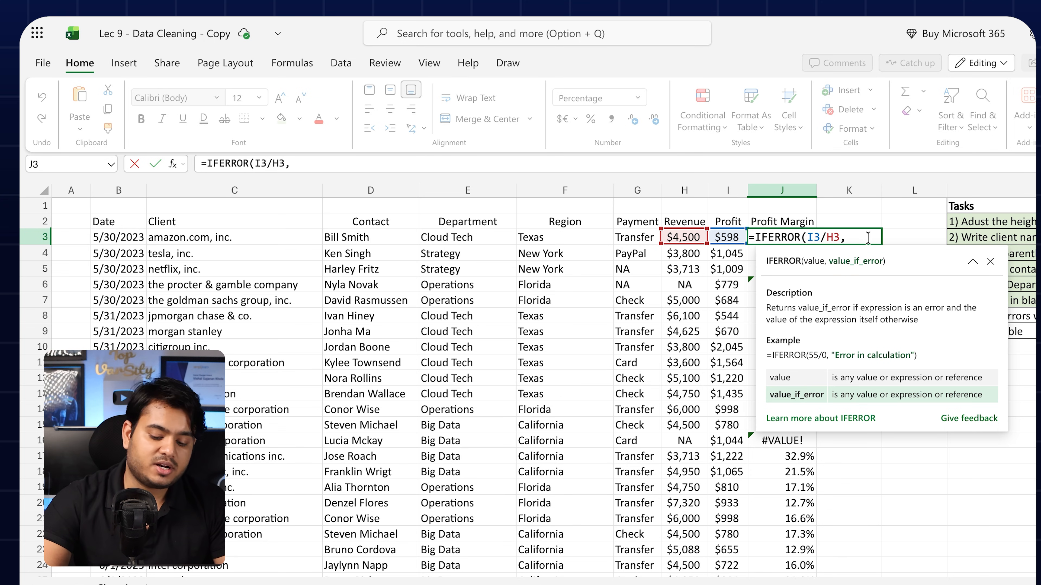
type("NA)")
left_click(845, 236)
type("\"")
left_click(866, 233)
type("\"")
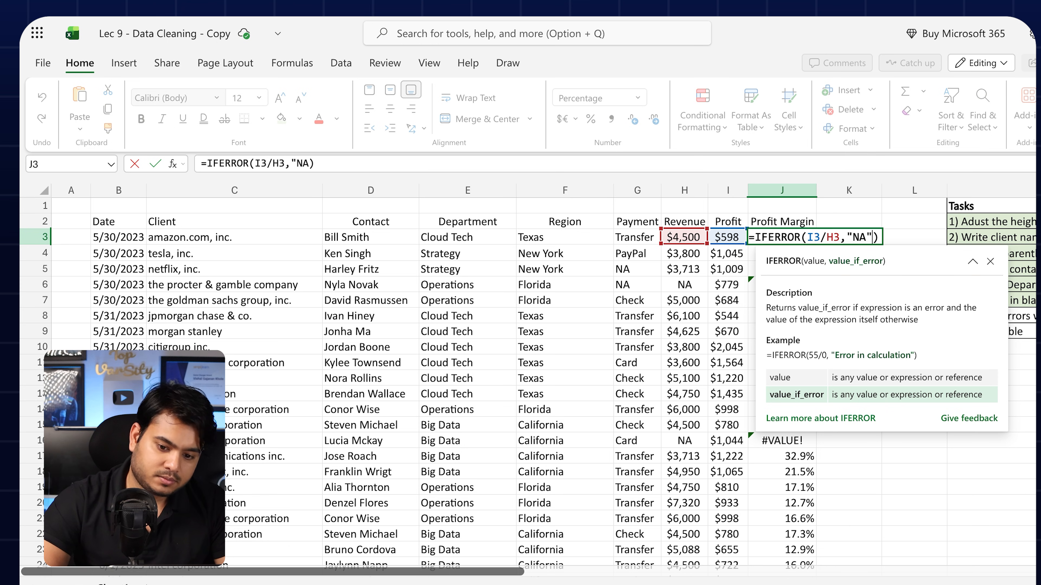
key("Return")
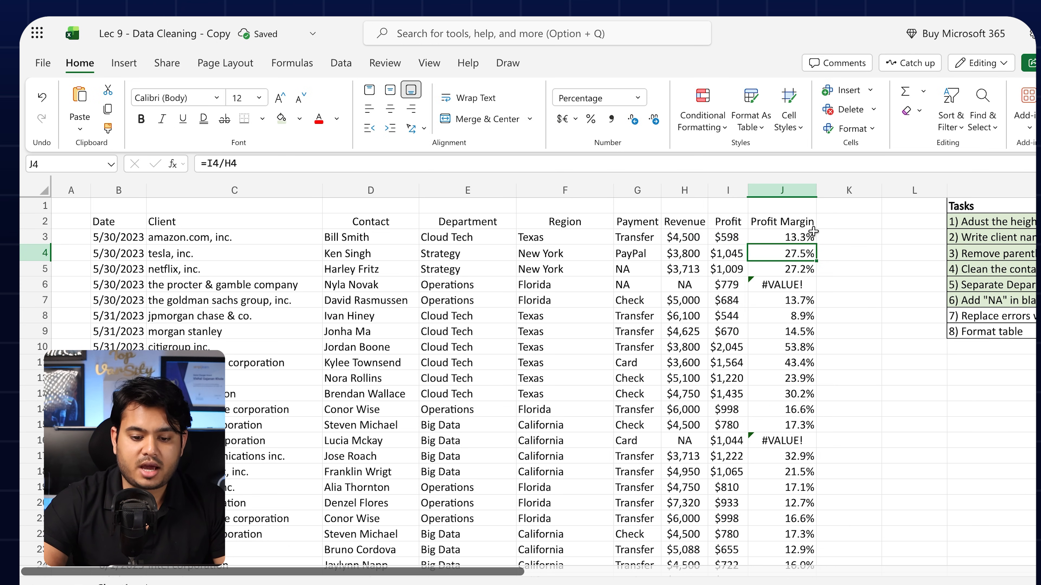
Fill the IFERROR formula from J3 down the Profit Margin column and center-align the filled cells
left_click(806, 238)
left_click_drag(815, 244, 806, 500)
scroll(765, 358, "up", 5)
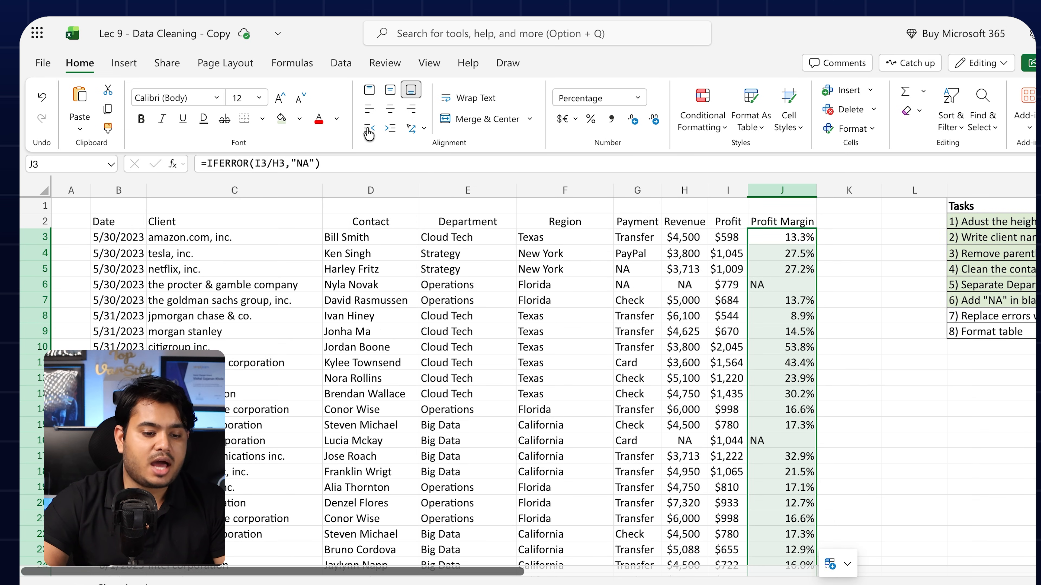
left_click(390, 108)
left_click(782, 285)
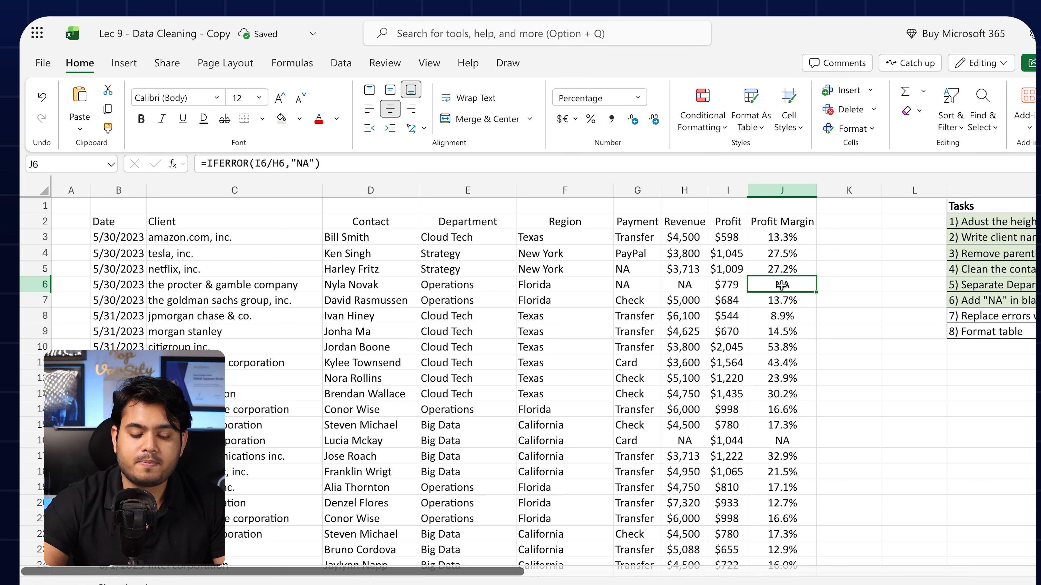
Review the value and value_if_error arguments of the IFERROR formula in J3 and look over the Profit Margin column
scroll(721, 315, "right", 3)
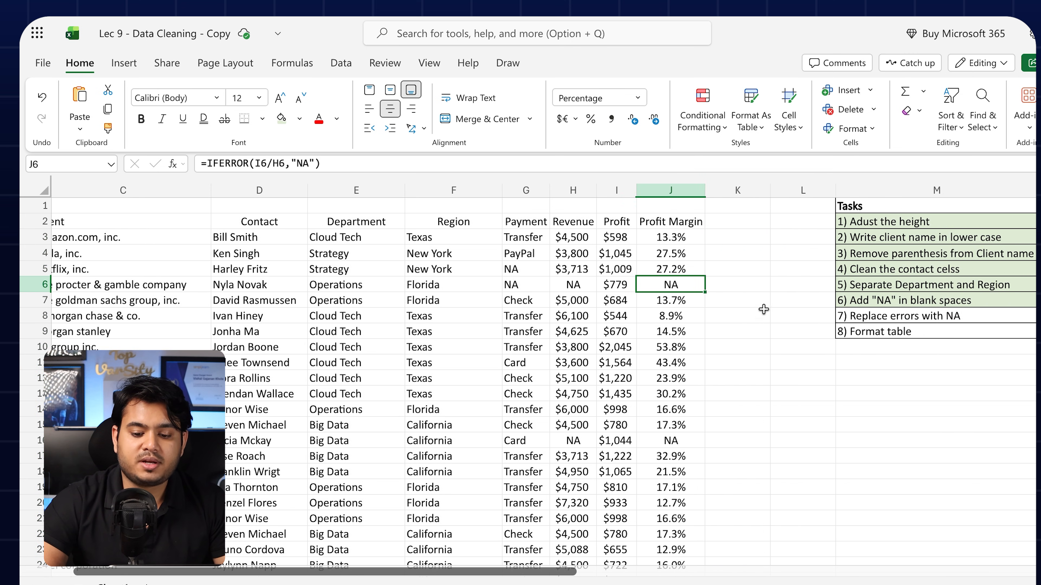
double_click(657, 236)
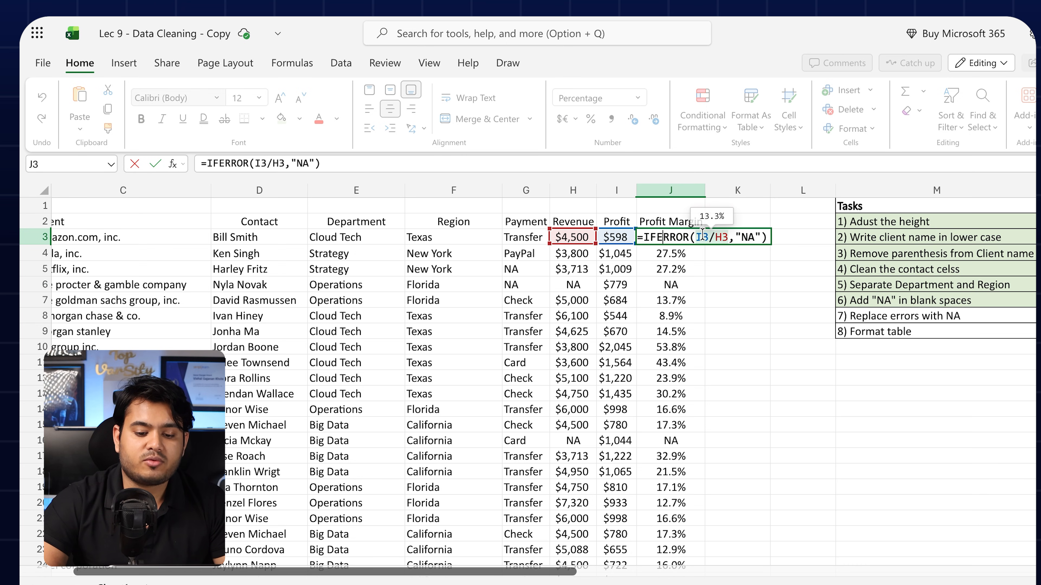
left_click(722, 237)
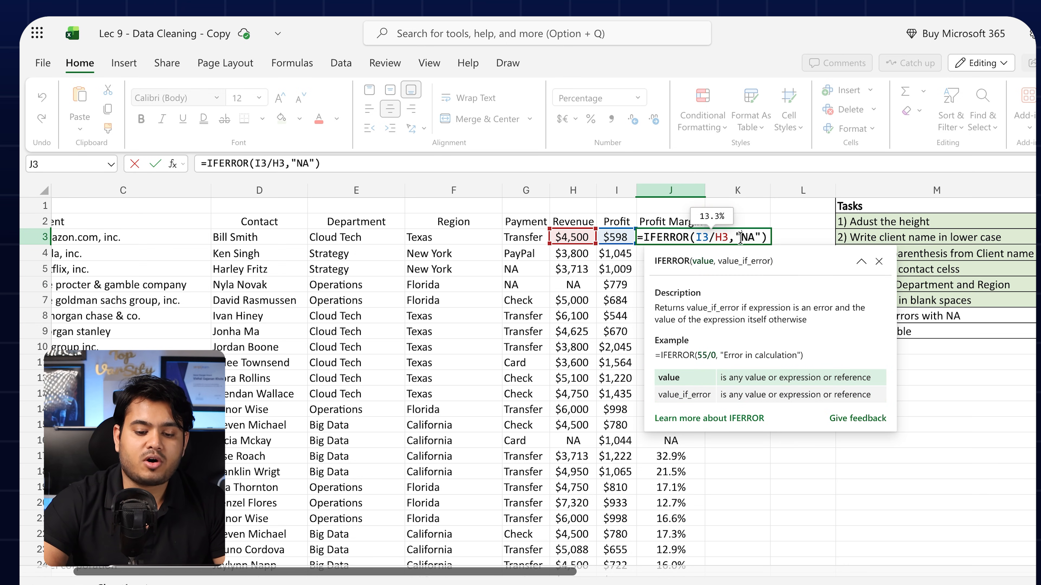
left_click_drag(753, 238, 754, 234)
left_click(758, 234)
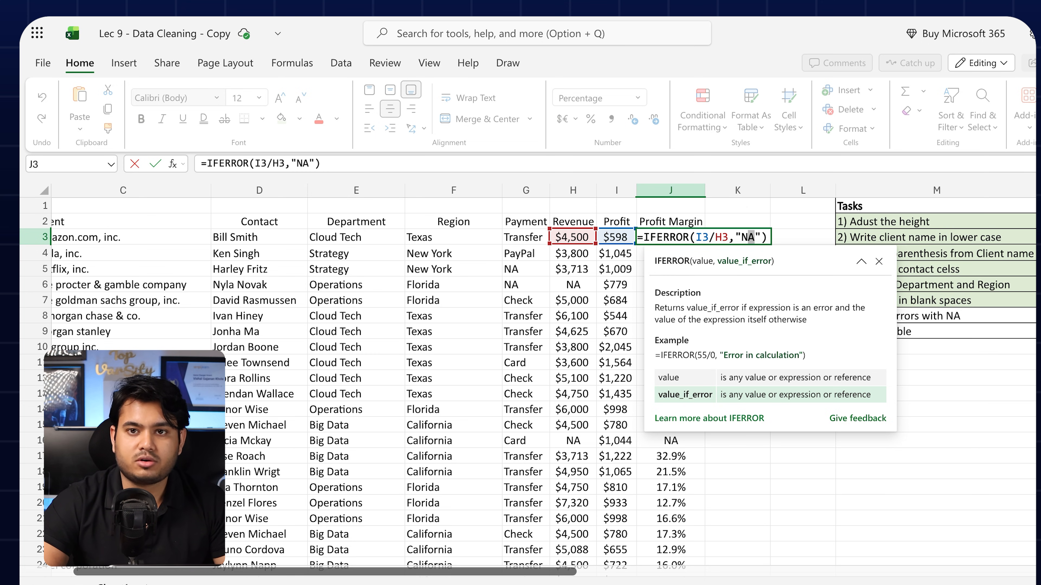
key("Return")
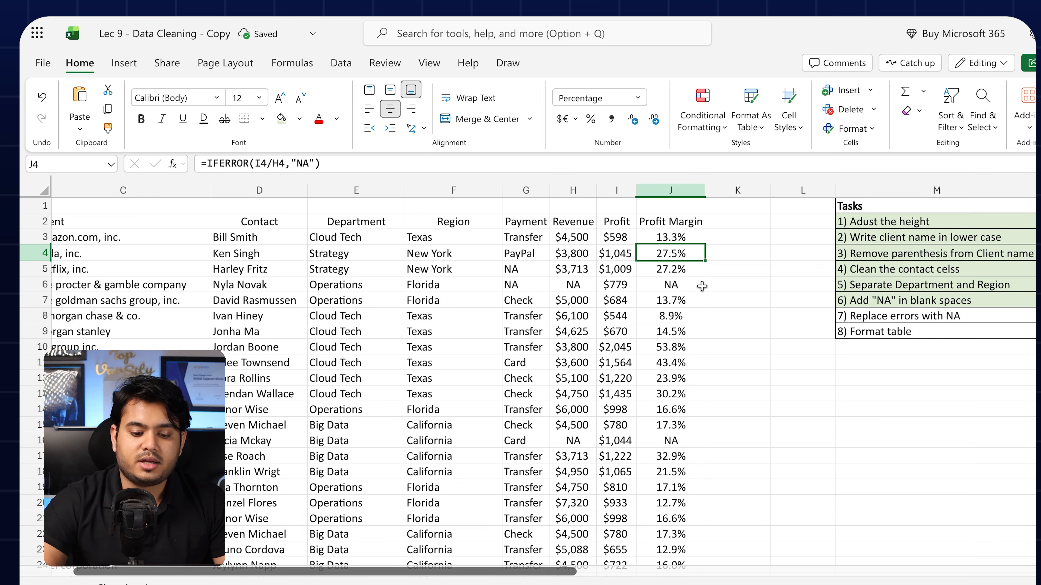
scroll(701, 284, "down", 5)
scroll(702, 286, "up", 5)
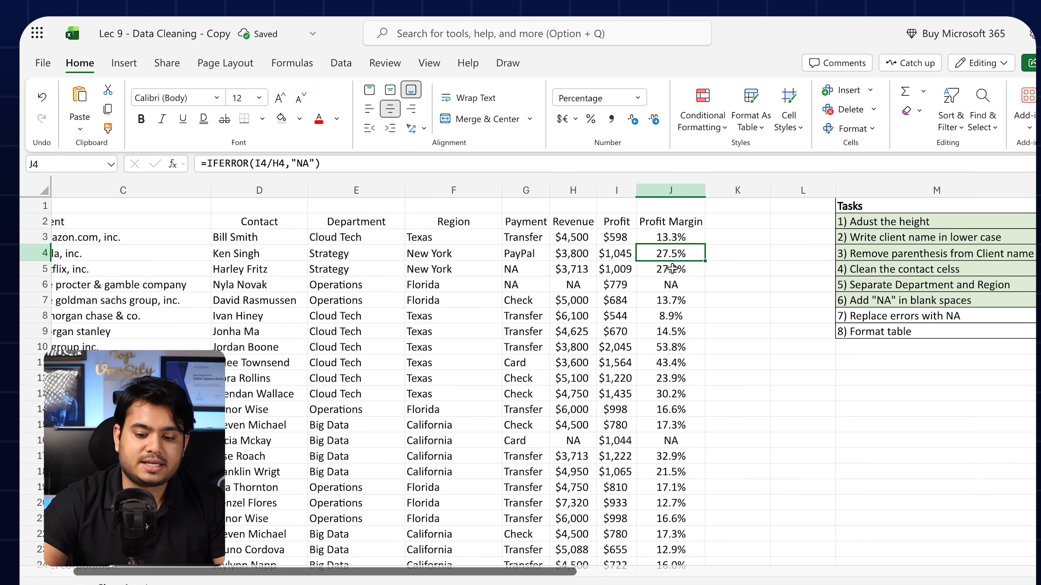
Mark the "Replace errors with NA" task as Completed and fill its row green like the finished tasks
scroll(672, 269, "right", 5)
left_click_drag(584, 316, 722, 316)
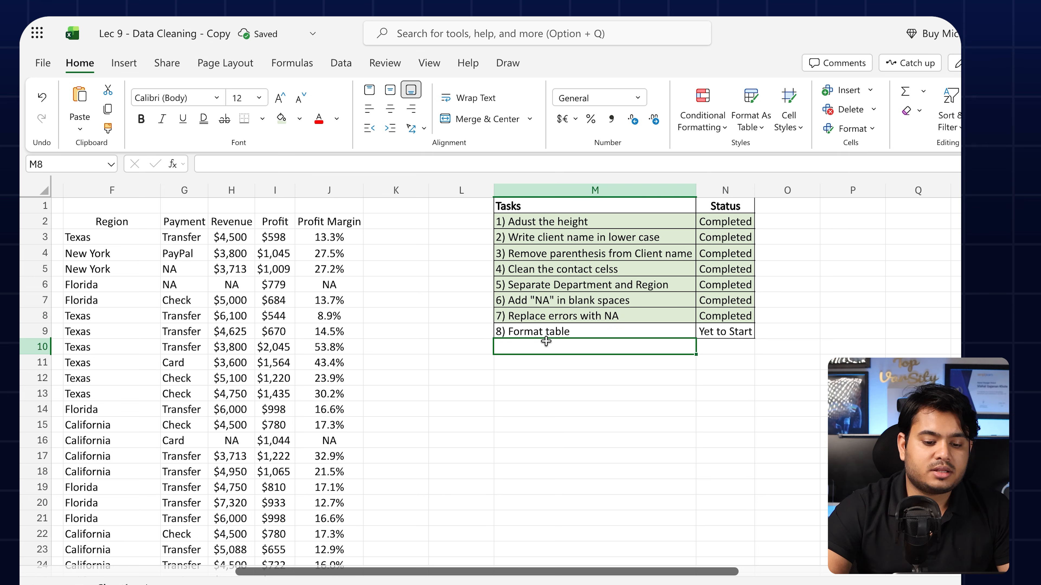
Format the client dataset B2:J33 as a table with headers, using the light style with a black header row
scroll(546, 341, "left", 1)
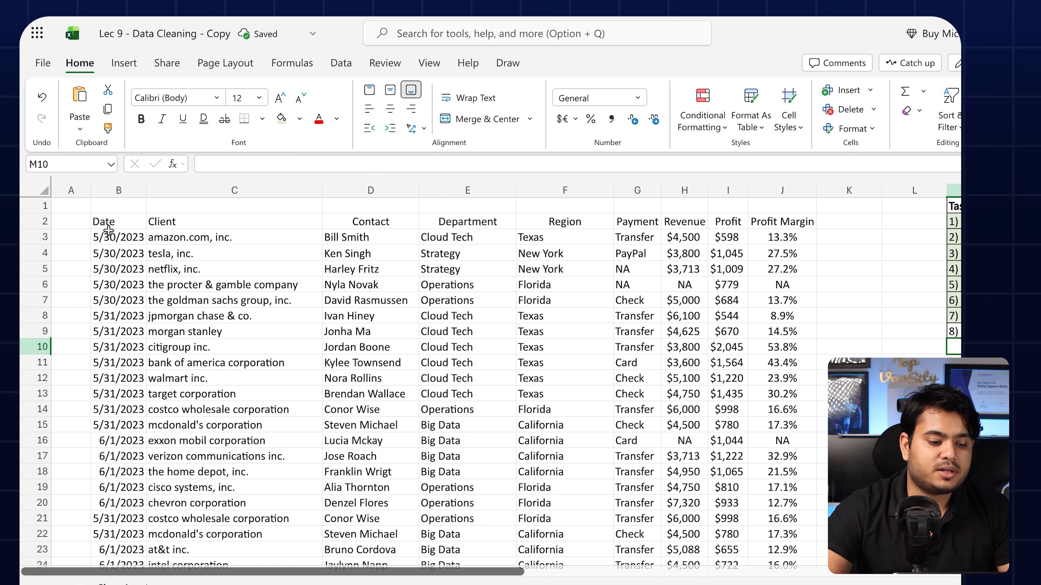
left_click(109, 227)
key("ctrl+shift+Right")
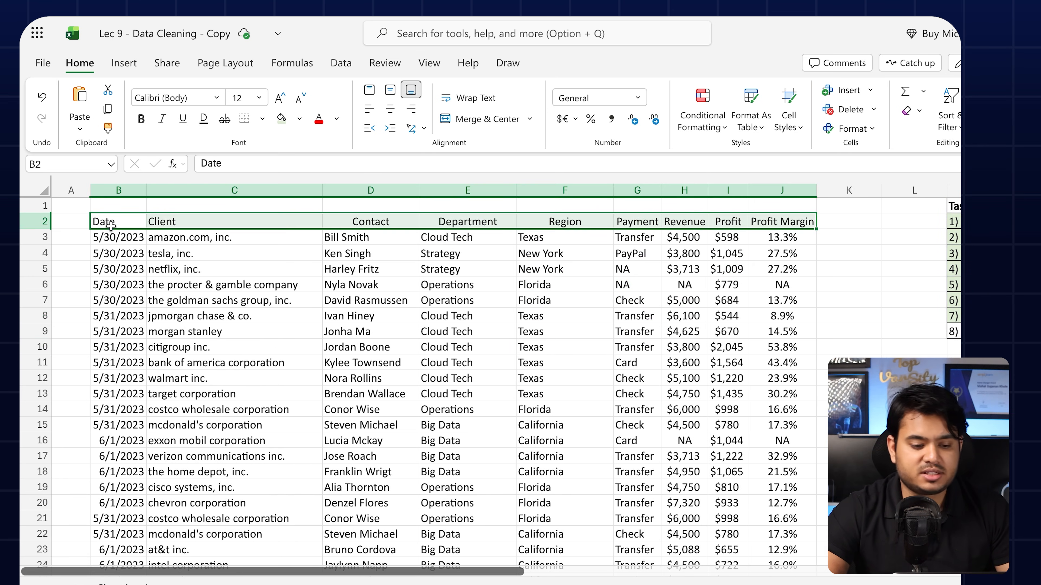
scroll(110, 224, "down", 3)
key("ctrl+shift+Down")
scroll(204, 242, "up", 3)
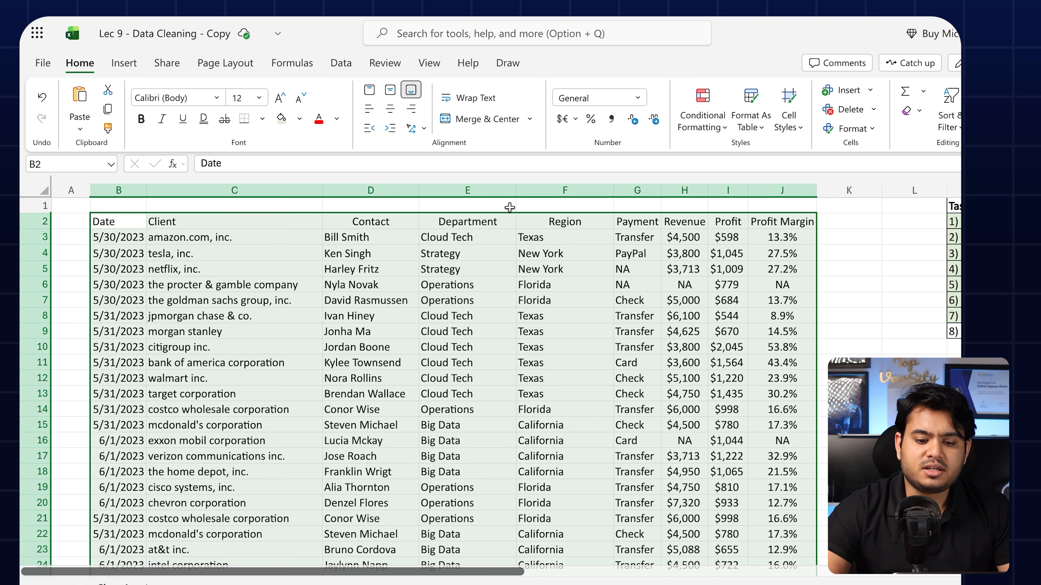
left_click(766, 123)
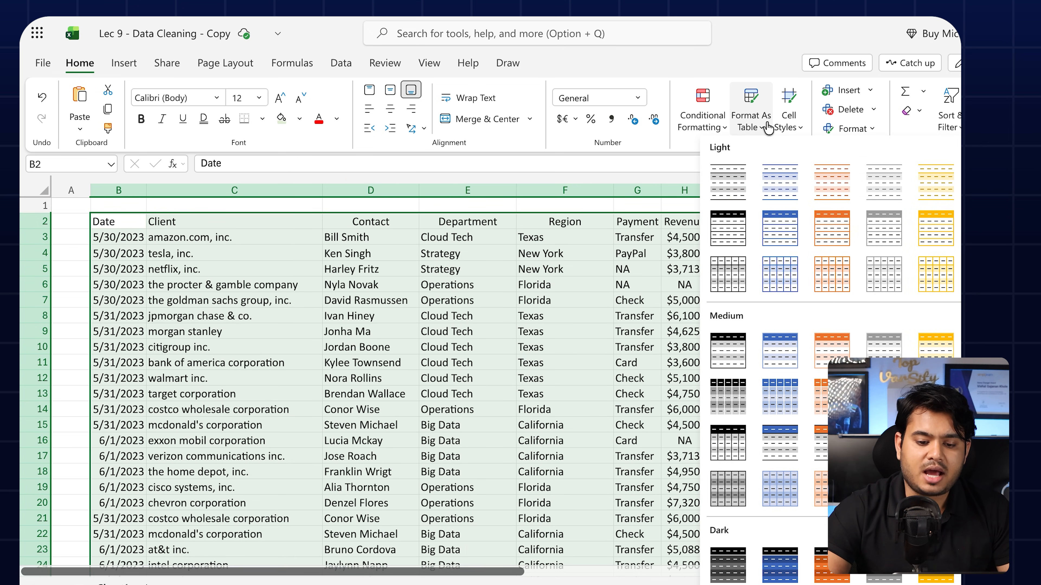
left_click(737, 222)
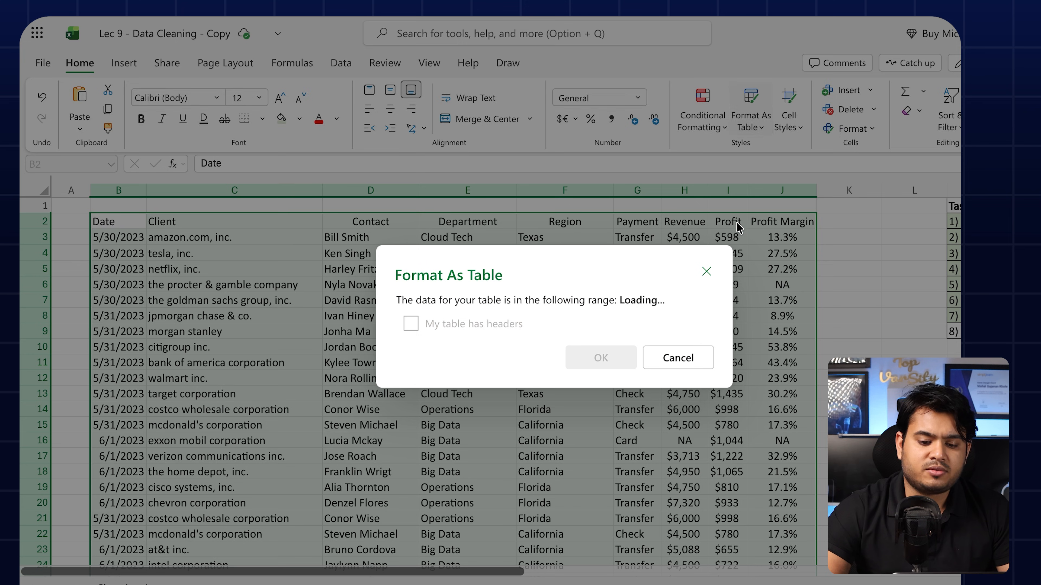
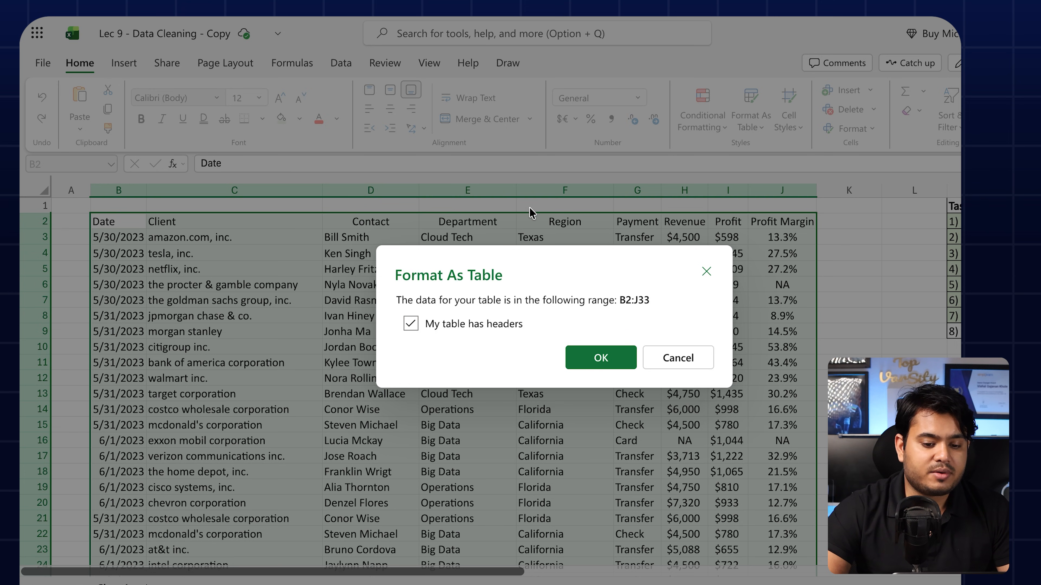
left_click(593, 369)
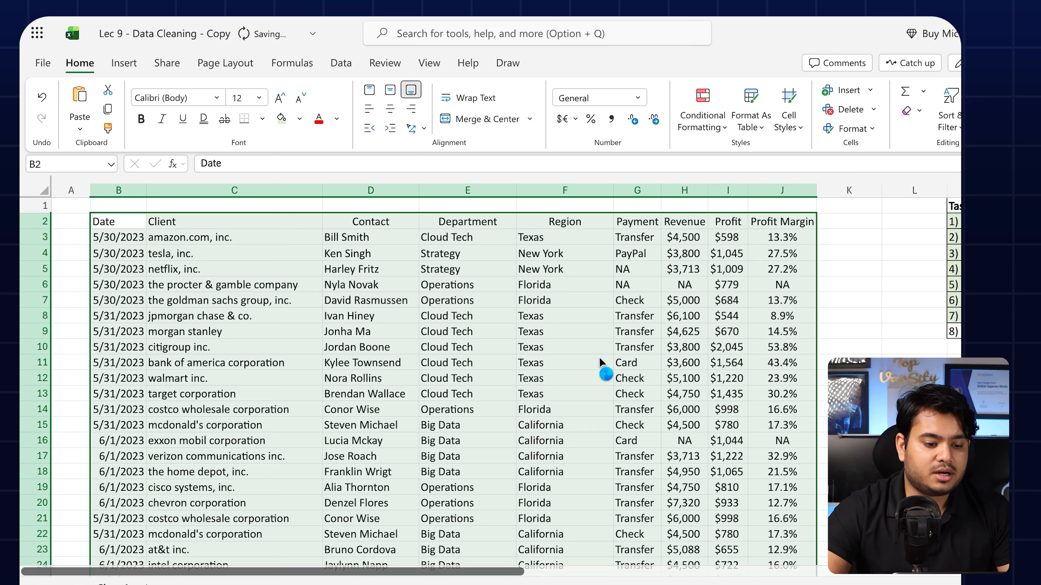
left_click(756, 285)
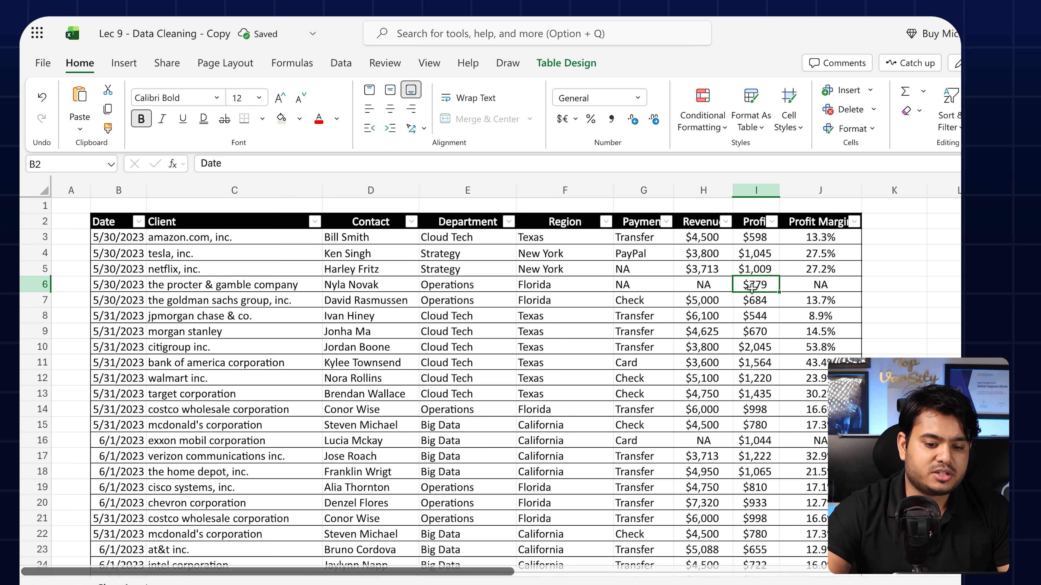
Apply all borders to the whole table from the Date header down to the final Profit Margin cell
scroll(756, 307, "down", 4)
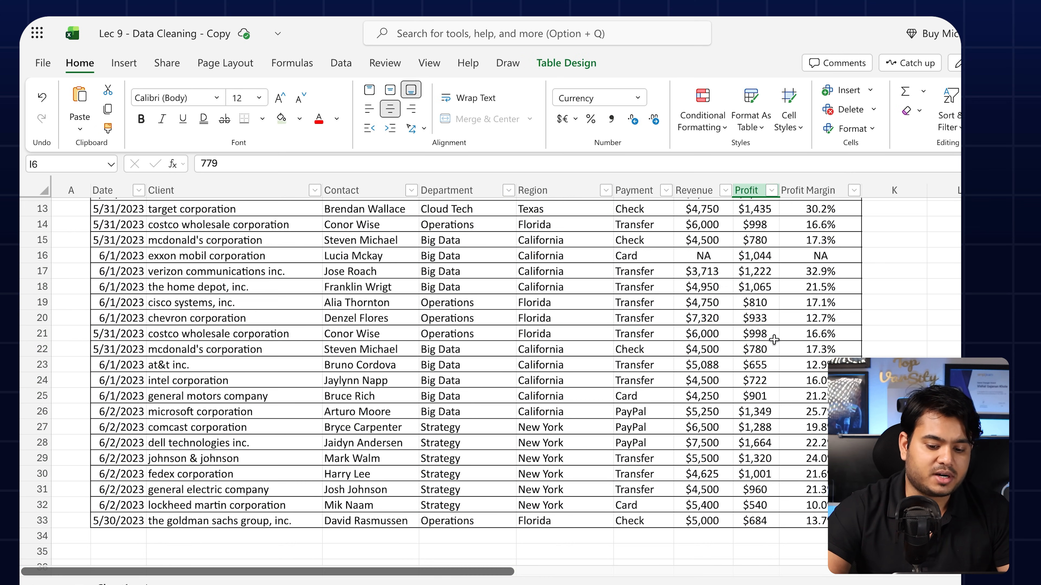
left_click_drag(813, 520, 129, 228)
left_click(262, 118)
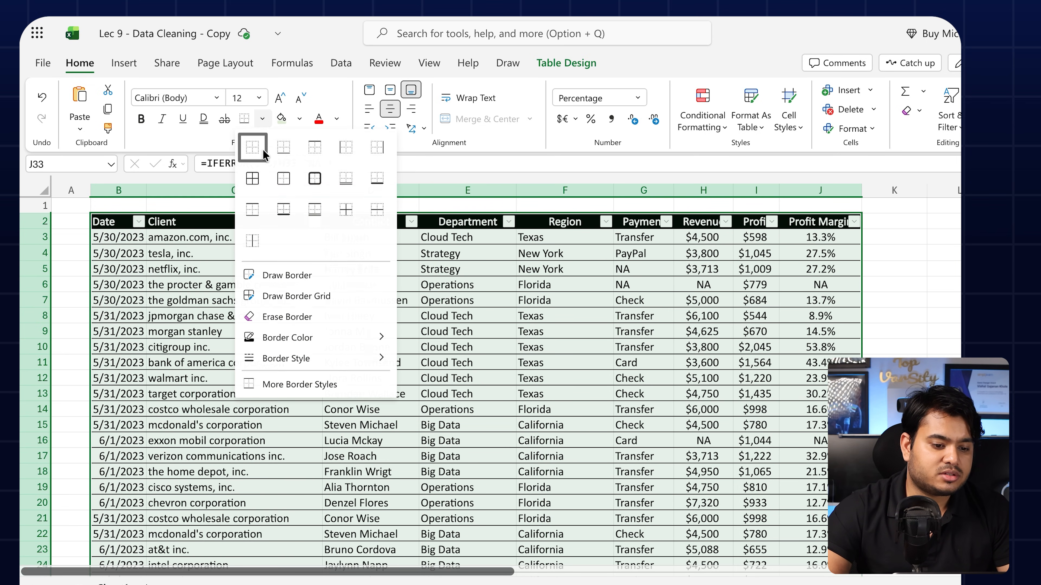
left_click(252, 179)
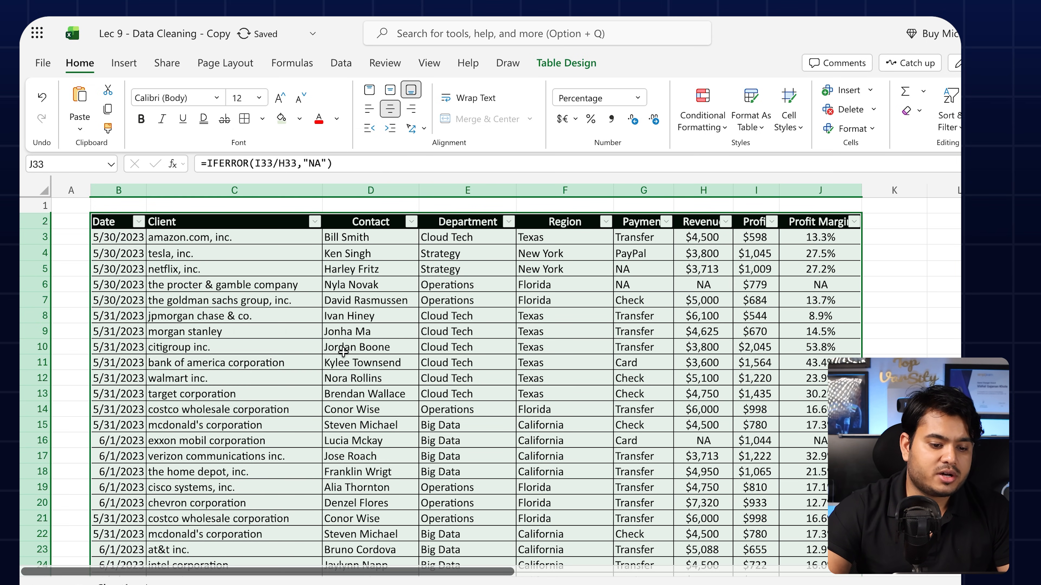
Try the light style with a blue header and a medium style with a black header on the table
left_click(703, 115)
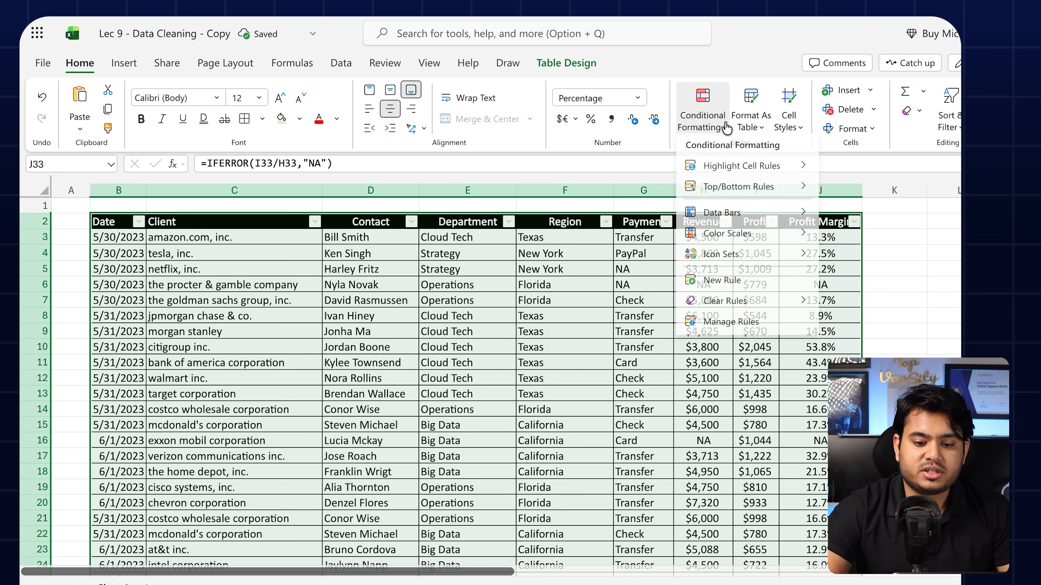
left_click(750, 119)
left_click(782, 224)
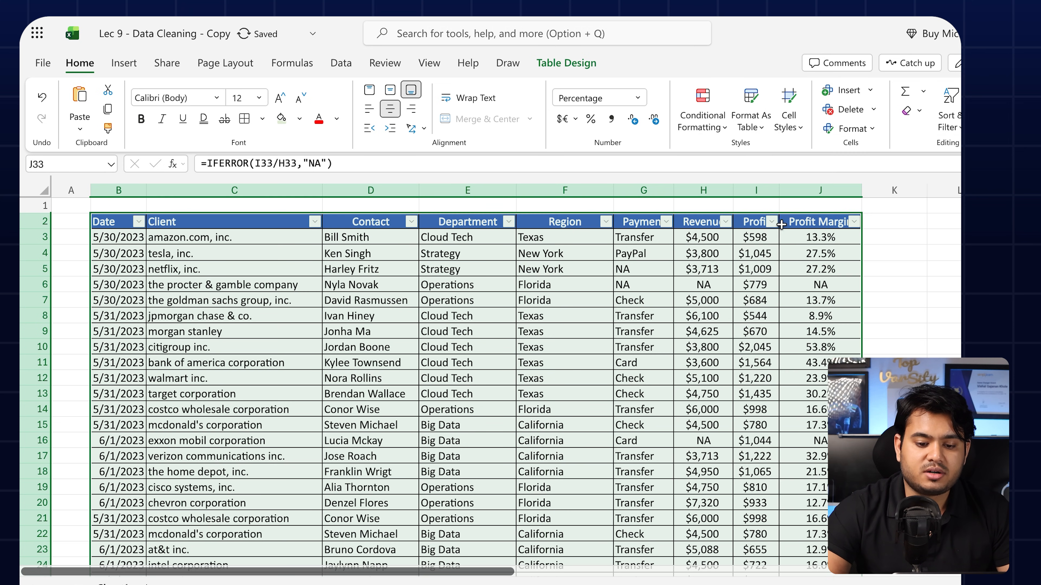
left_click(755, 130)
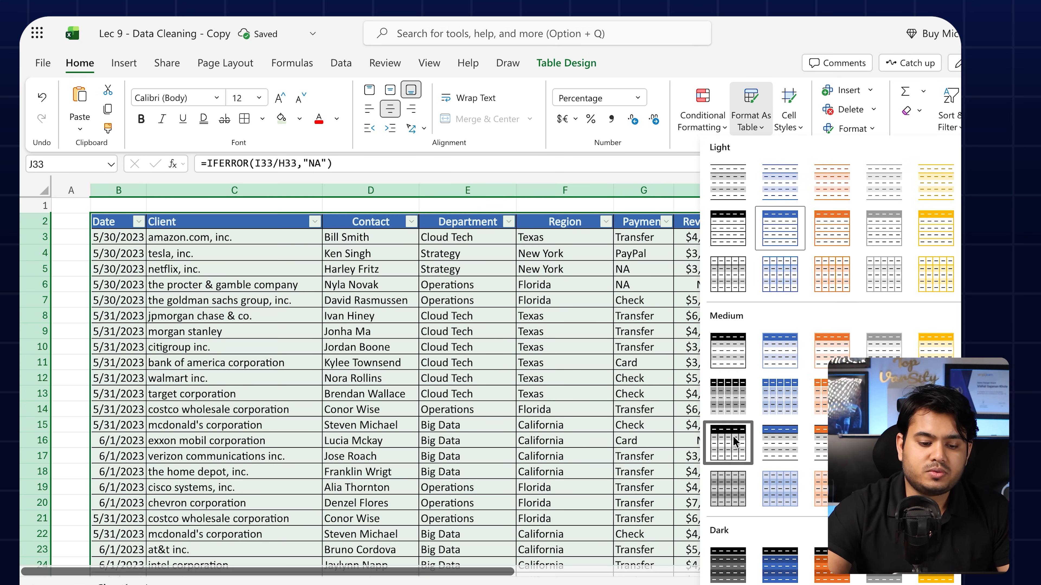
left_click(734, 440)
Apply the dark table style with a black header and alternating black and grey rows
left_click(754, 123)
scroll(800, 356, "down", 2)
left_click(738, 527)
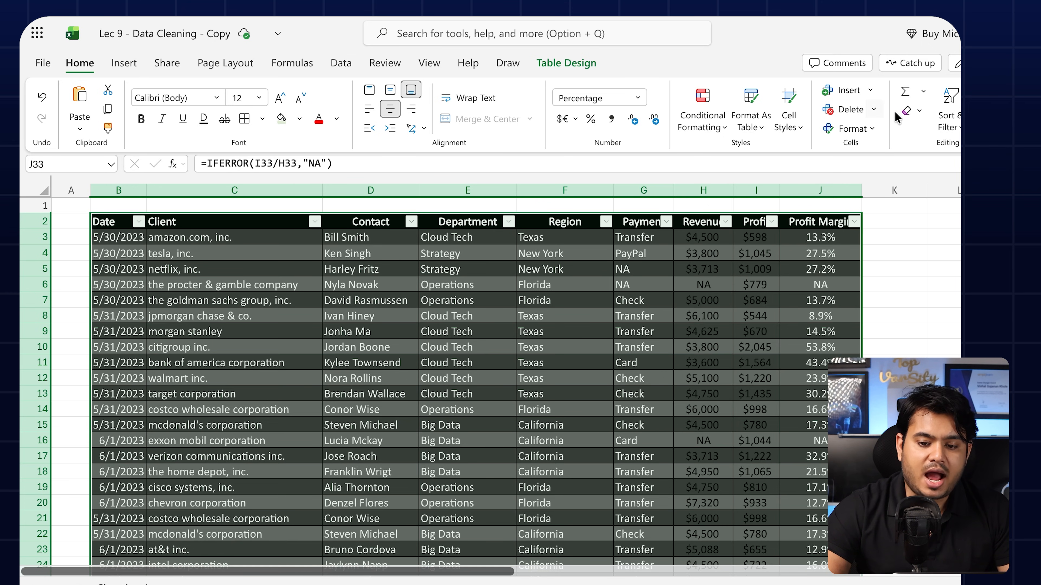
Turn off the filter buttons in the table header and look over the rows
left_click(411, 222)
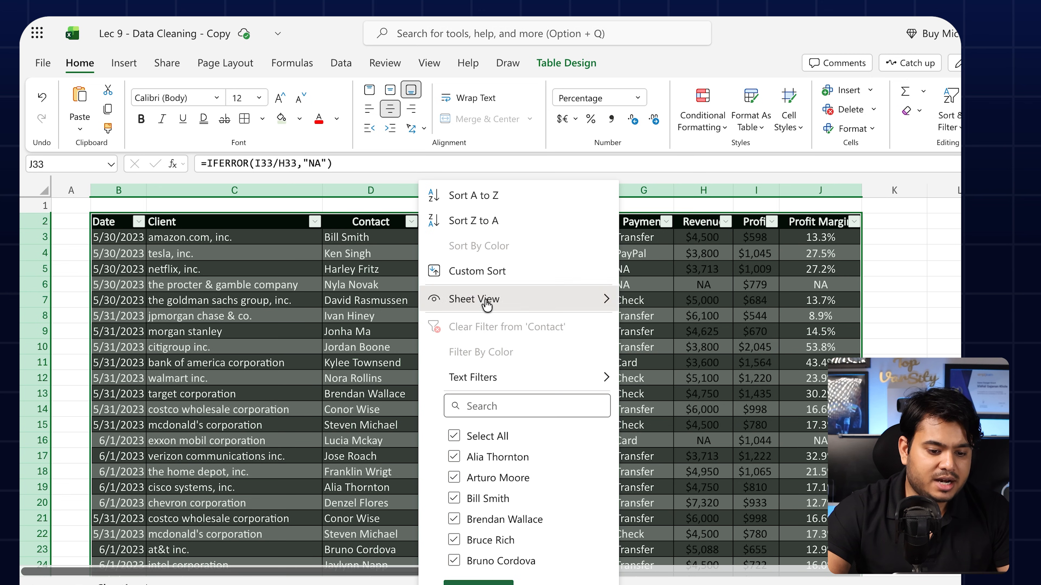
left_click(957, 130)
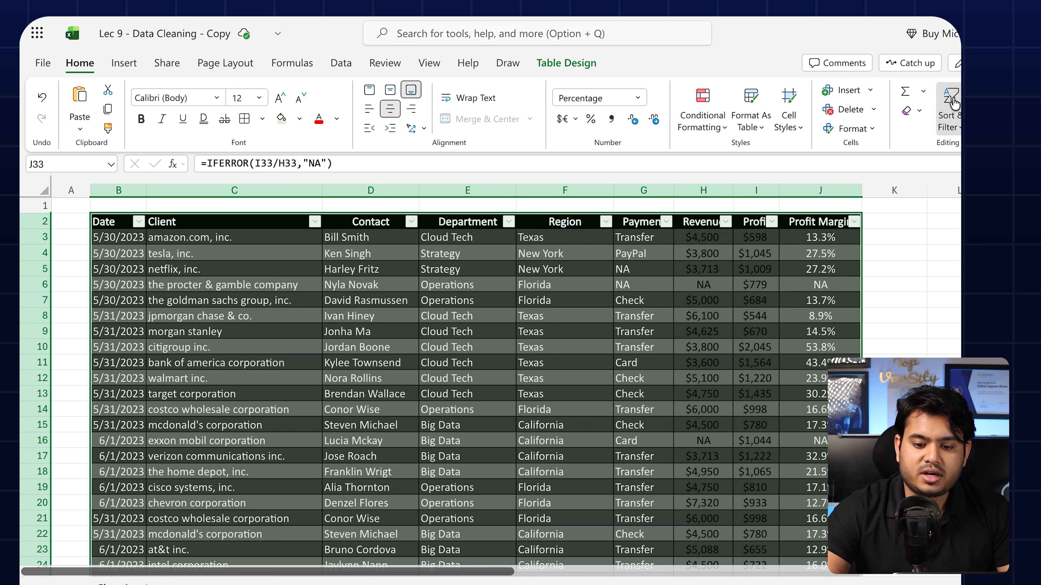
left_click(438, 300)
scroll(234, 296, "down", 3)
scroll(234, 296, "down", 4)
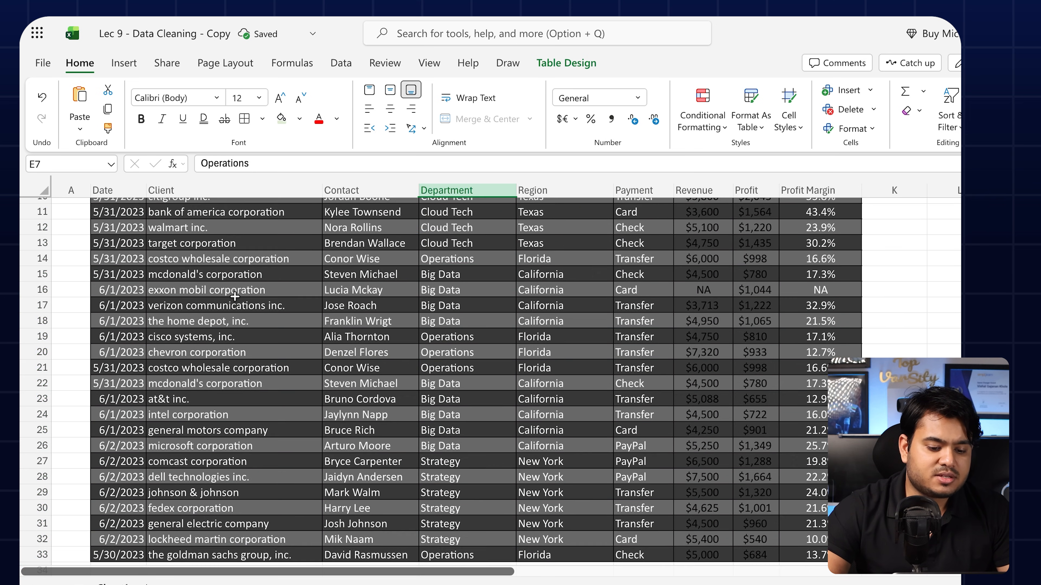
scroll(235, 296, "up", 7)
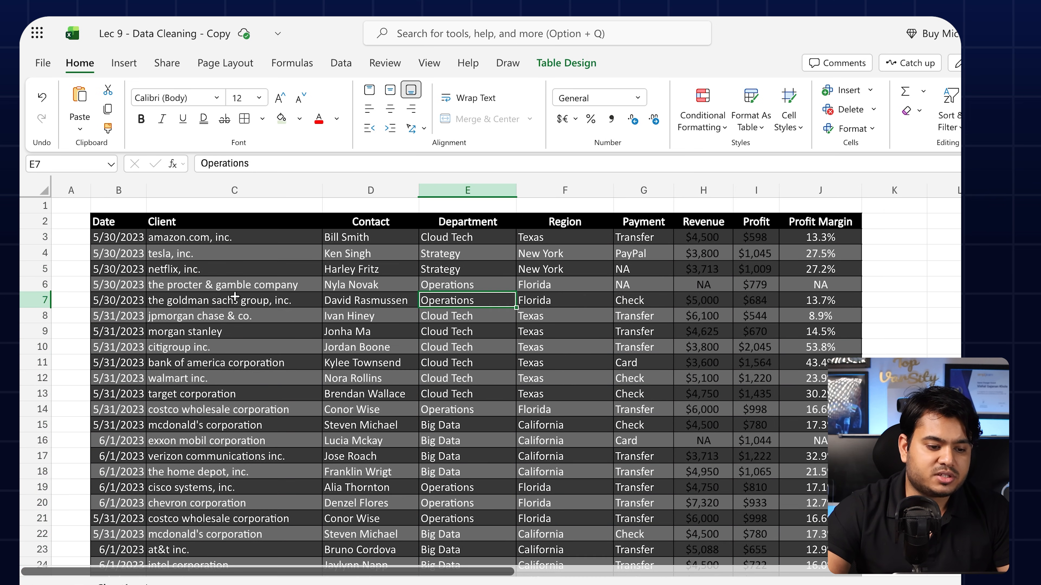
Select the entire table and turn its header filter buttons back on
left_click(104, 221)
scroll(103, 221, "down", 3)
key("ctrl+a")
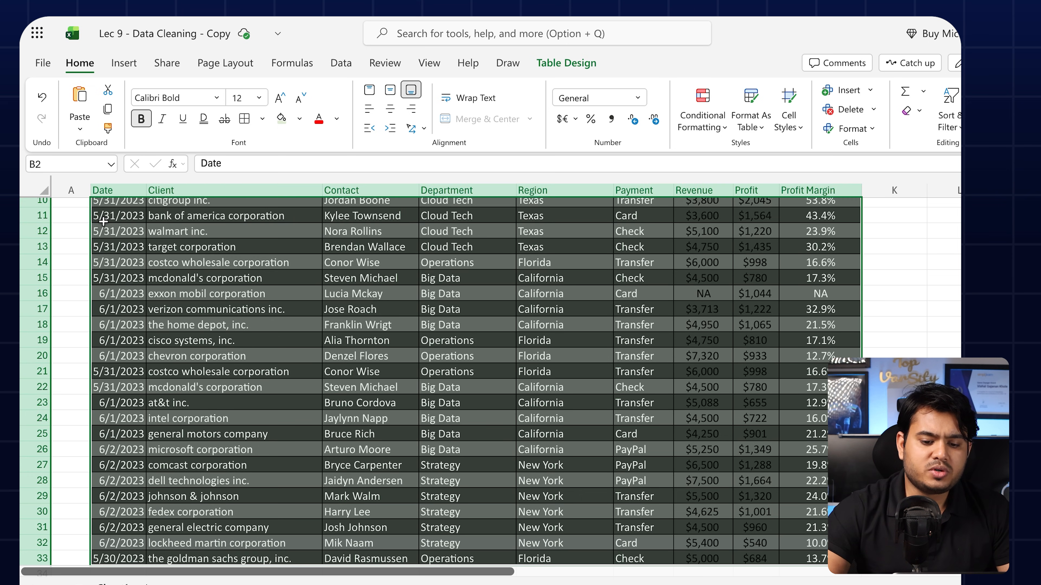
scroll(557, 274, "up", 3)
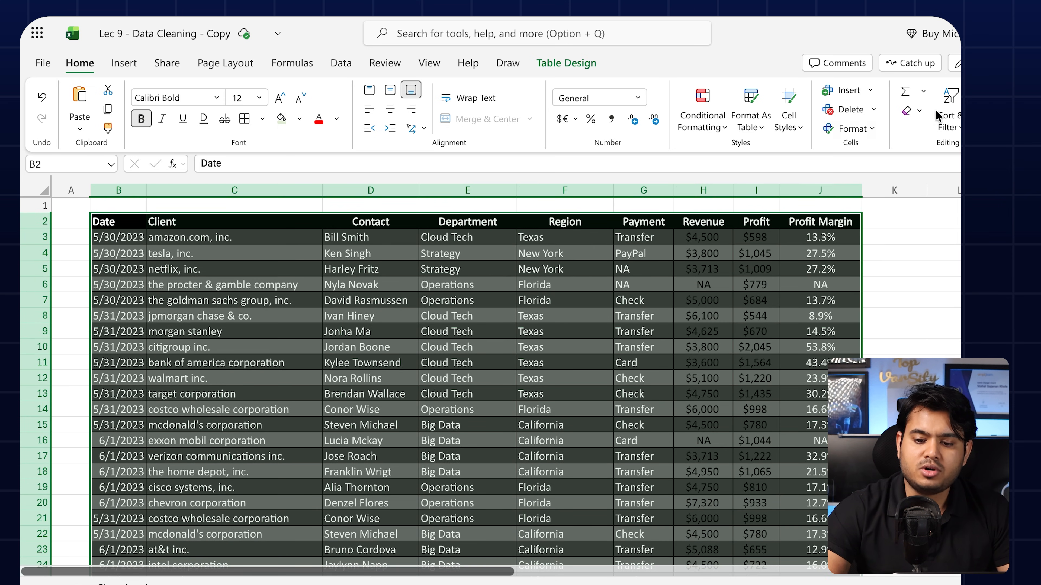
left_click(943, 117)
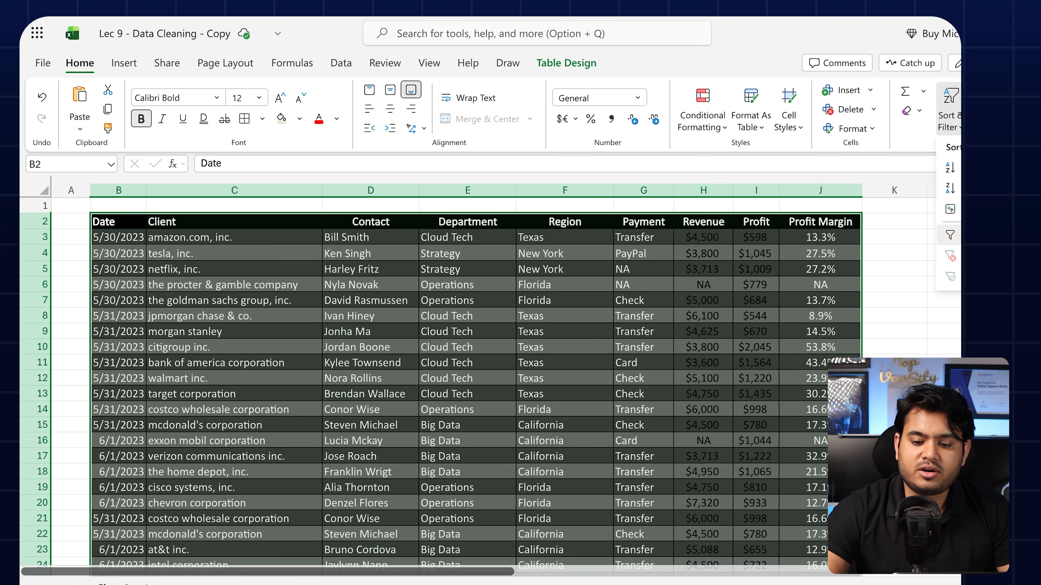
left_click(949, 235)
left_click(756, 266)
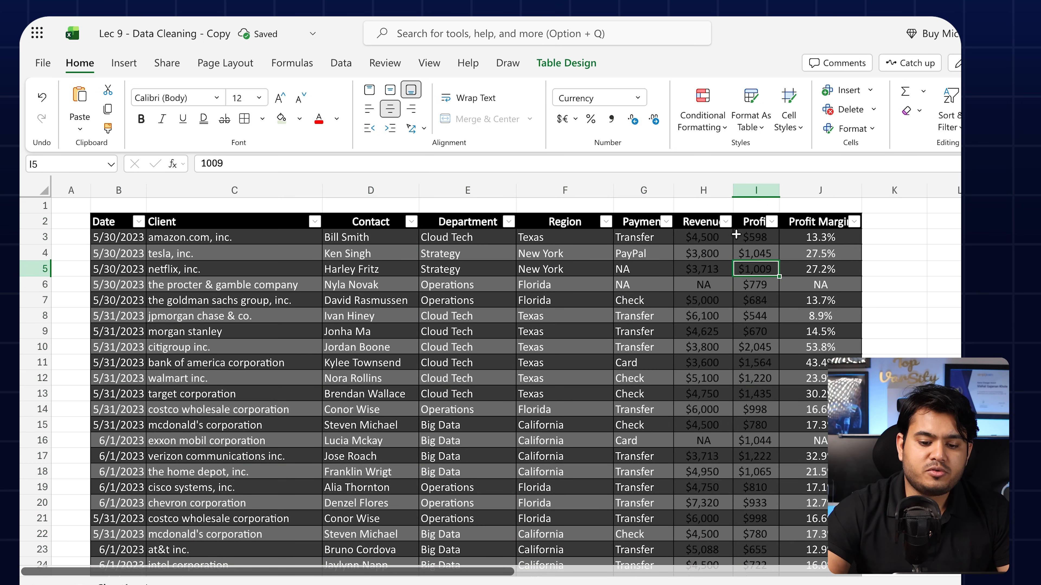
Change the font color of the Revenue and Profit values to white and widen the Profit column slightly
left_click_drag(715, 242, 819, 238)
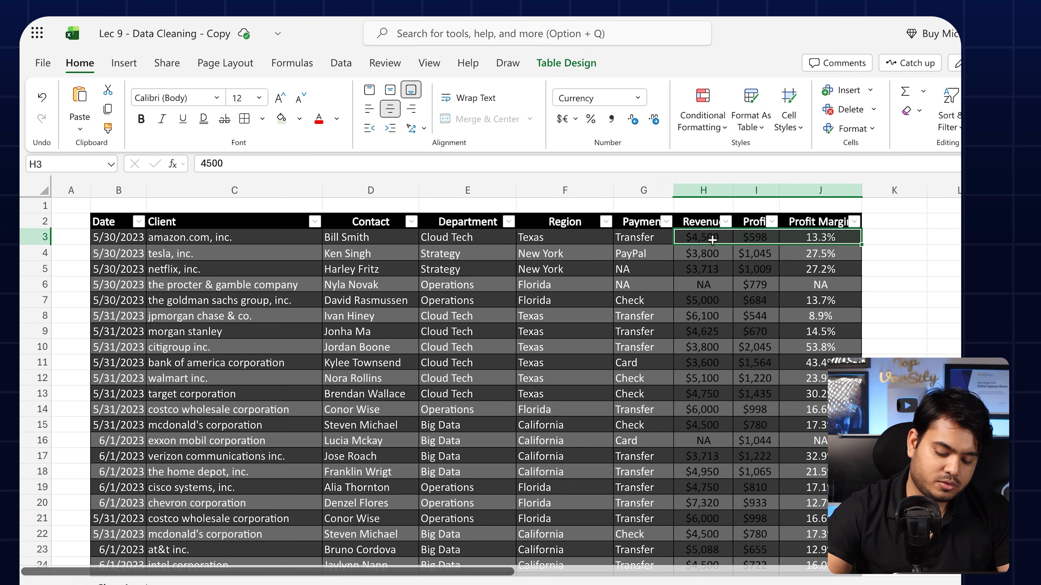
left_click_drag(712, 241, 756, 558)
scroll(756, 254, "down", 5)
scroll(760, 267, "up", 3)
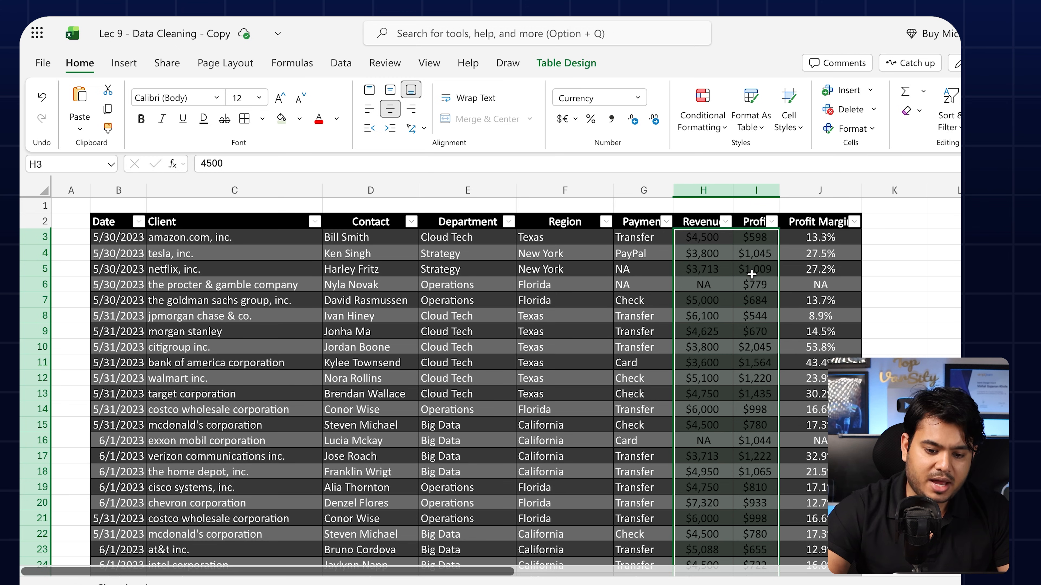
left_click(299, 124)
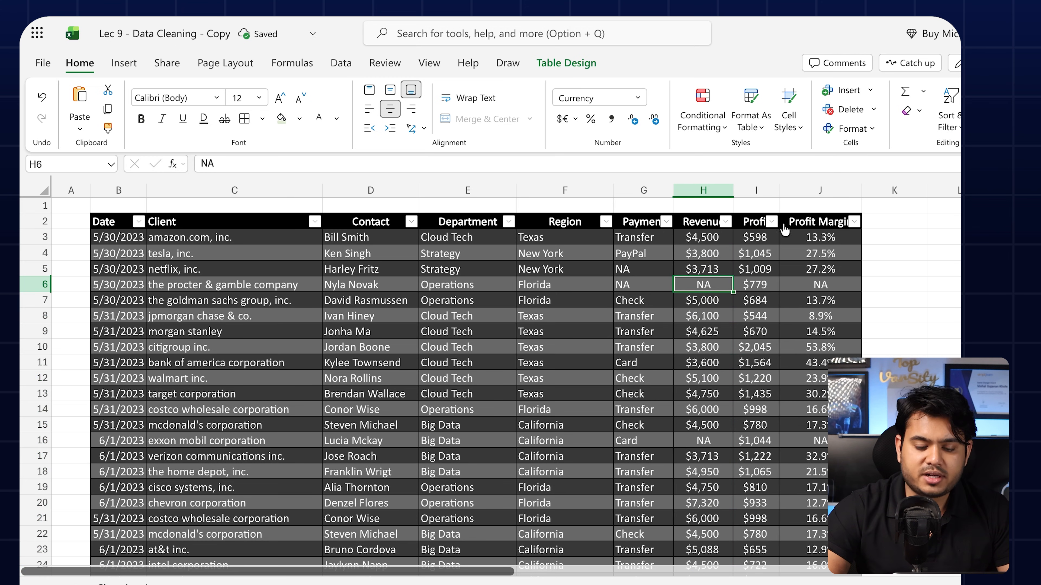
left_click_drag(779, 190, 787, 190)
Sort the table by Profit from smallest to largest and look through the reordered rows
left_click(781, 225)
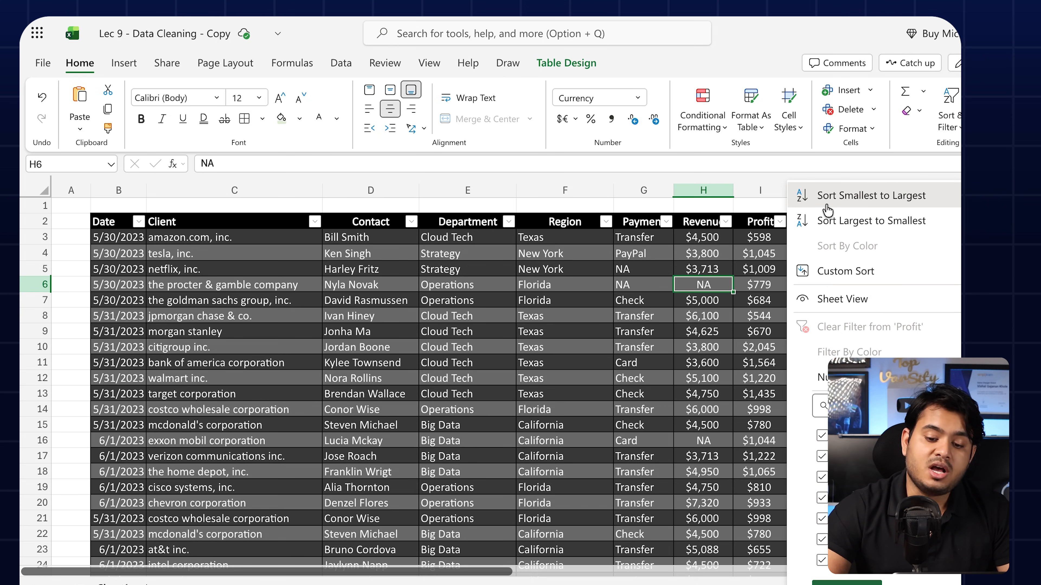
left_click(906, 202)
scroll(764, 237, "down", 5)
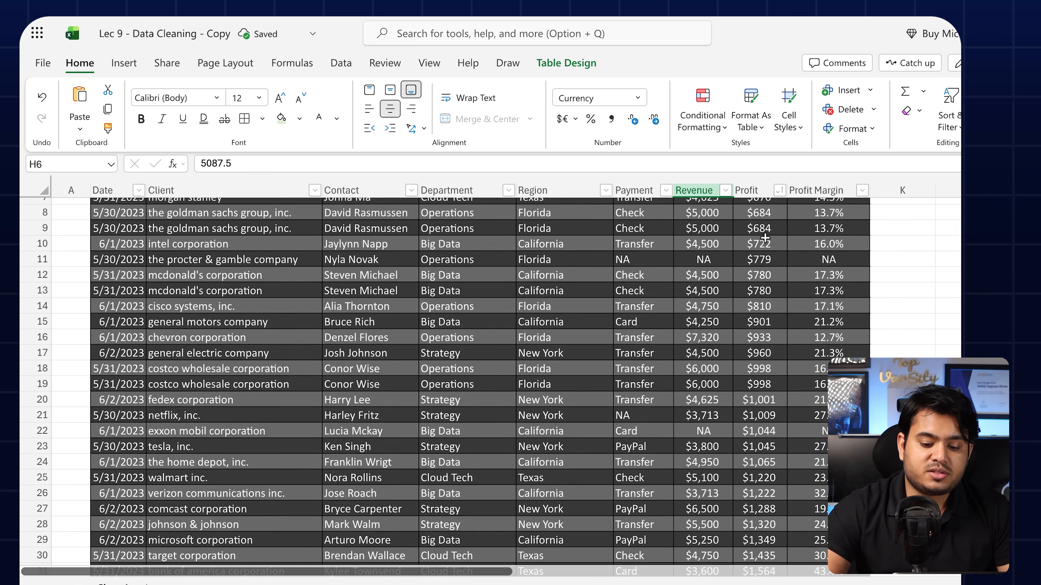
scroll(766, 242, "up", 5)
Sort the table by Profit from largest to smallest and check the highest Profit values
left_click(779, 222)
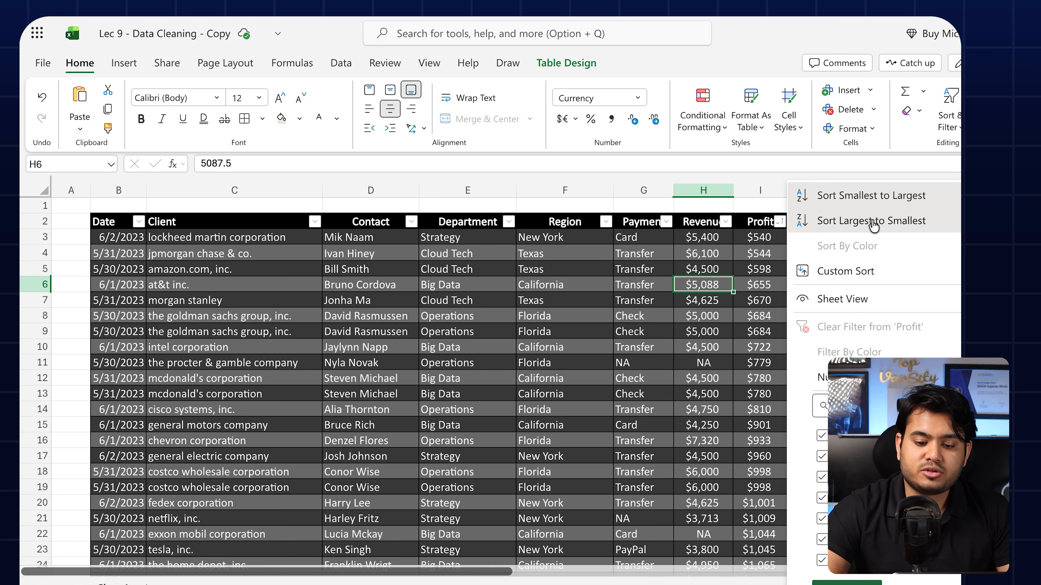
left_click(871, 222)
left_click(747, 239)
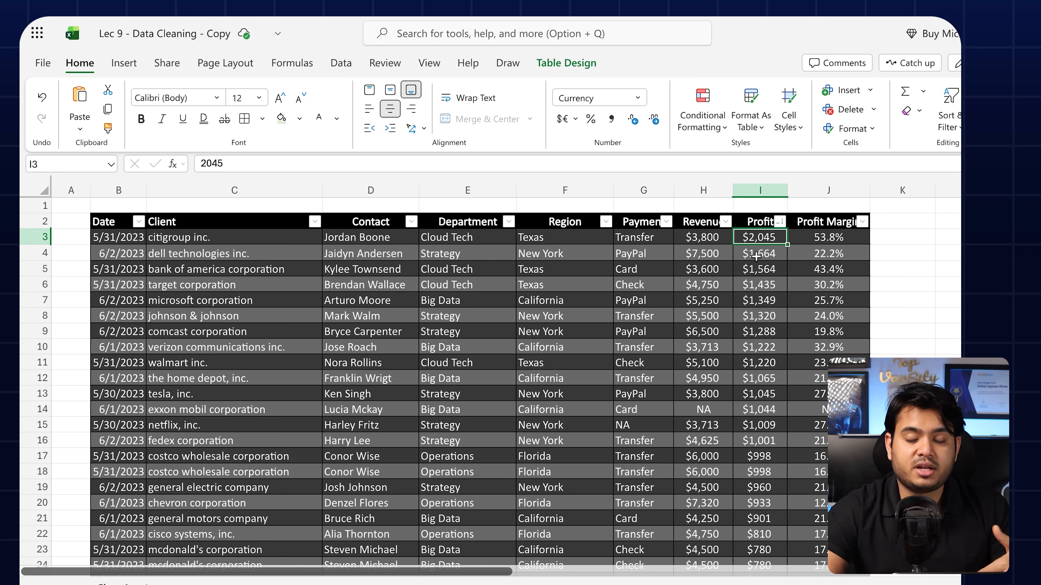
left_click(765, 299)
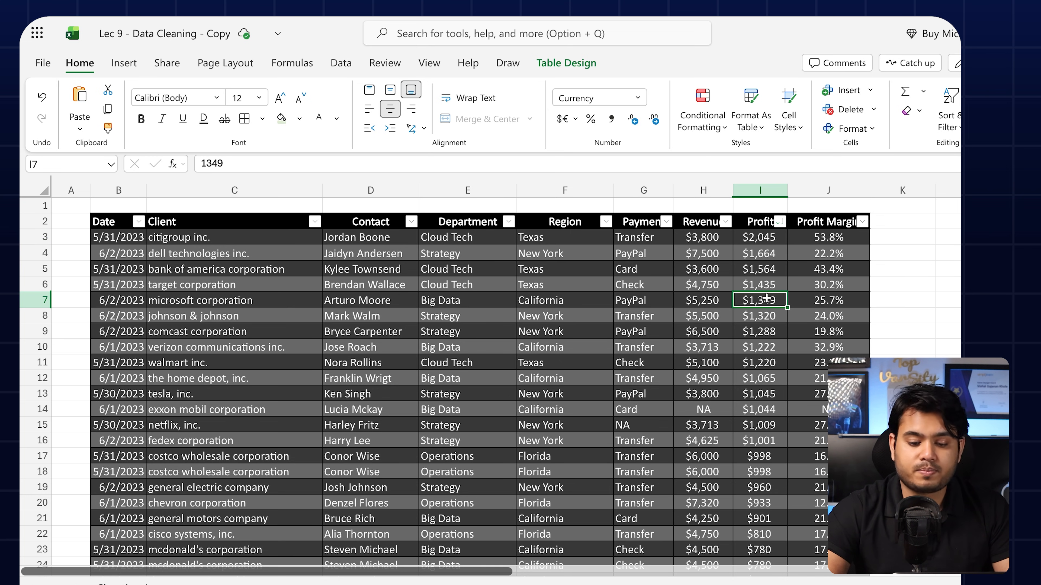
Set the "Format table" task's status to Completed and fill its row green
scroll(766, 299, "right", 8)
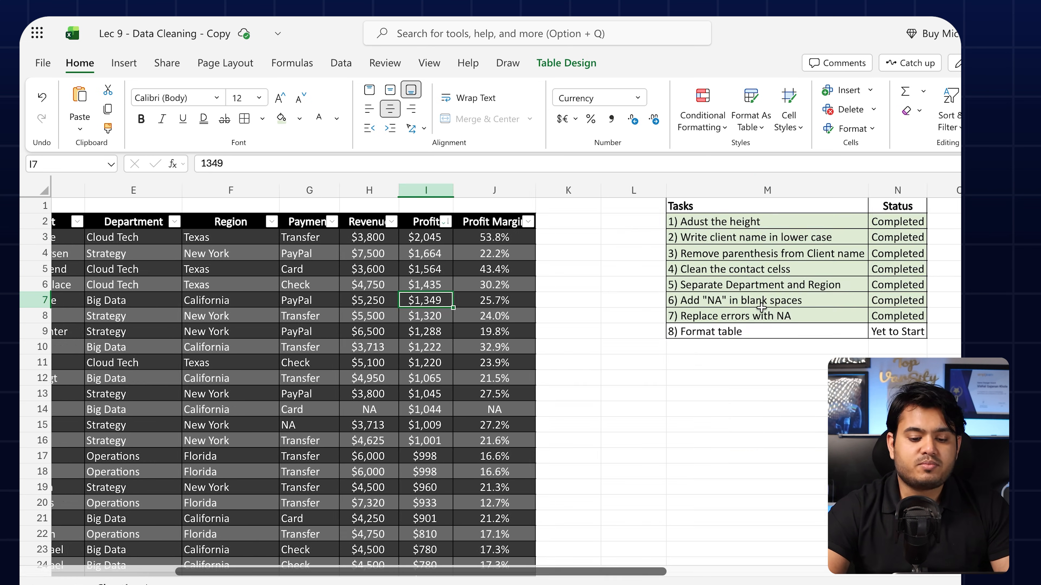
left_click(748, 328)
left_click(910, 328)
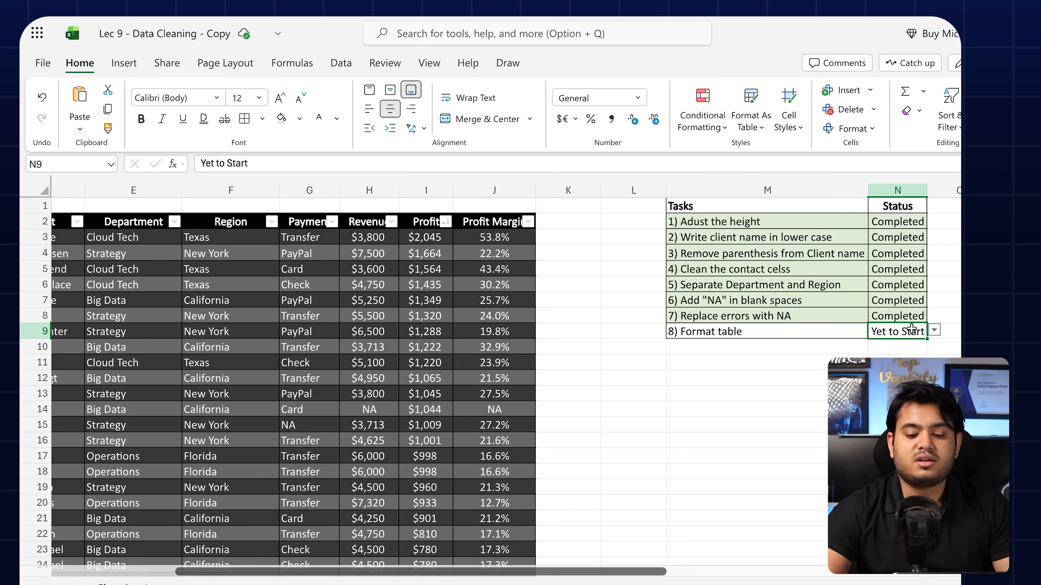
left_click(896, 349)
left_click_drag(810, 333, 887, 333)
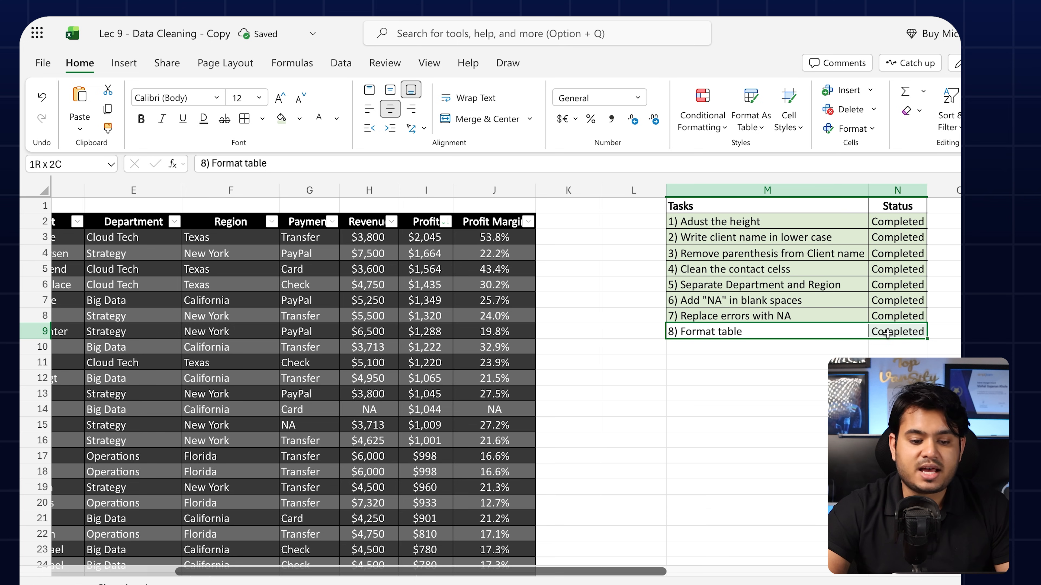
left_click(281, 119)
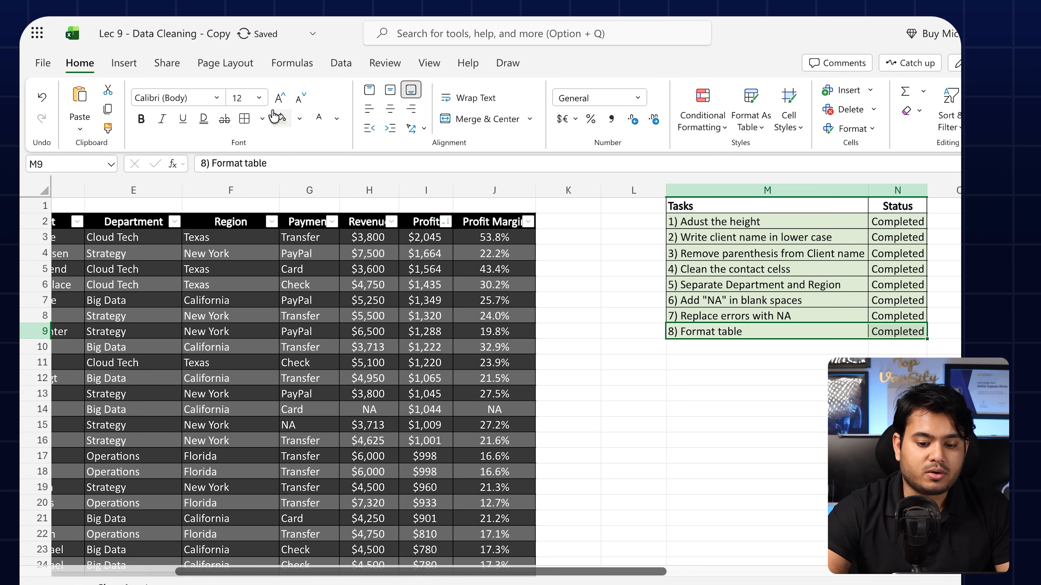
left_click(746, 369)
Remove the filter buttons from the header row of the sorted client table
scroll(744, 365, "left", 10)
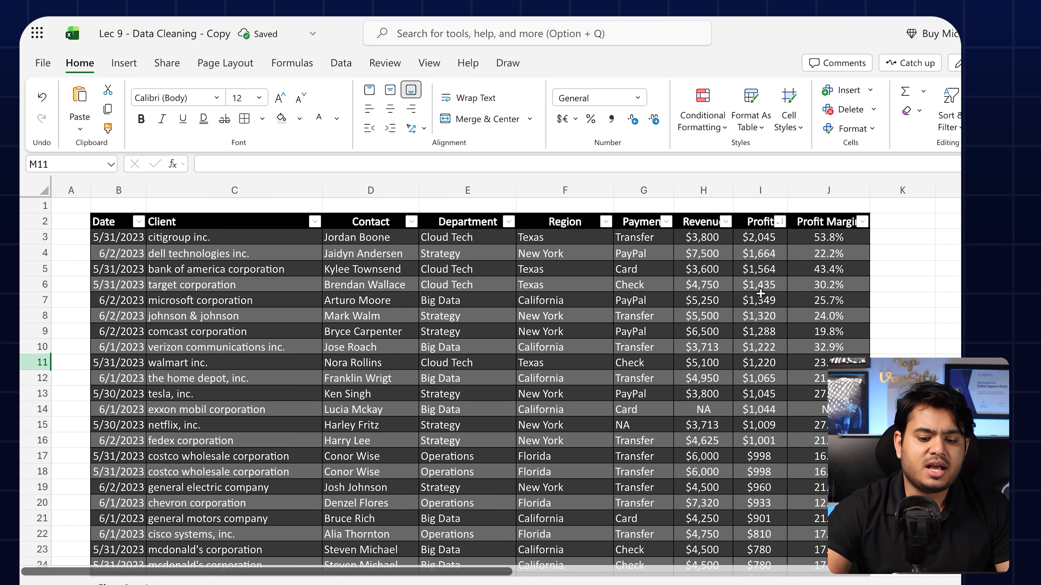
left_click(760, 295)
left_click(950, 107)
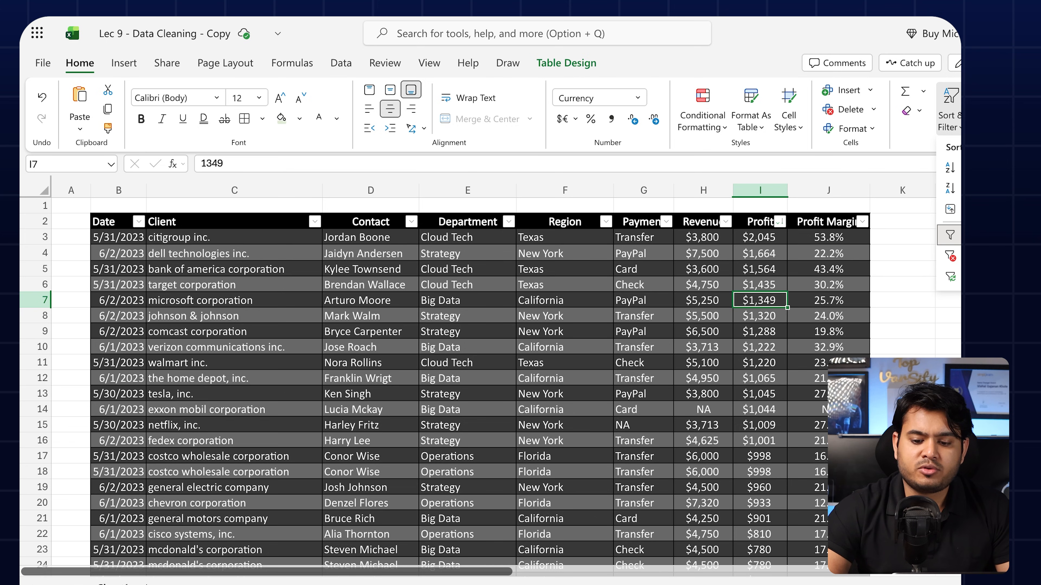
left_click(950, 235)
left_click(891, 265)
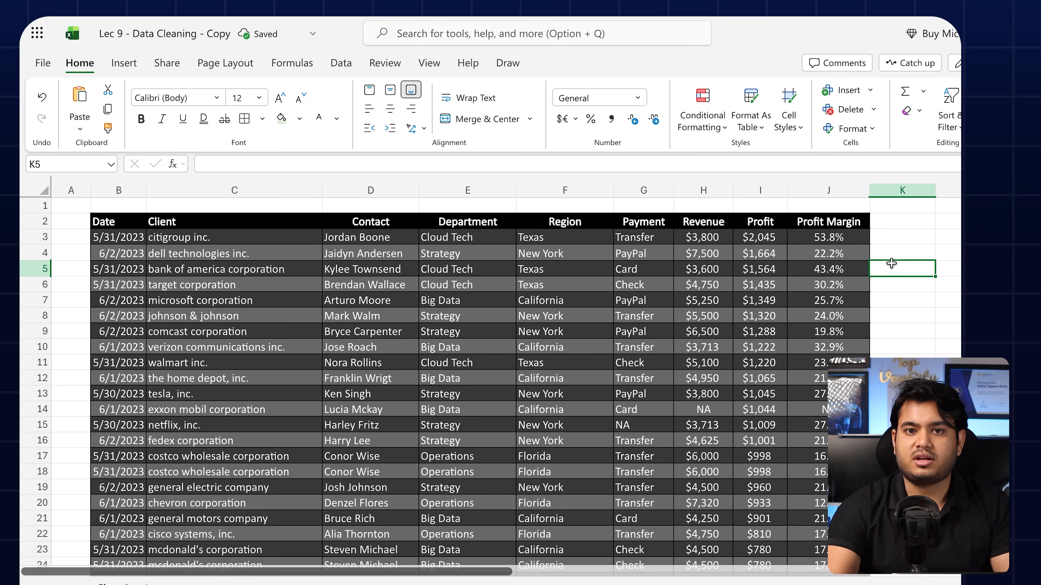